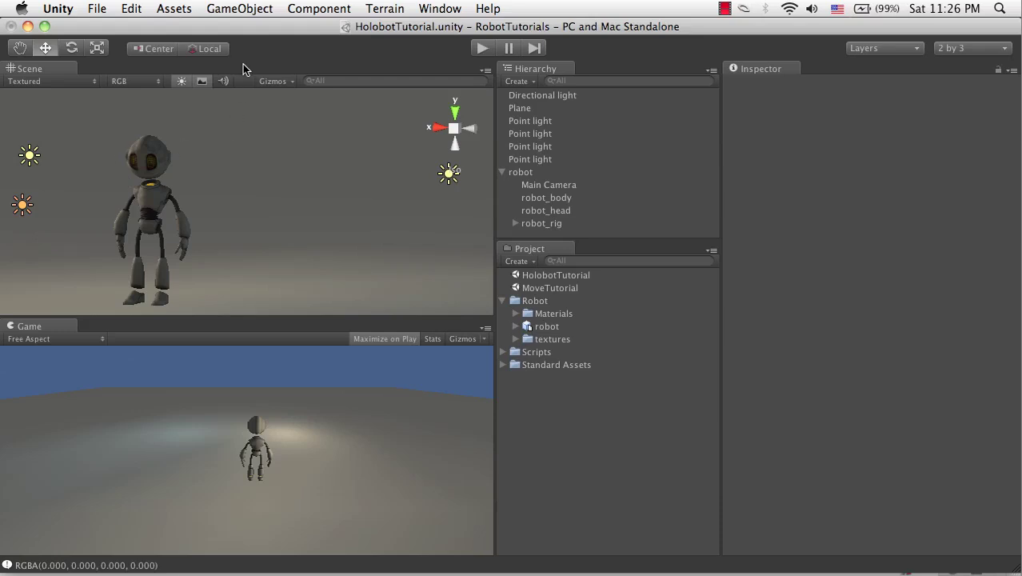
# Create an empty GameObject with Mesh Filter and Mesh Renderer components
pyautogui.click(219, 6)
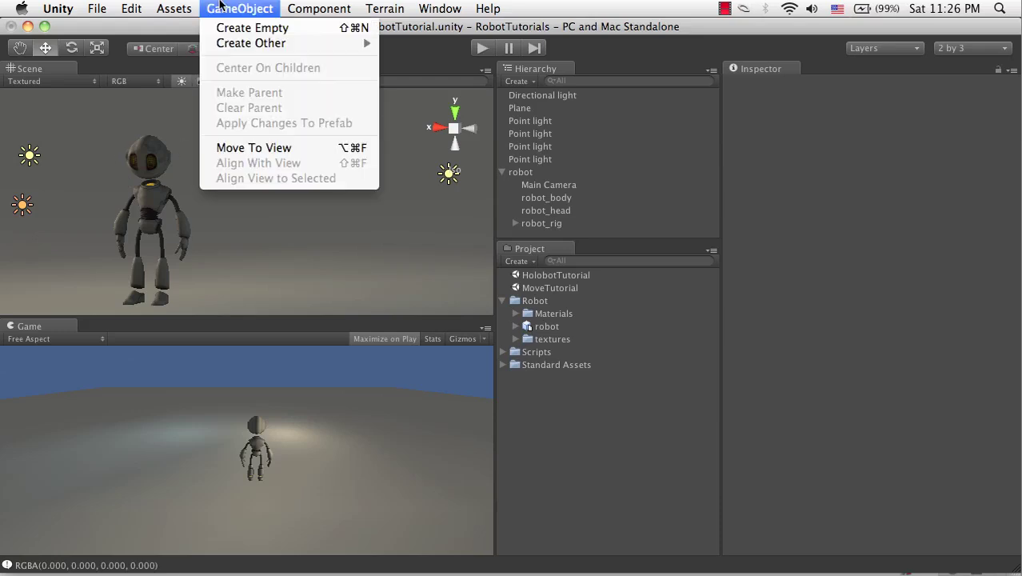
pyautogui.click(250, 28)
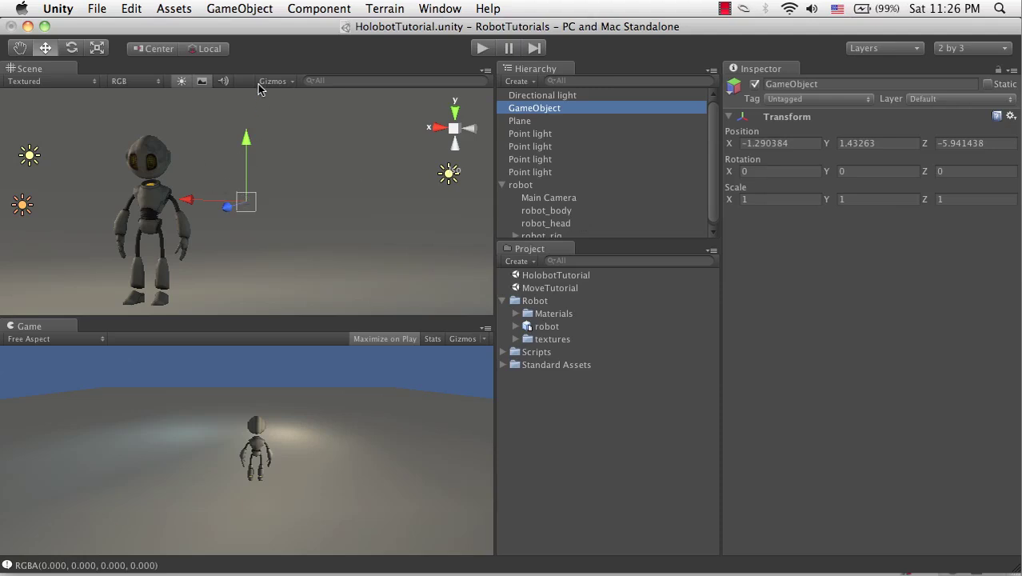
pyautogui.click(300, 12)
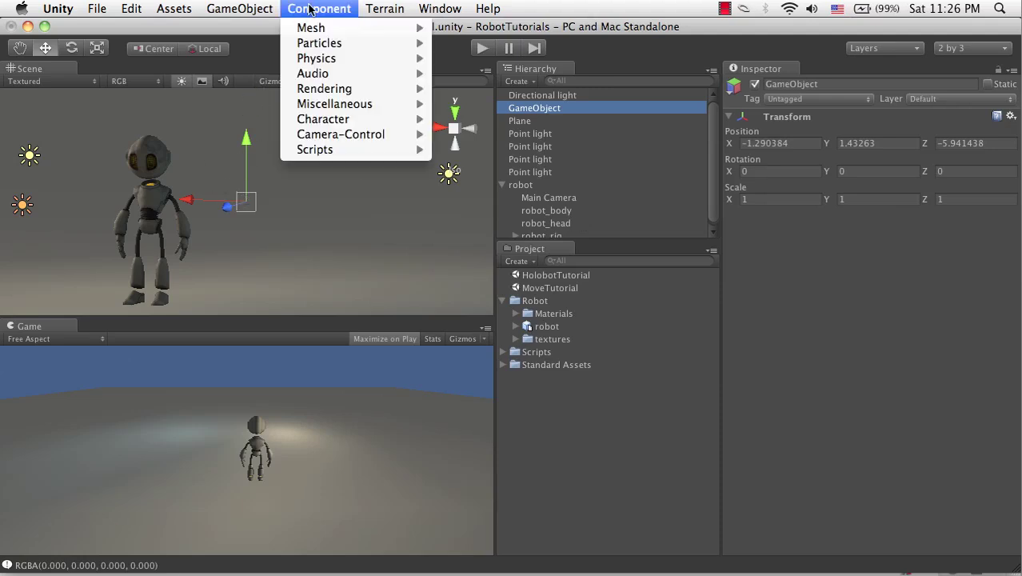
pyautogui.moveTo(348, 30)
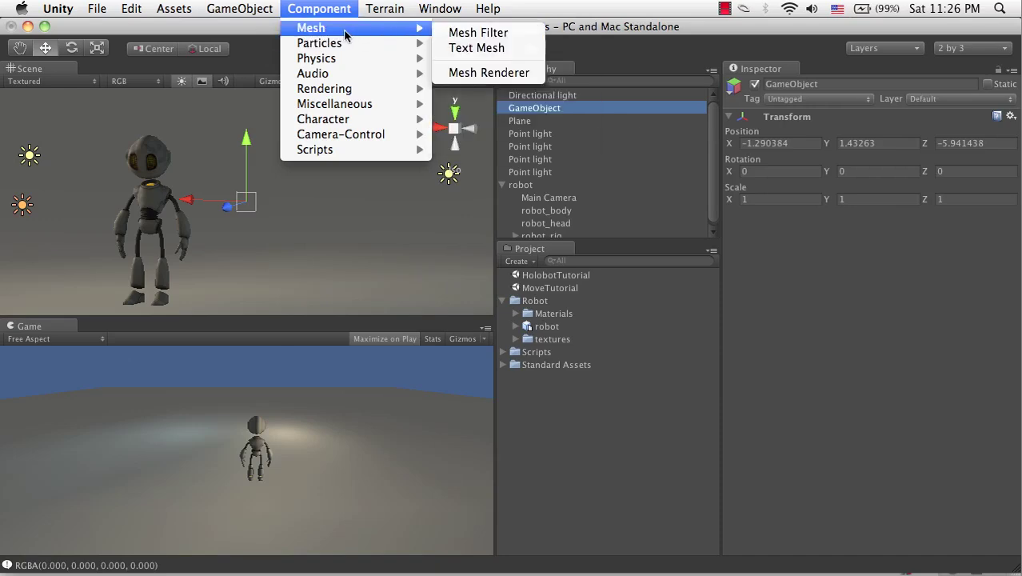
pyautogui.click(472, 40)
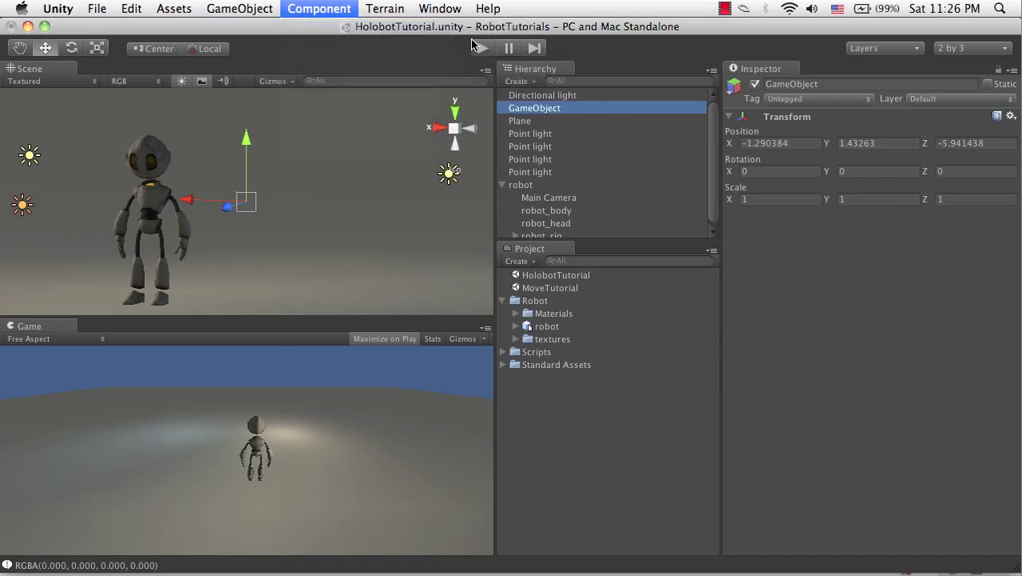
pyautogui.click(317, 10)
pyautogui.moveTo(316, 27)
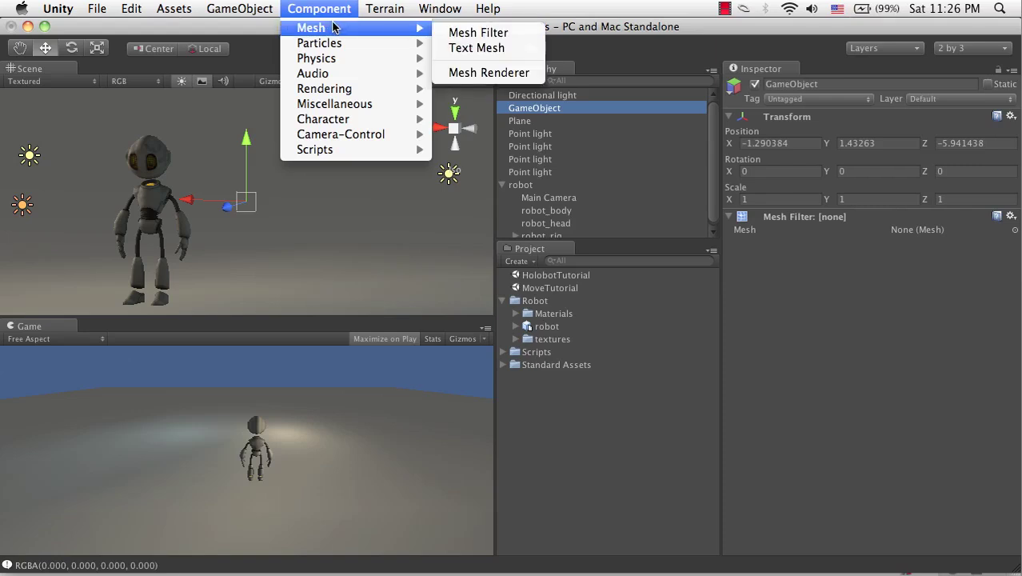
pyautogui.click(477, 73)
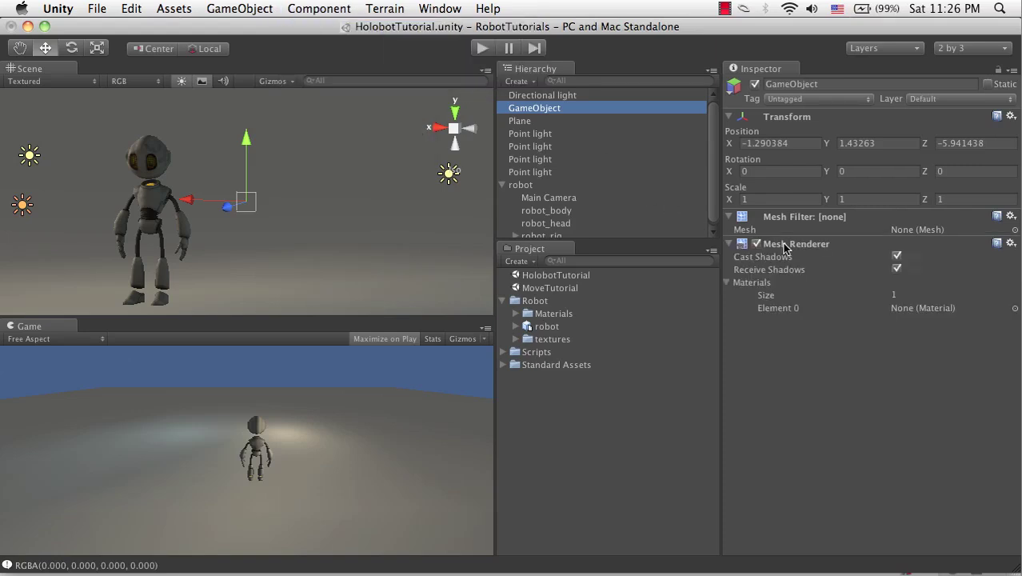
# Set its mesh to robot_head and raise it to about Y 2.03, head height
pyautogui.click(1016, 230)
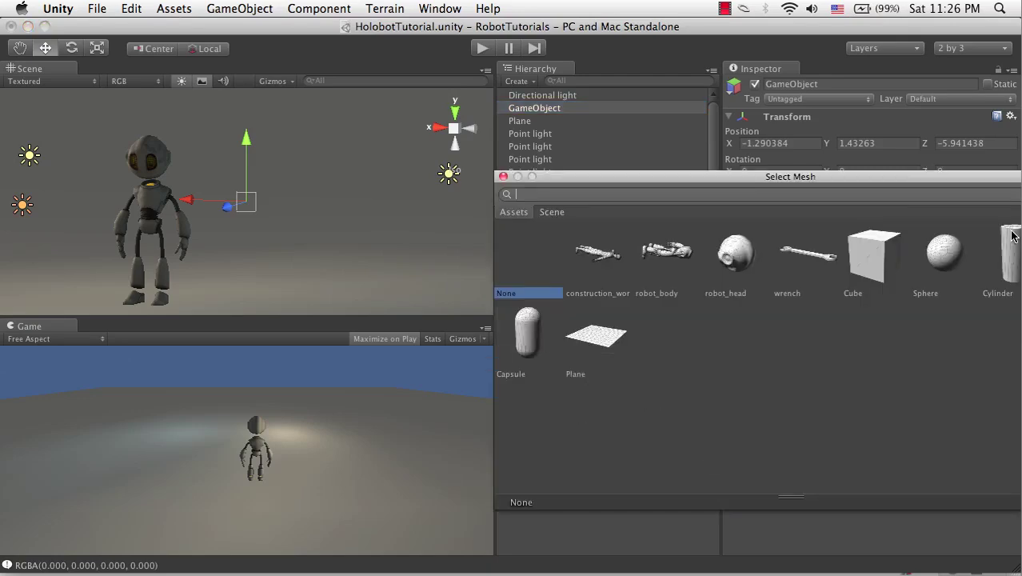
pyautogui.click(755, 261)
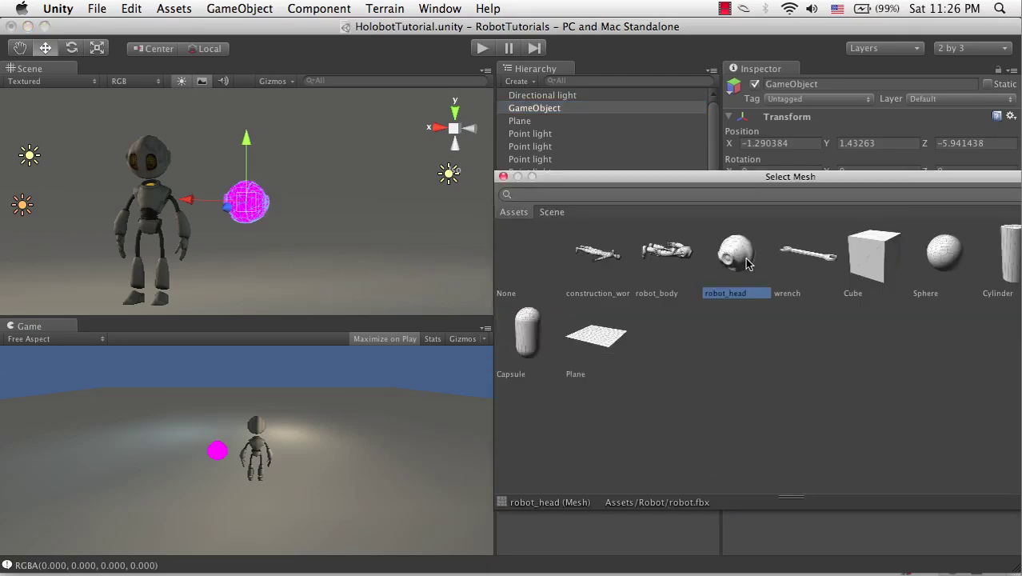
pyautogui.doubleClick(747, 263)
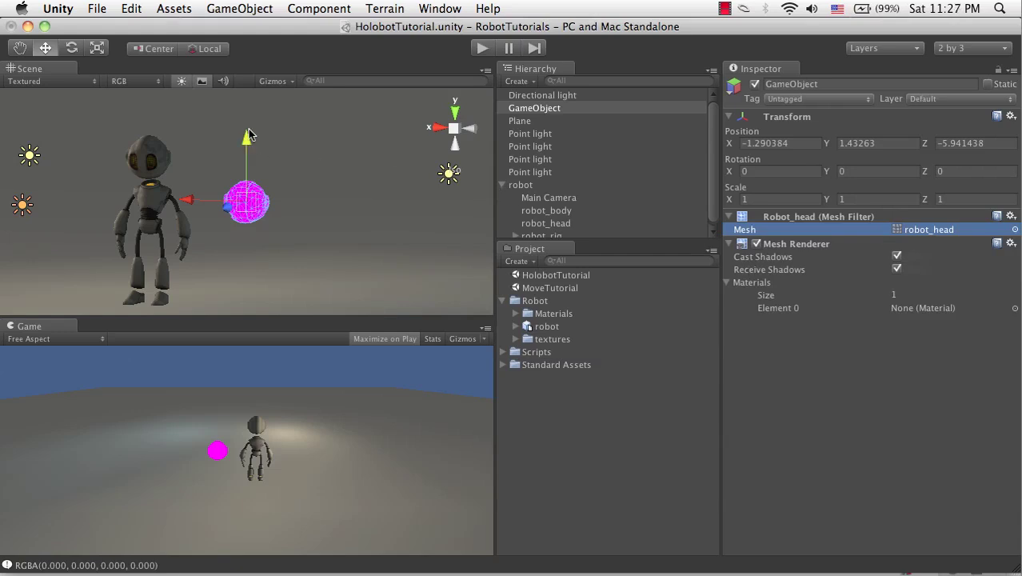
pyautogui.moveTo(249, 135); pyautogui.dragTo(443, 92)
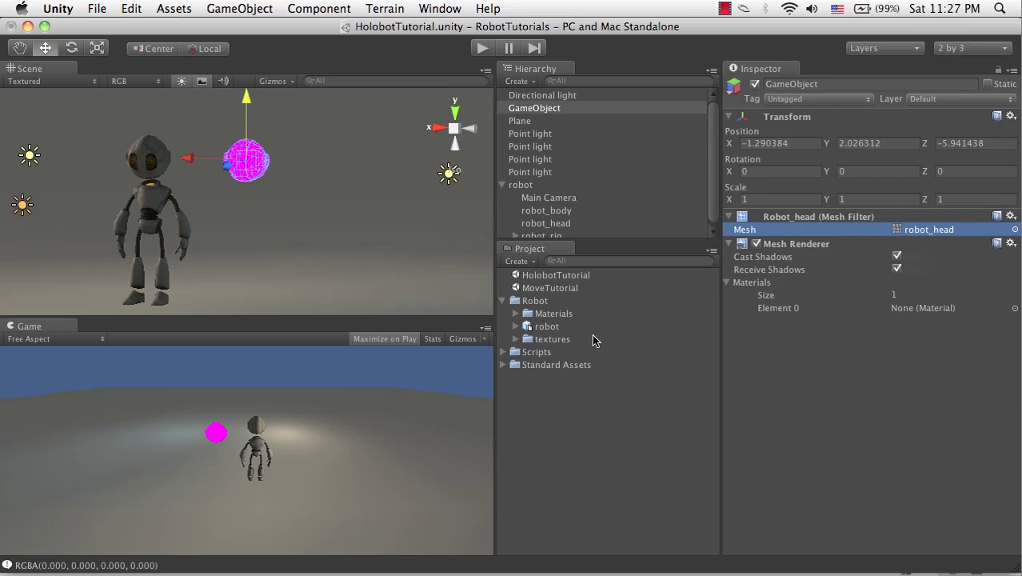
# Create a new material named holobot_green in the robot's Materials folder
pyautogui.click(532, 314)
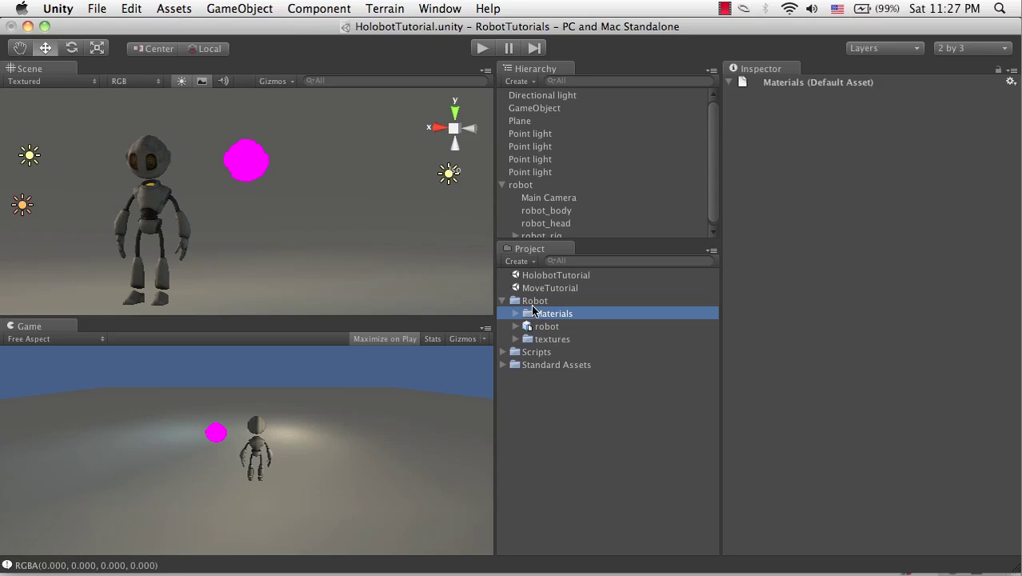
pyautogui.click(264, 8)
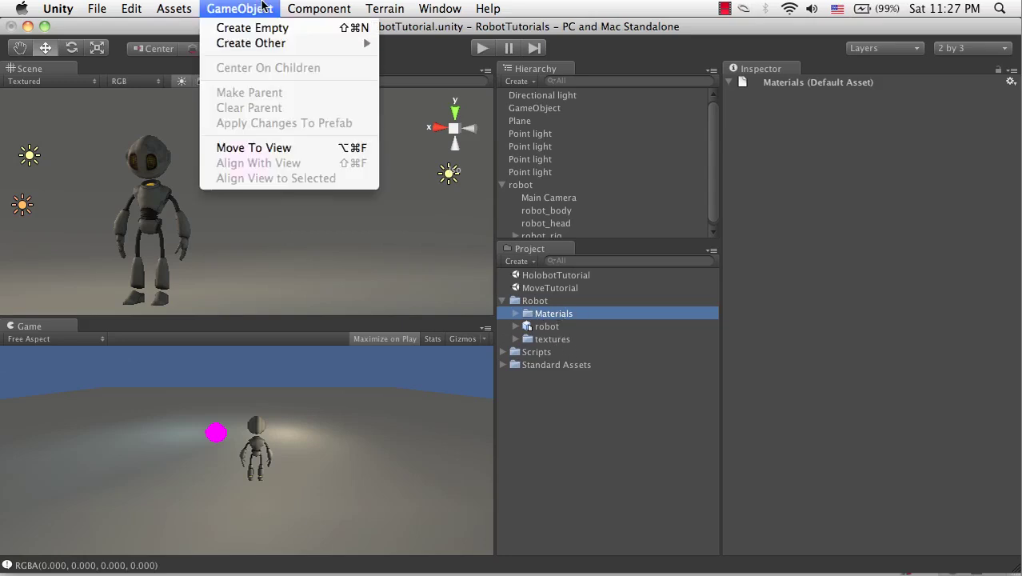
pyautogui.click(517, 263)
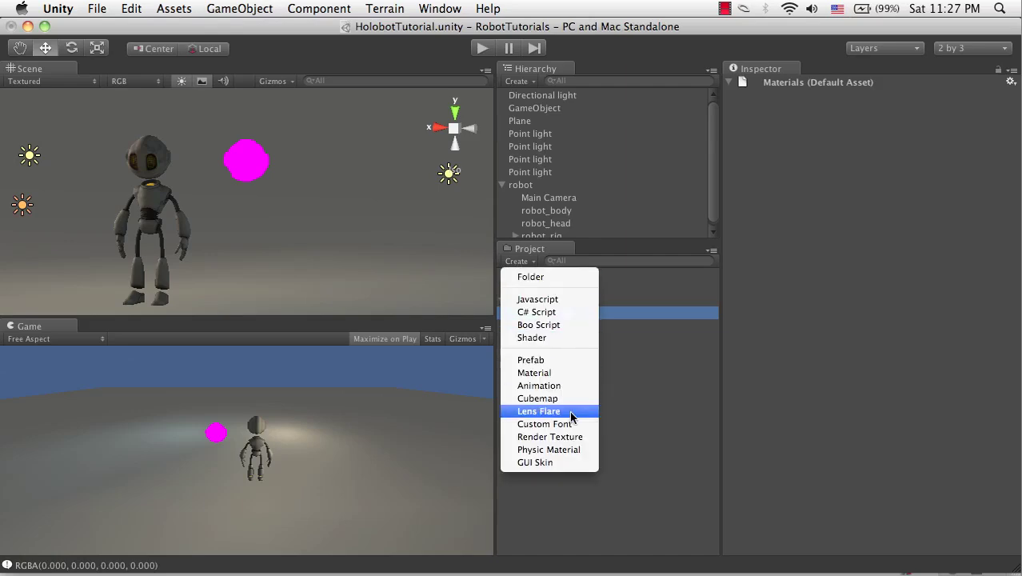
pyautogui.click(534, 373)
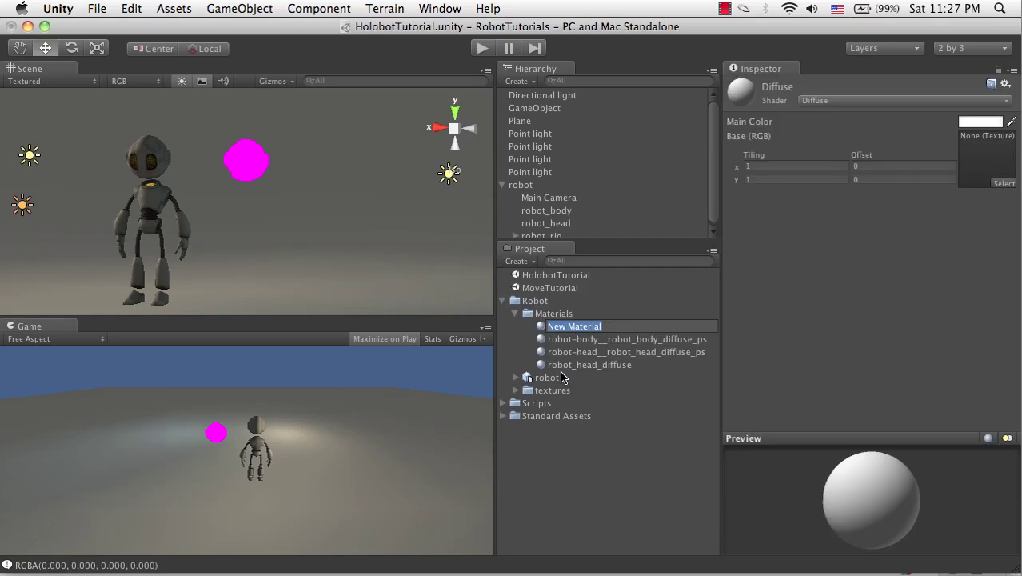
pyautogui.write('holobot_green')
pyautogui.press('Return')
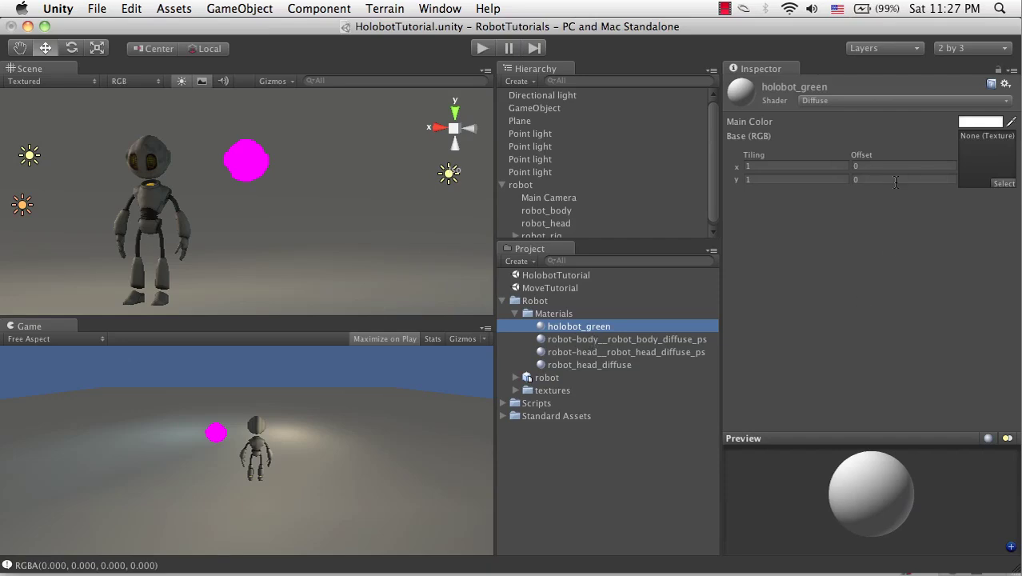
# Switch holobot_green to the Particles/Additive shader and apply it to the sphere
pyautogui.click(853, 101)
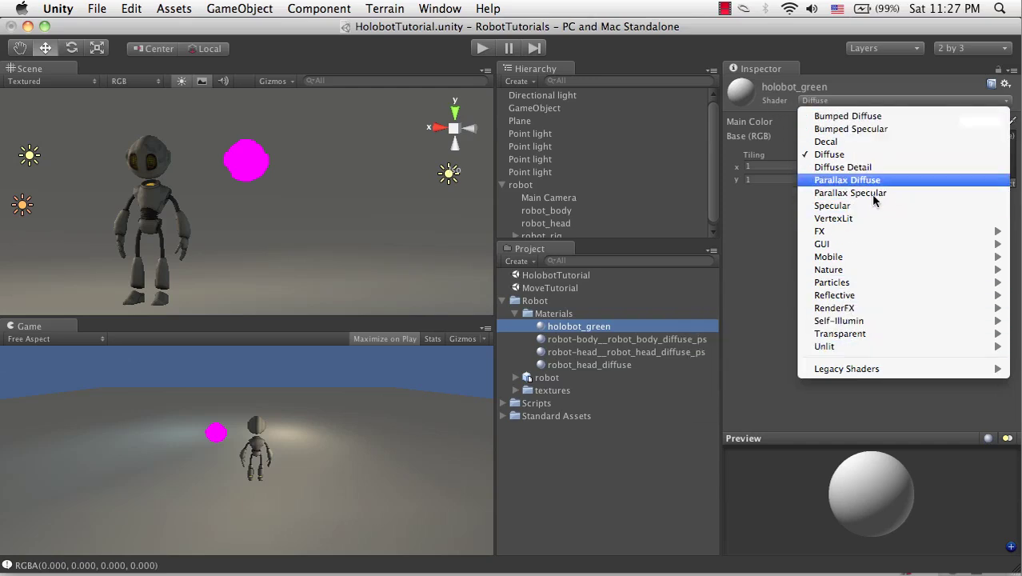
pyautogui.moveTo(848, 282)
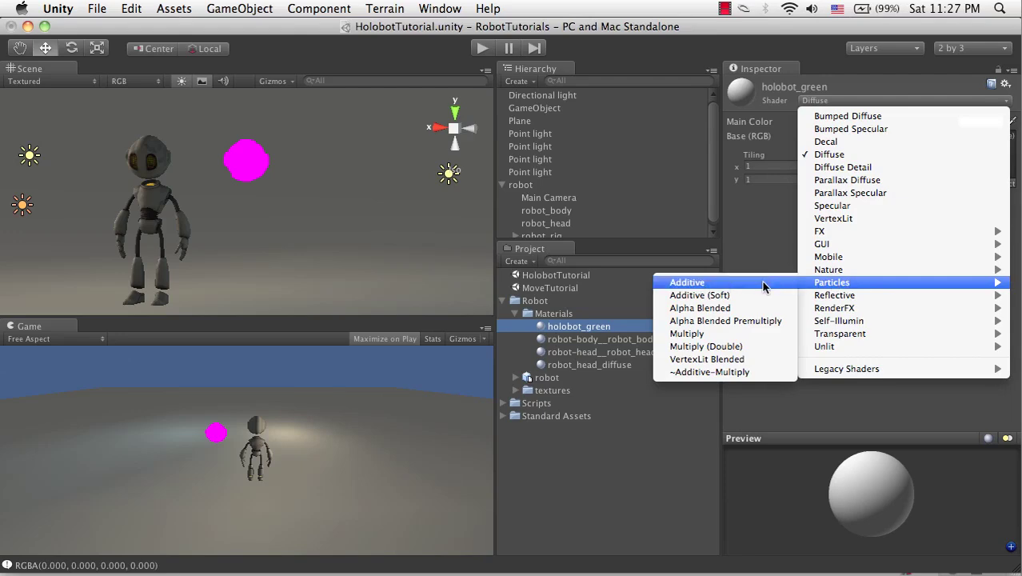
pyautogui.click(772, 283)
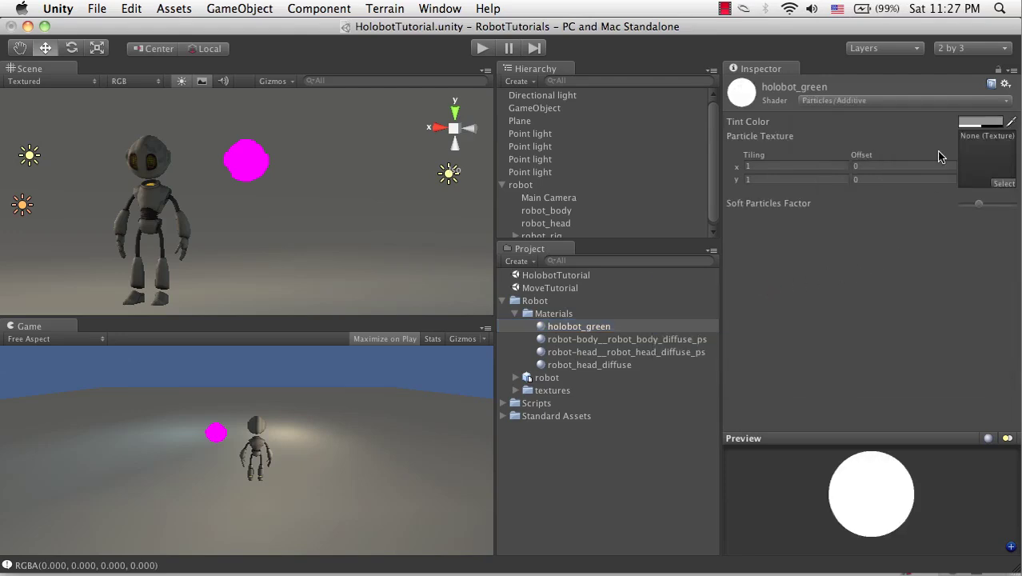
pyautogui.moveTo(550, 328); pyautogui.dragTo(256, 169)
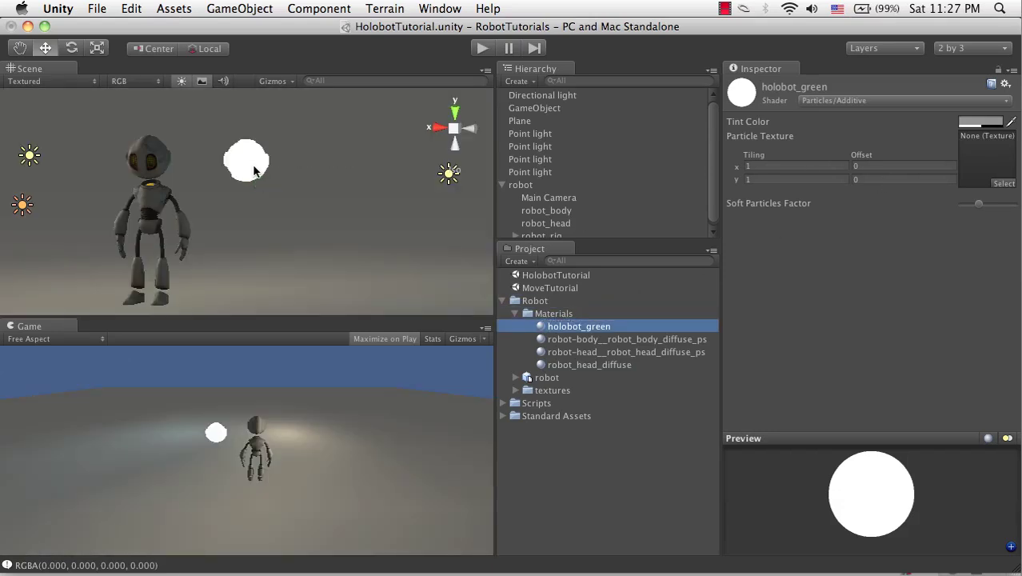
# Set the holobot_green tint colour to a bright saturated green
pyautogui.click(988, 122)
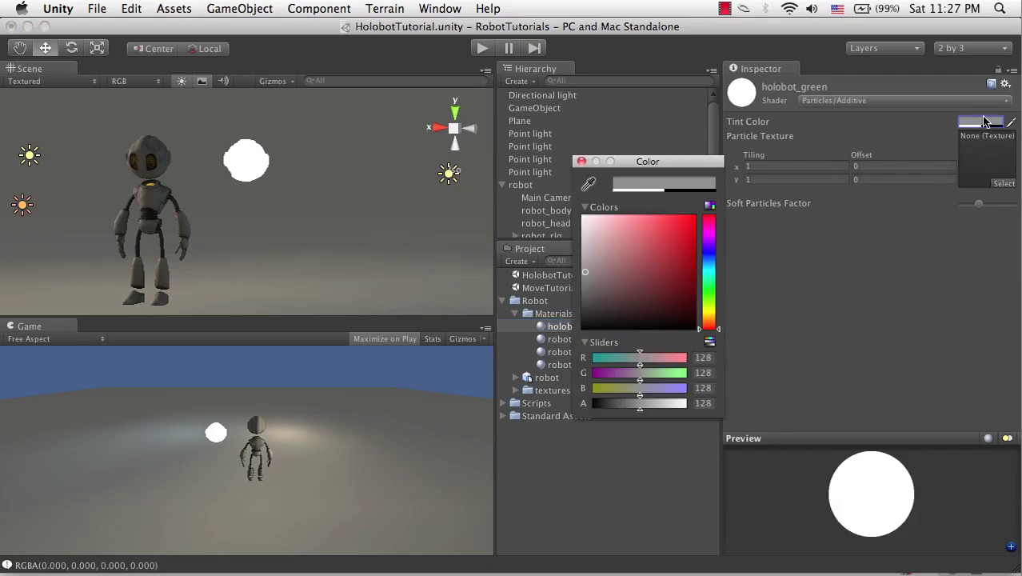
pyautogui.click(707, 294)
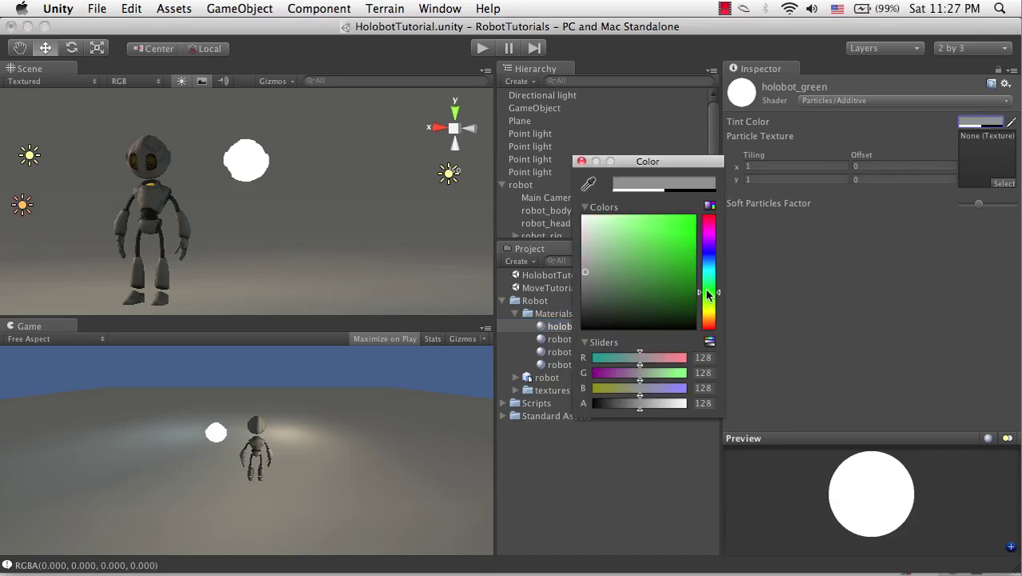
pyautogui.moveTo(672, 276); pyautogui.dragTo(726, 269)
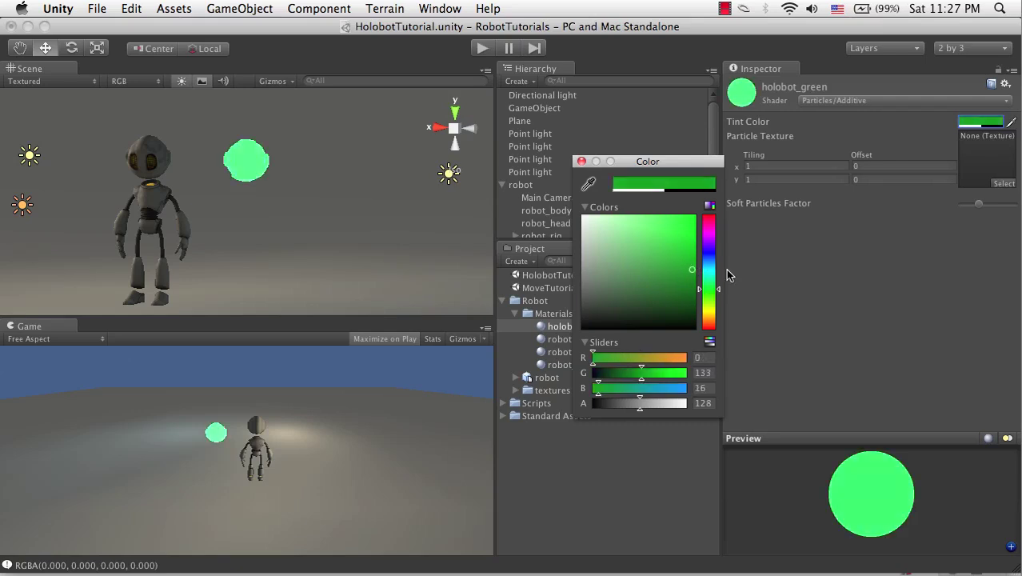
pyautogui.click(910, 277)
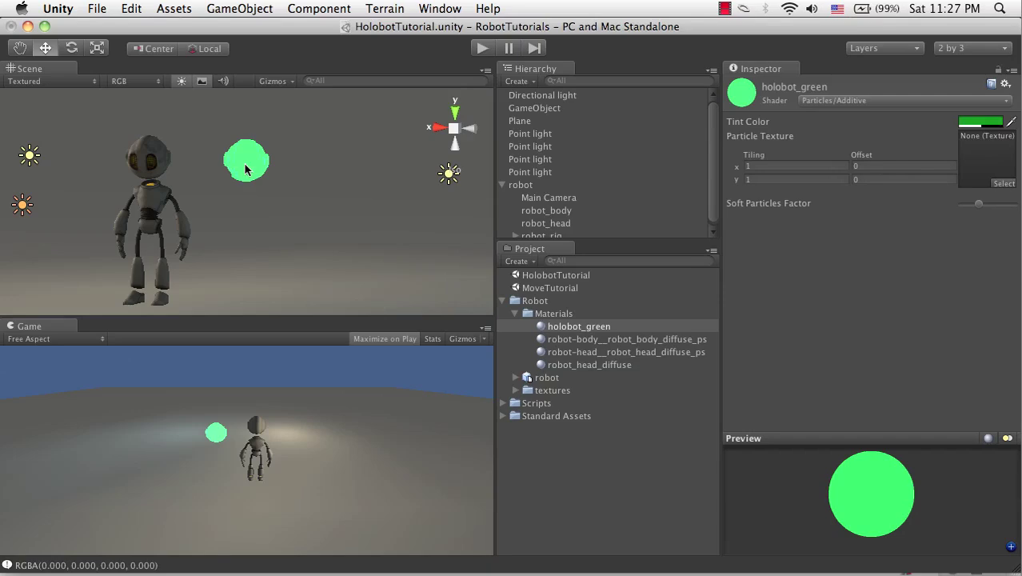
# Use robot_body_diffuse as the material's particle texture and reselect the sphere
pyautogui.click(1010, 185)
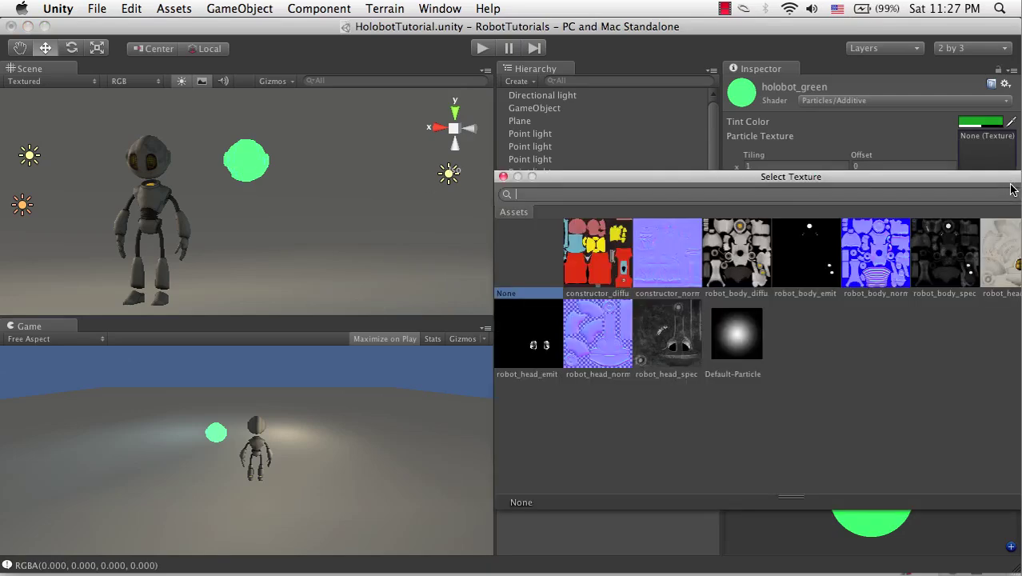
pyautogui.click(726, 250)
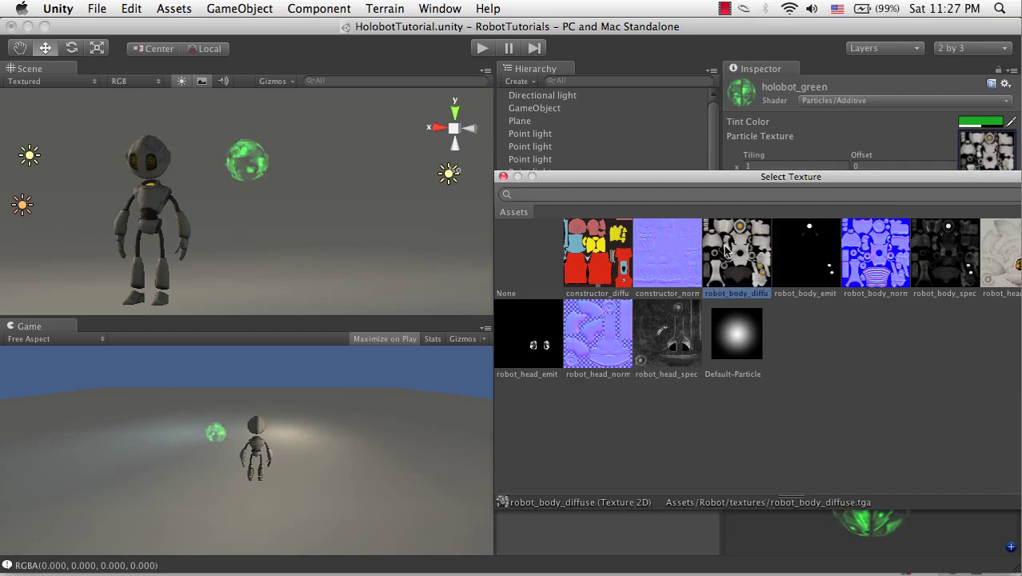
pyautogui.doubleClick(725, 252)
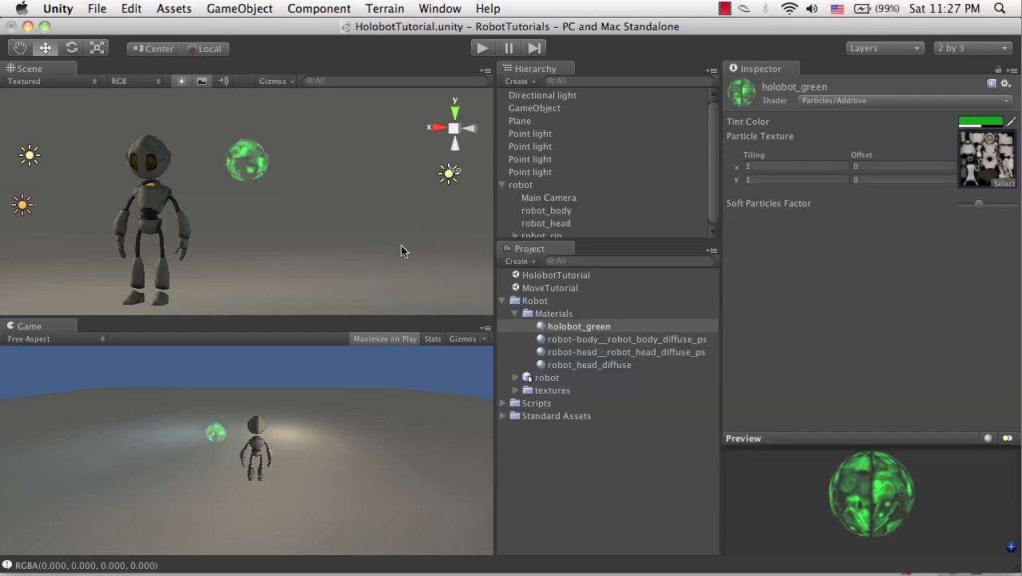
pyautogui.click(257, 176)
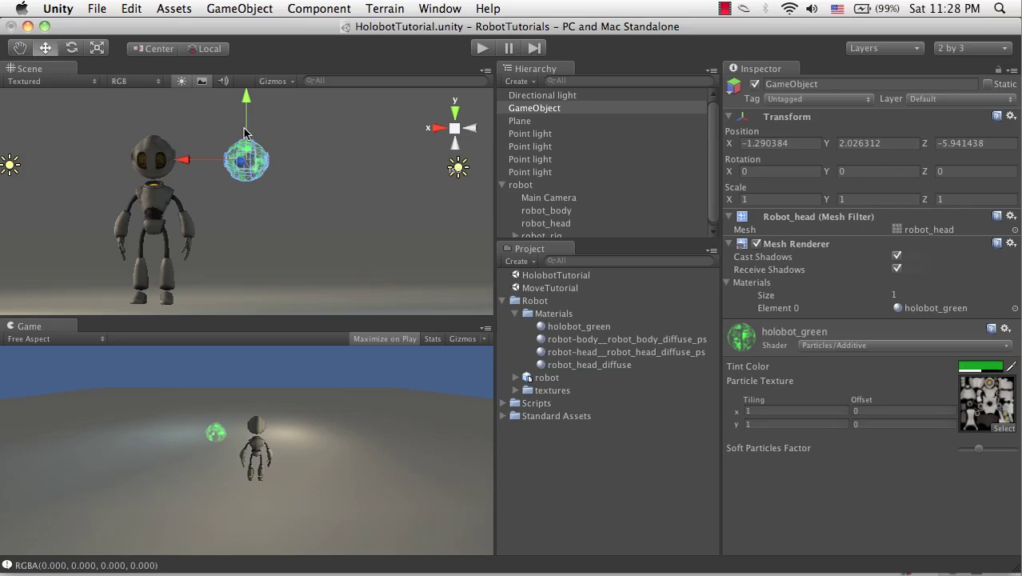
# Raise the sphere slightly higher and orbit the view so the robot faces the camera
pyautogui.moveTo(246, 134); pyautogui.dragTo(237, 119)
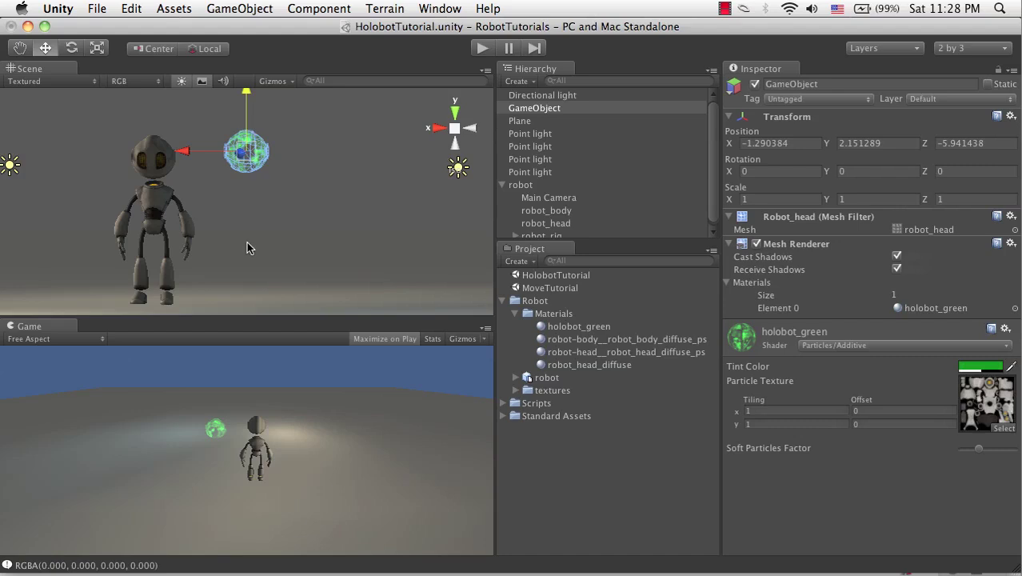
pyautogui.scroll(5, 293, 221)
pyautogui.click(282, 217)
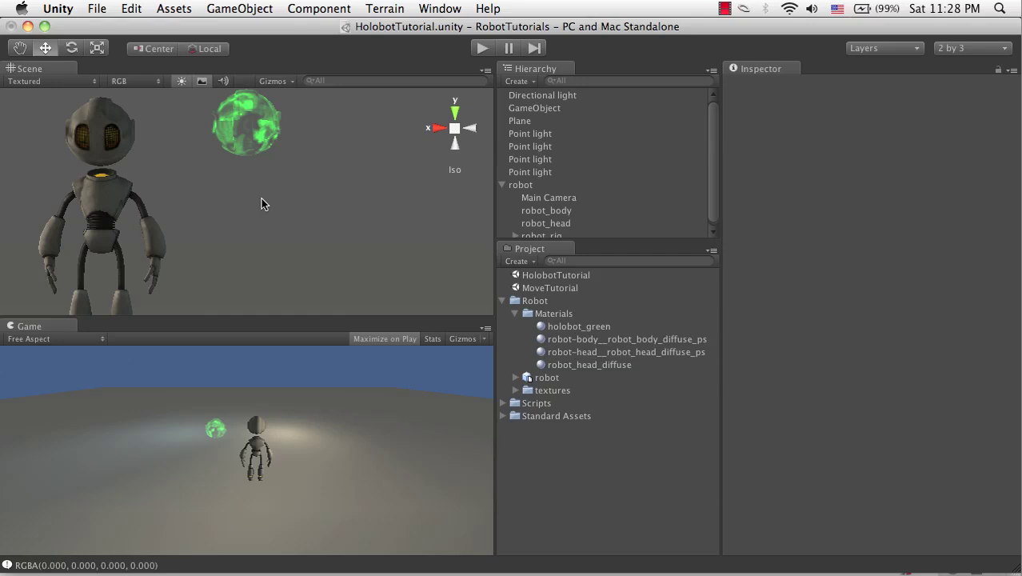
pyautogui.press('alt')
pyautogui.keyDown('alt'); pyautogui.moveTo(328, 189); pyautogui.dragTo(2, 225); pyautogui.keyUp('alt')
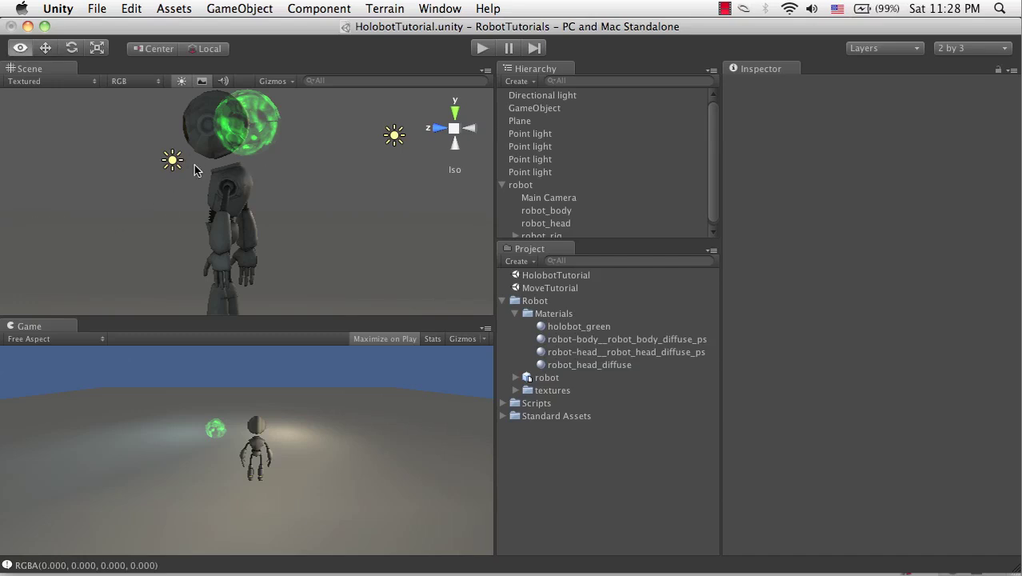
pyautogui.keyDown('alt'); pyautogui.moveTo(195, 169); pyautogui.dragTo(512, 132); pyautogui.keyUp('alt')
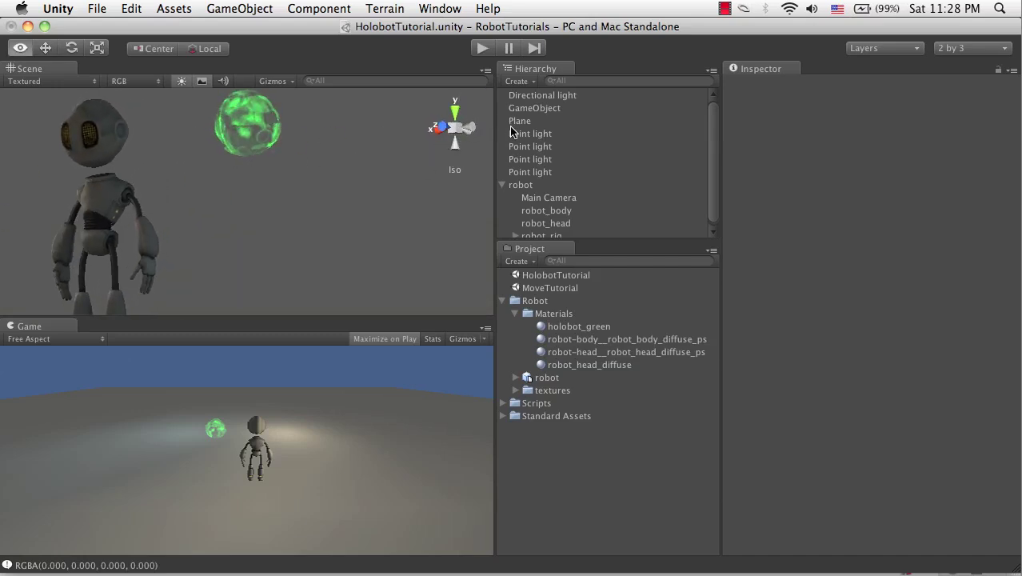
pyautogui.moveTo(167, 162); pyautogui.dragTo(290, 200)
# Rotate the sphere to -90 on the X axis
pyautogui.click(250, 153)
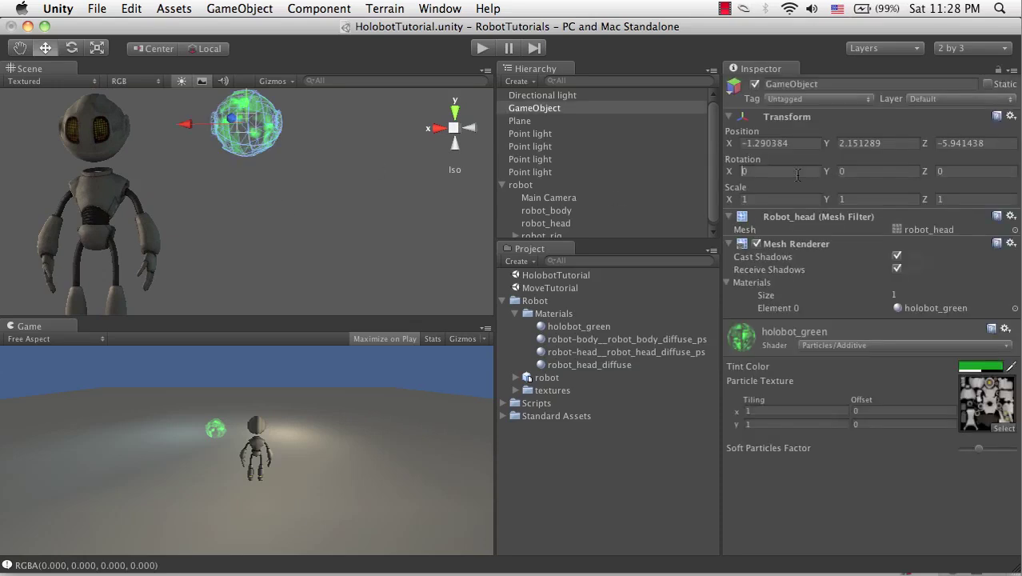
pyautogui.write('-90')
pyautogui.press('Return')
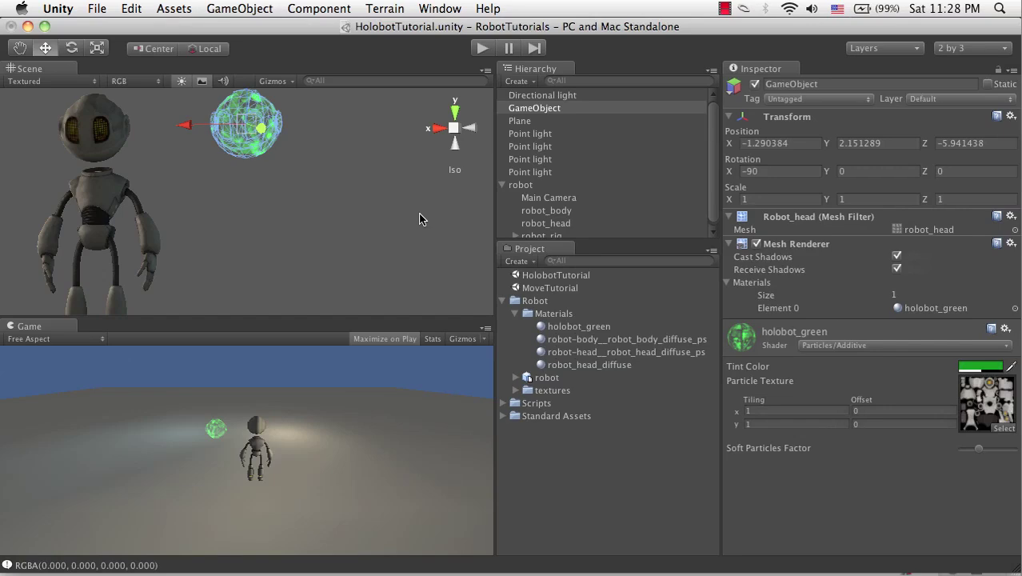
pyautogui.click(421, 218)
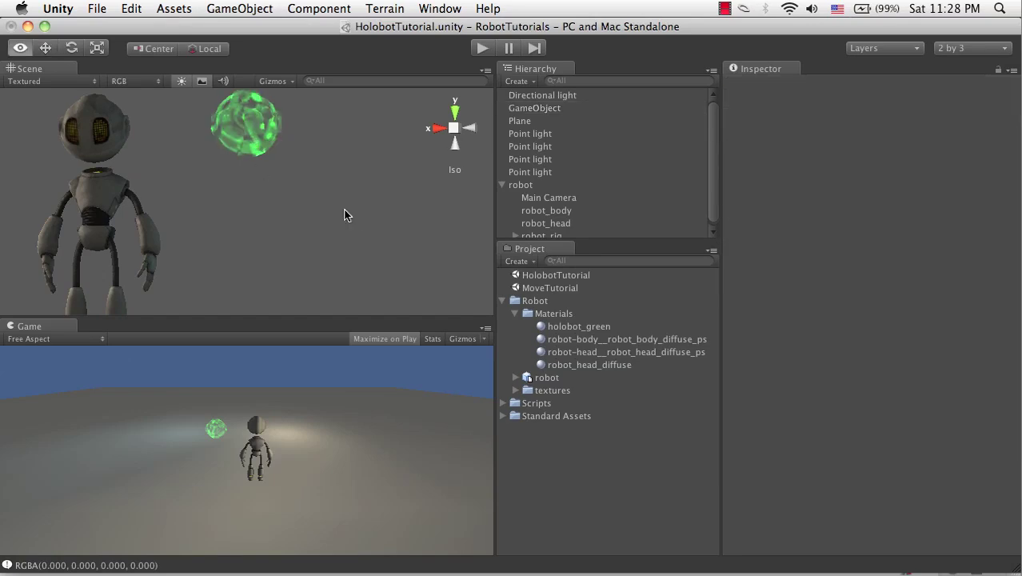
pyautogui.keyDown('alt'); pyautogui.moveTo(345, 214); pyautogui.dragTo(205, 274); pyautogui.keyUp('alt')
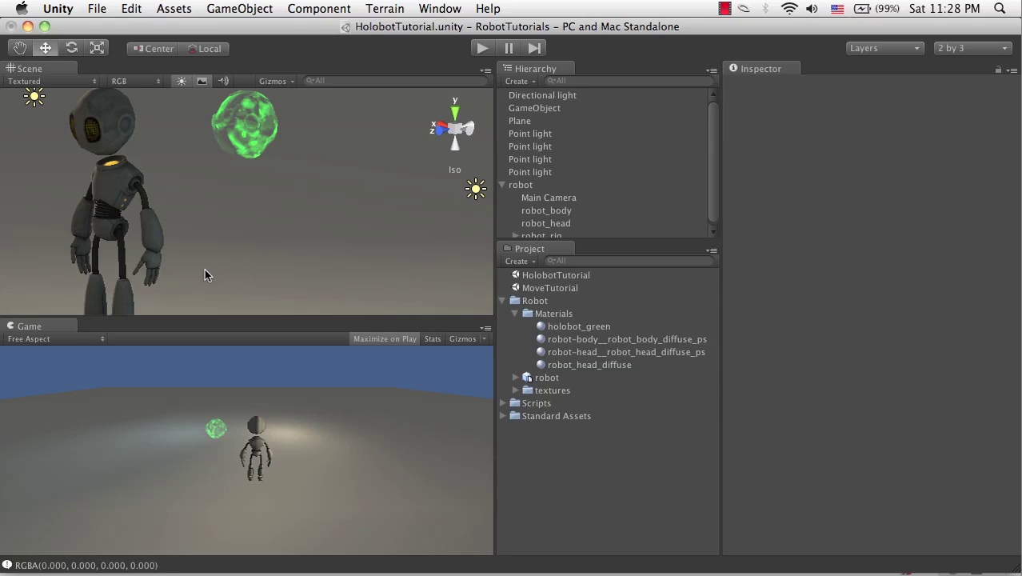
# Add a Mesh Particle Emitter component to the hologram sphere
pyautogui.click(260, 119)
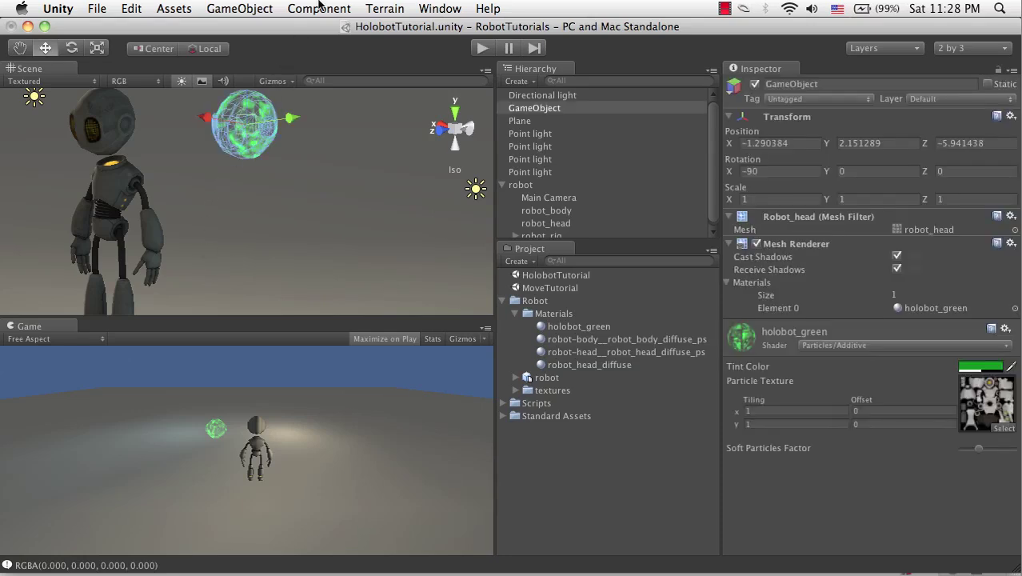
pyautogui.click(319, 8)
pyautogui.moveTo(347, 42)
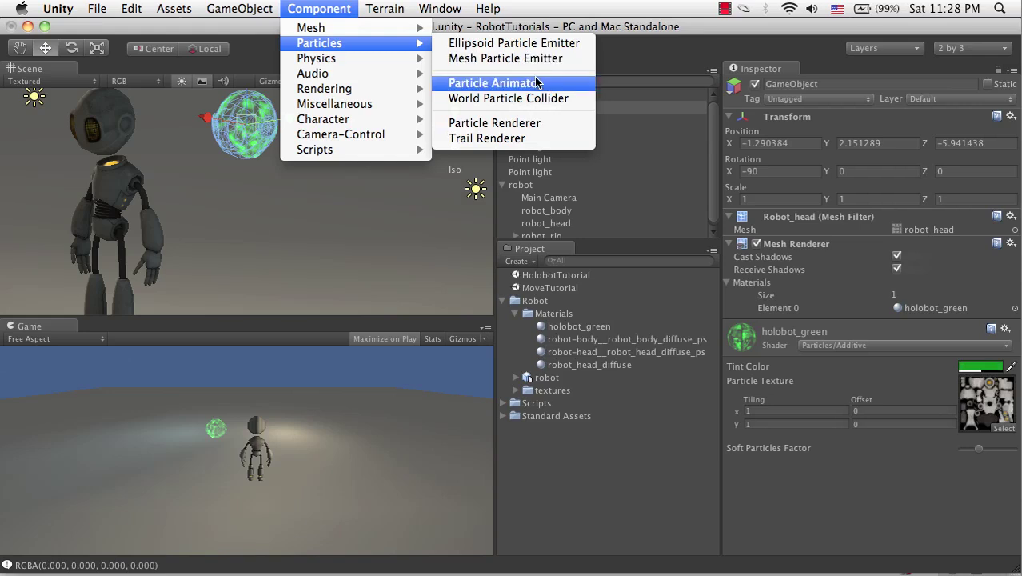
pyautogui.click(518, 125)
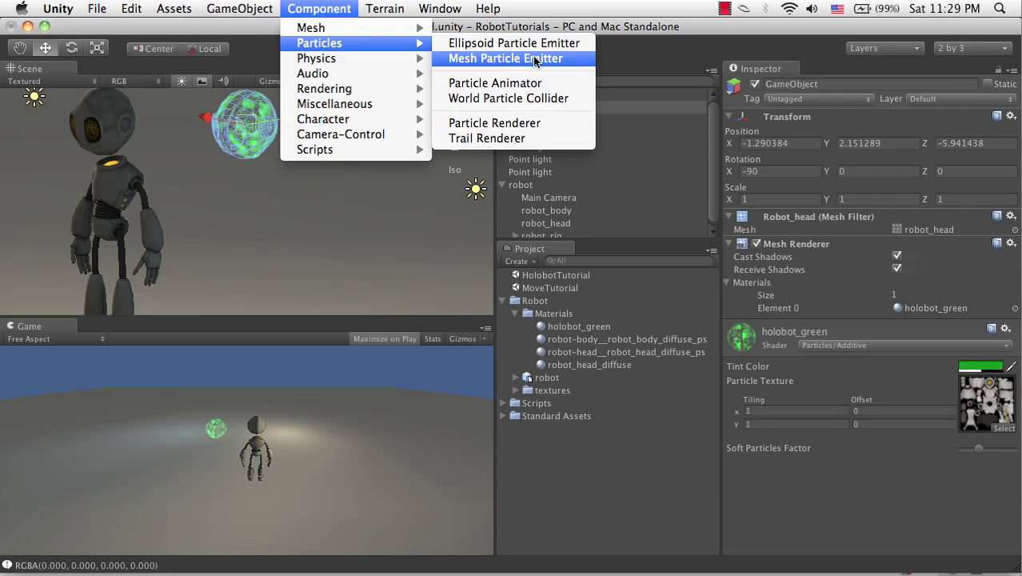
pyautogui.click(506, 58)
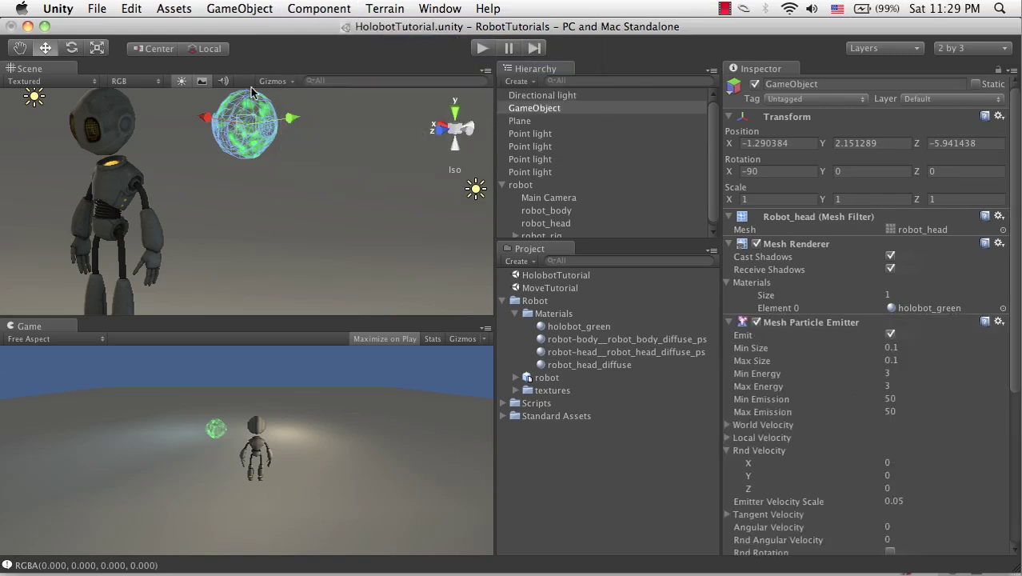
# Add Particle Animator and Particle Renderer components to the sphere
pyautogui.click(270, 7)
pyautogui.moveTo(319, 8)
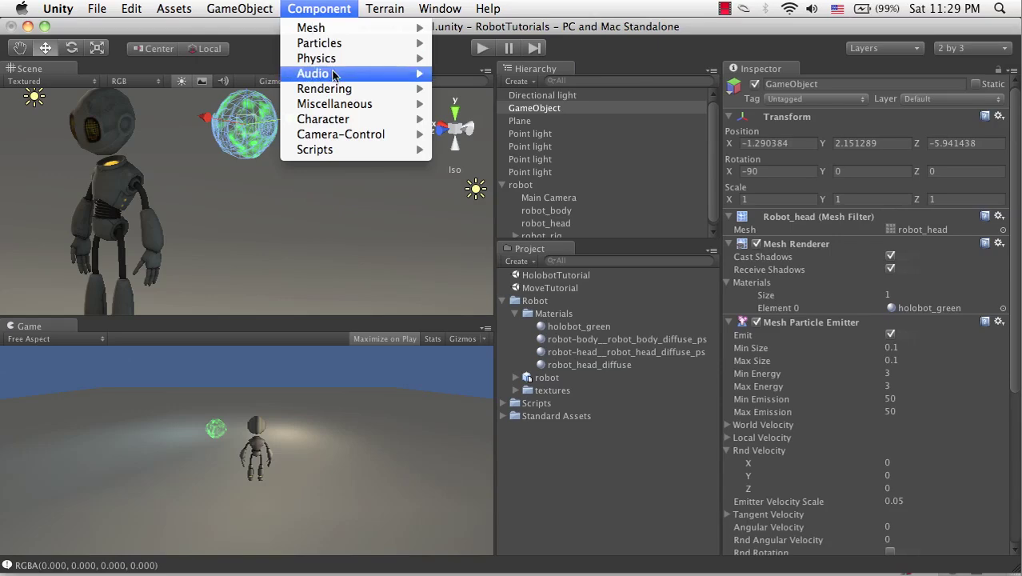
pyautogui.moveTo(312, 42)
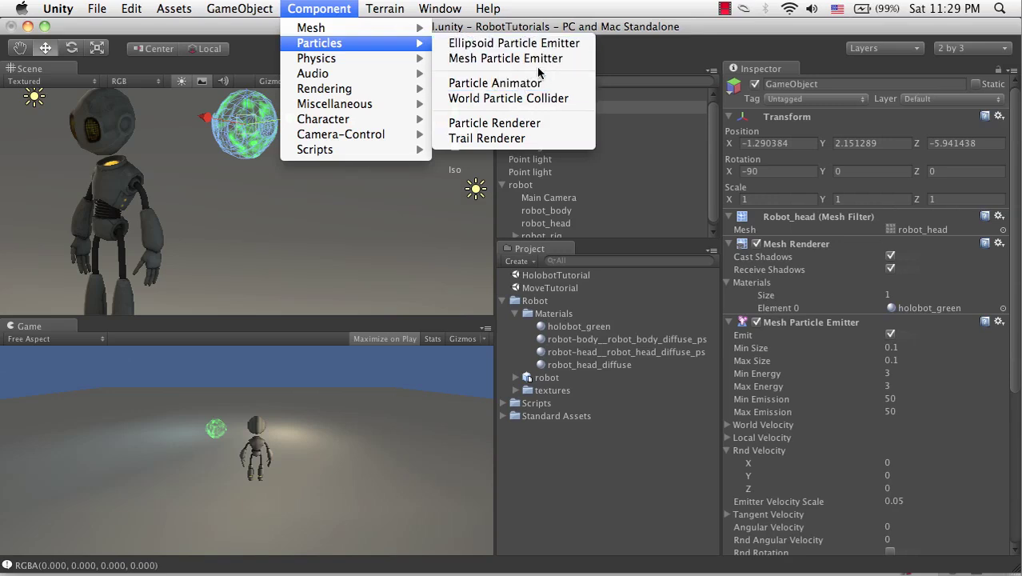
pyautogui.click(554, 83)
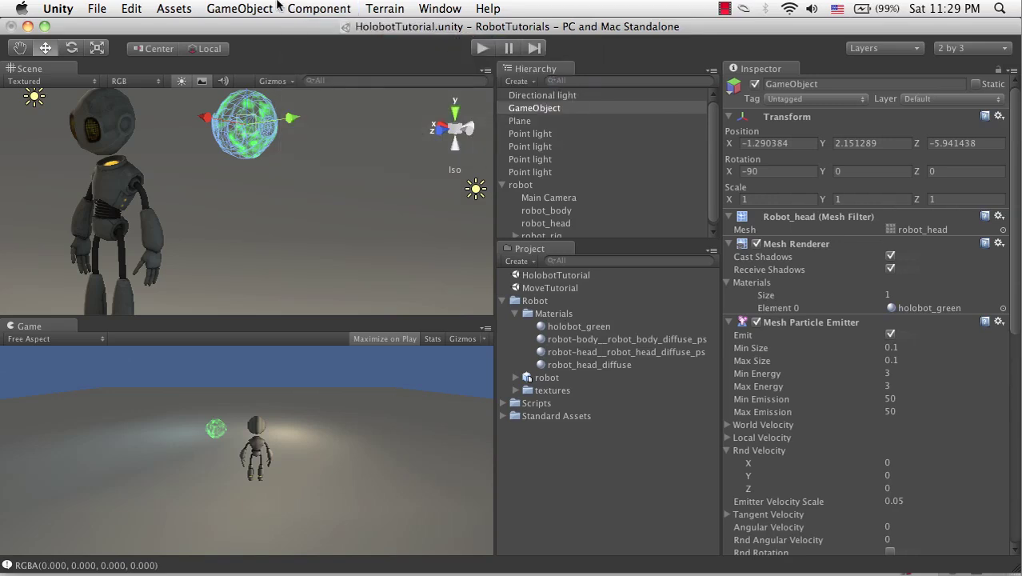
pyautogui.click(298, 8)
pyautogui.moveTo(339, 35)
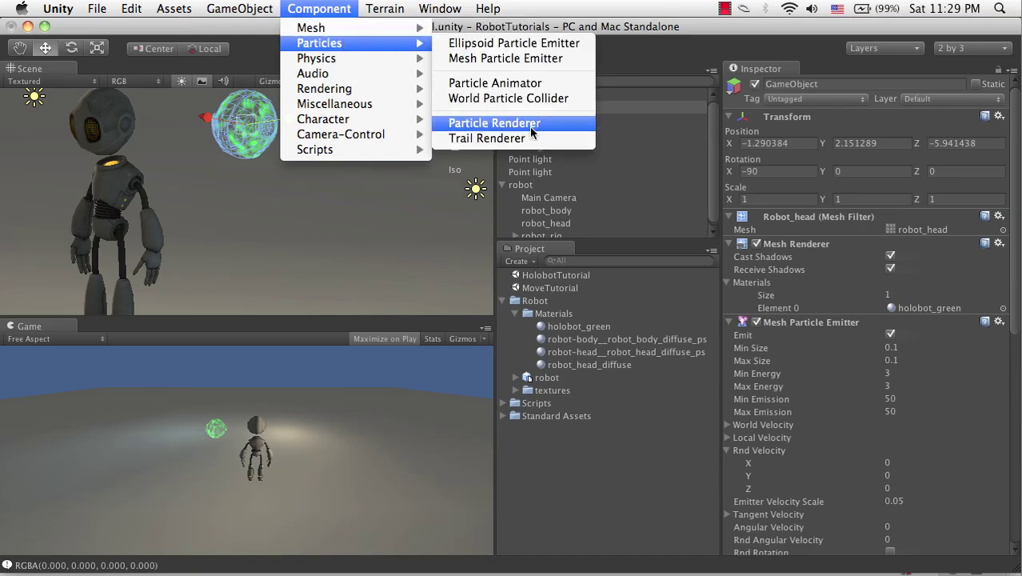
pyautogui.click(532, 130)
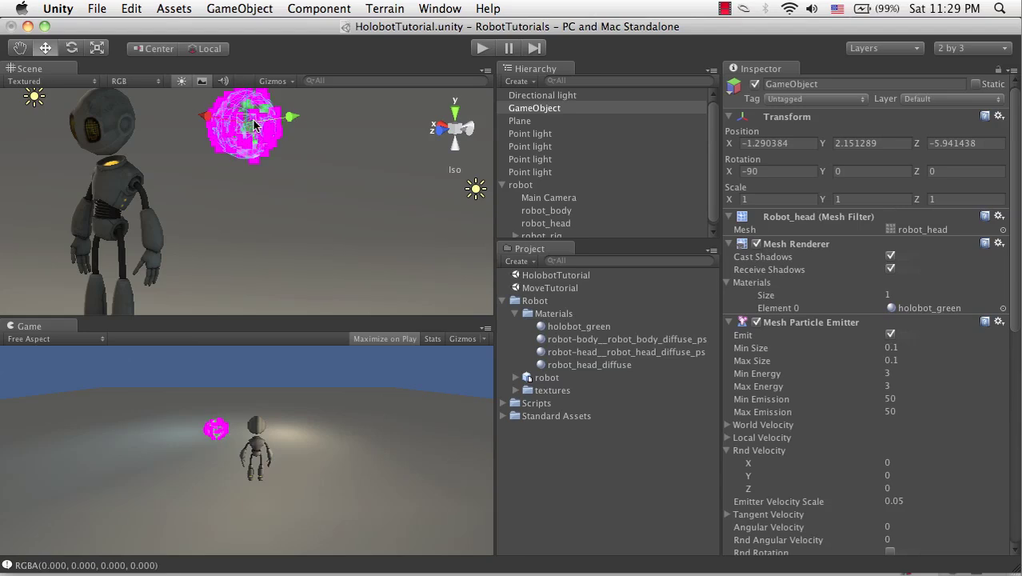
pyautogui.scroll(-10, 864, 407)
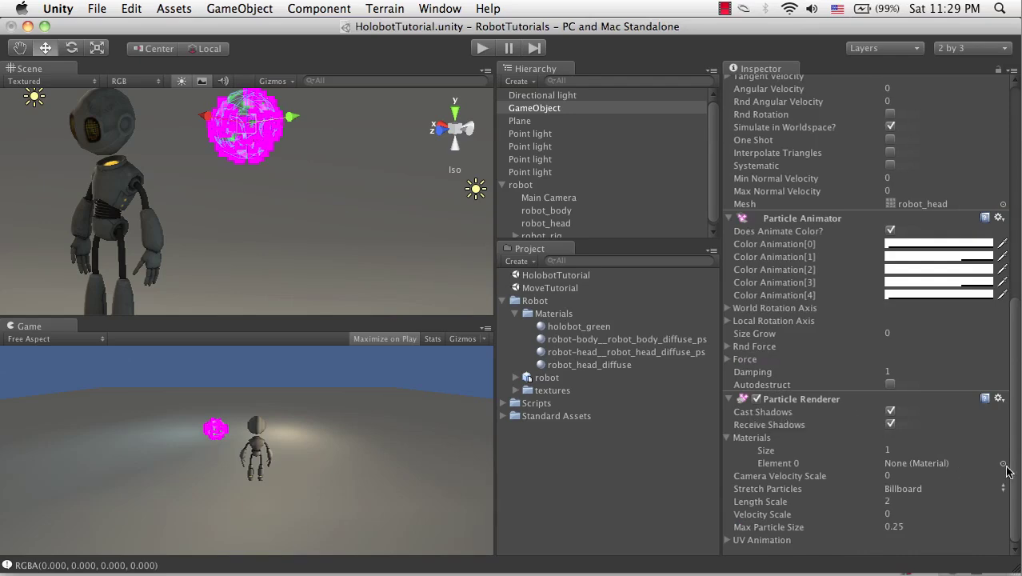
pyautogui.click(1004, 464)
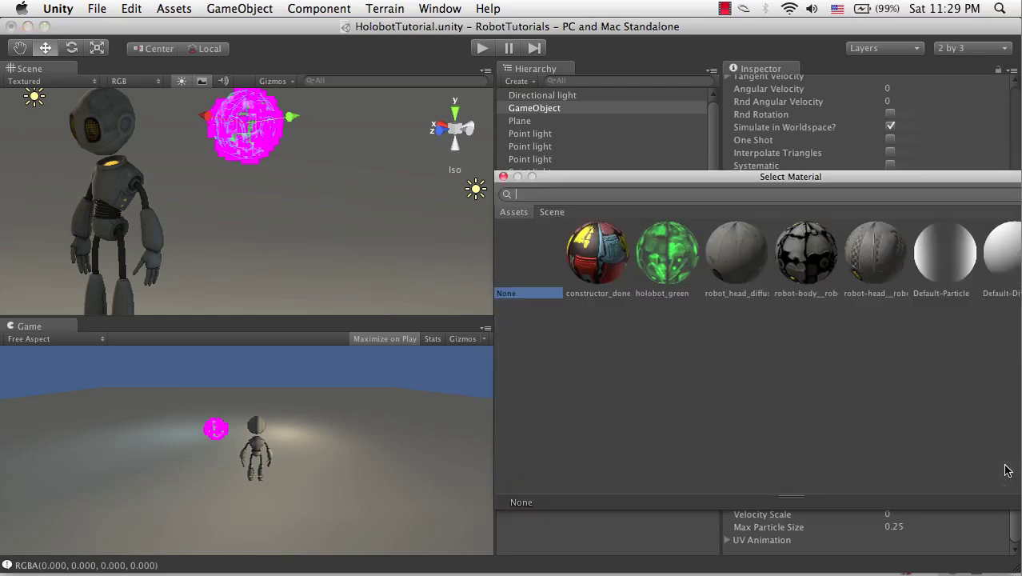
# Assign holobot_green to the Particle Renderer and frame the particle sphere
pyautogui.doubleClick(668, 255)
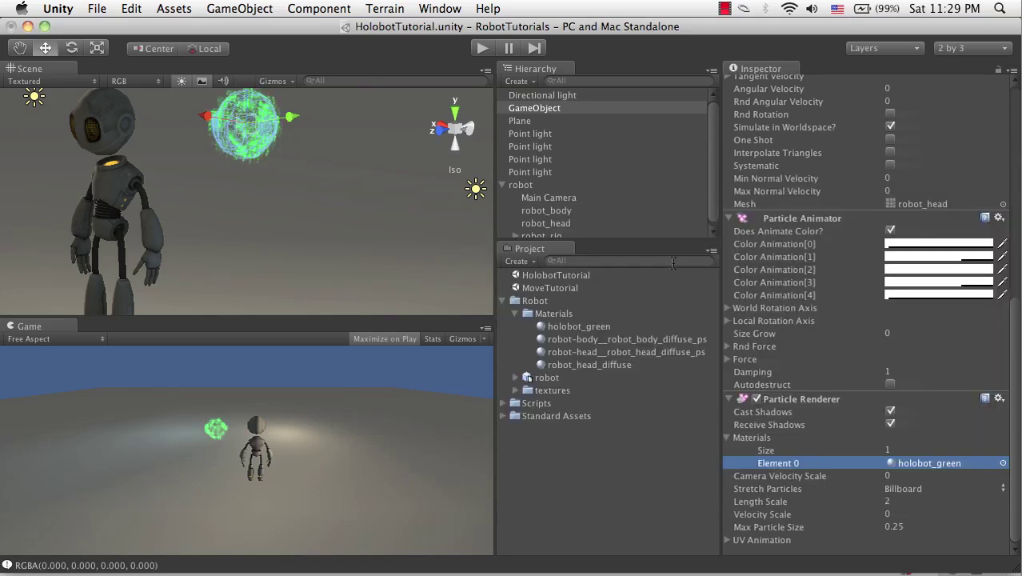
pyautogui.scroll(4, 280, 134)
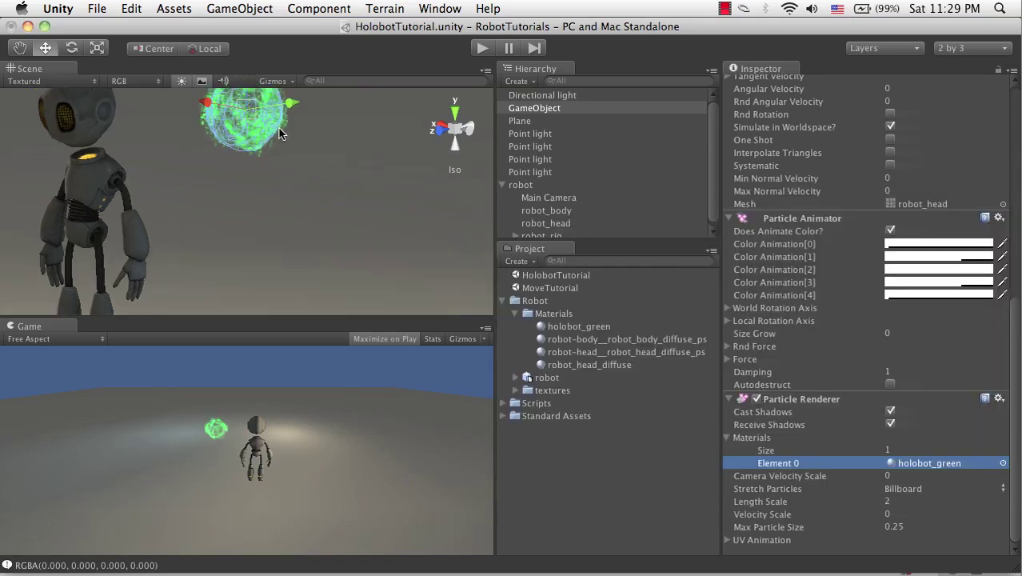
pyautogui.press('f')
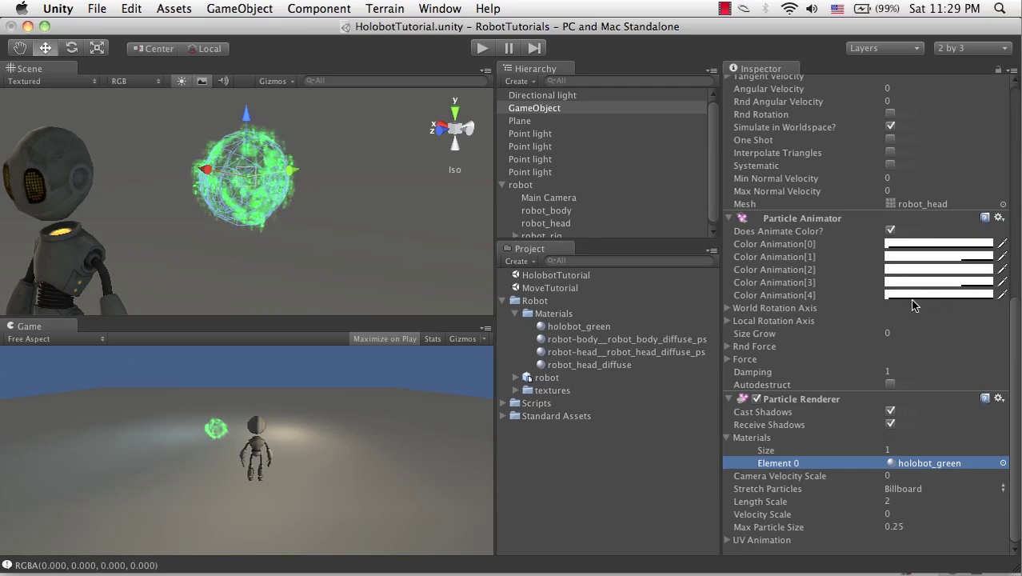
# Inspect the alpha of Color Animation stages 0 and 1
pyautogui.click(912, 244)
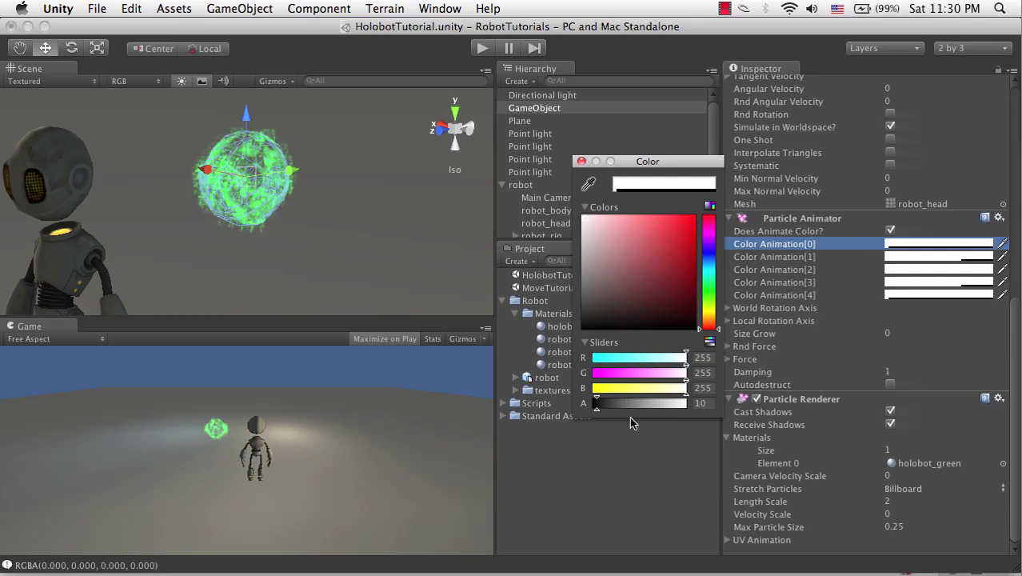
pyautogui.click(910, 257)
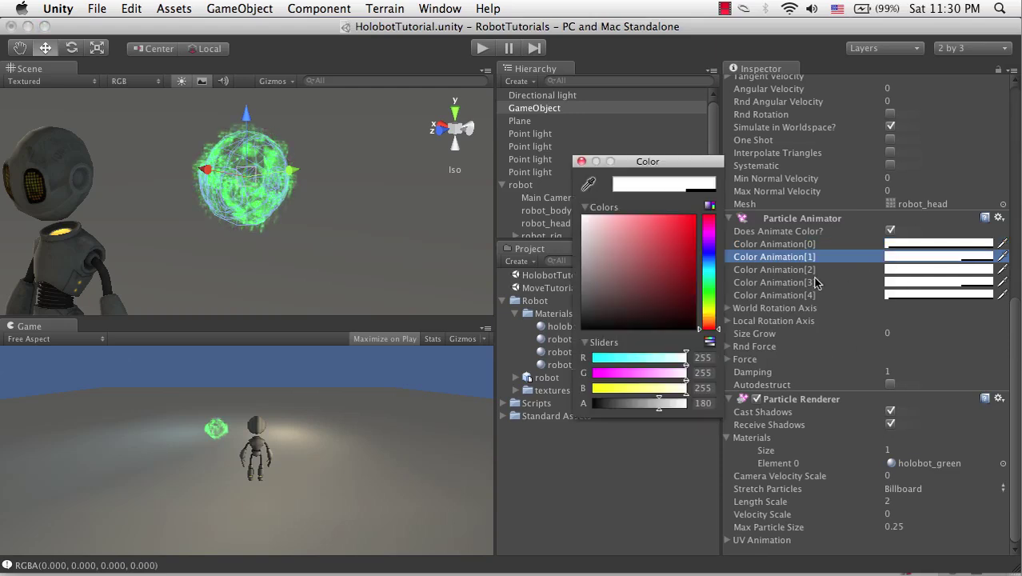
pyautogui.click(853, 324)
pyautogui.scroll(10, 853, 326)
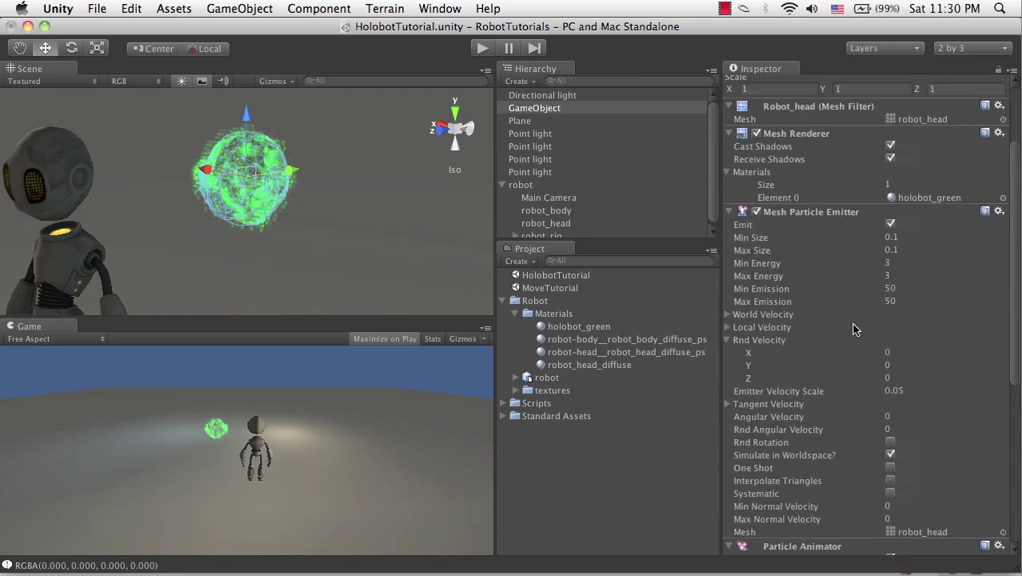
# Set the emitter's Max Size to 0.2 and Min and Max Energy to 0.1
pyautogui.scroll(-1, 878, 305)
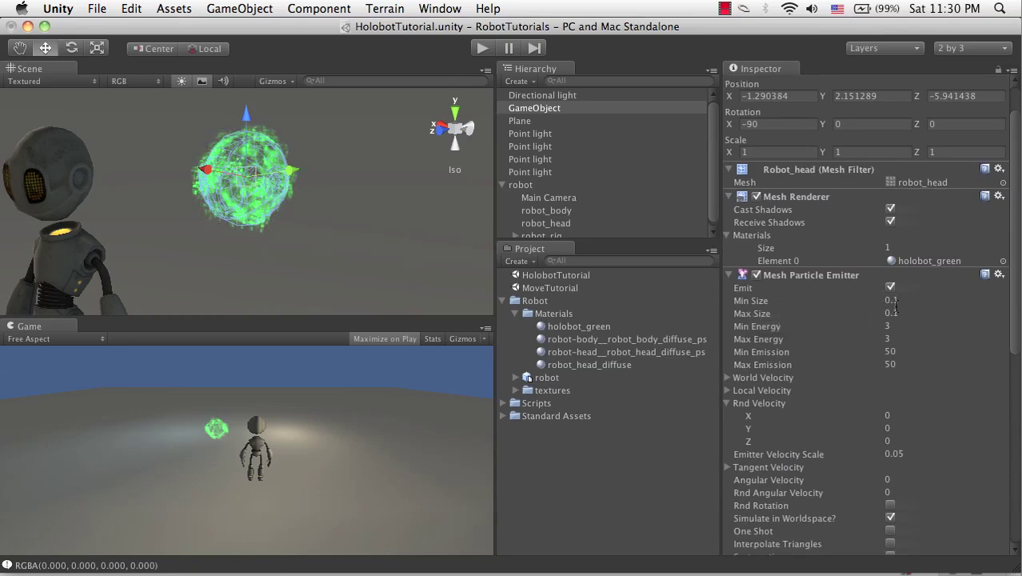
pyautogui.click(894, 302)
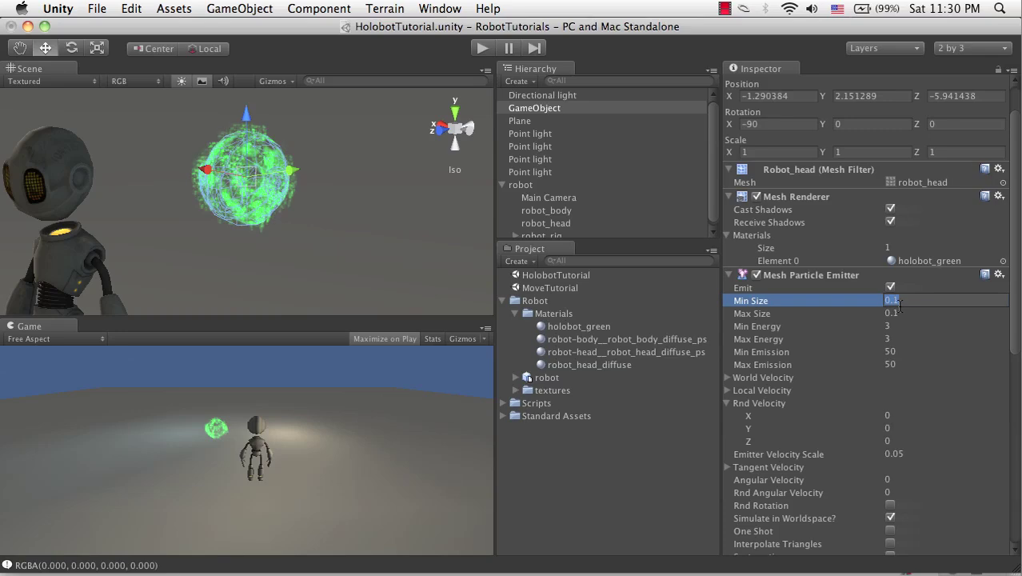
pyautogui.press('Tab')
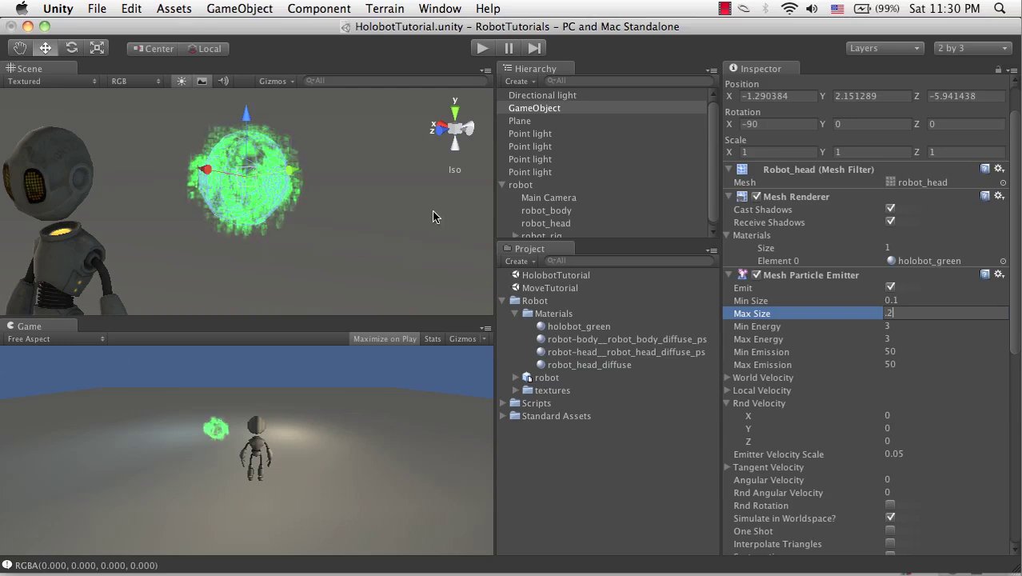
pyautogui.press('Tab')
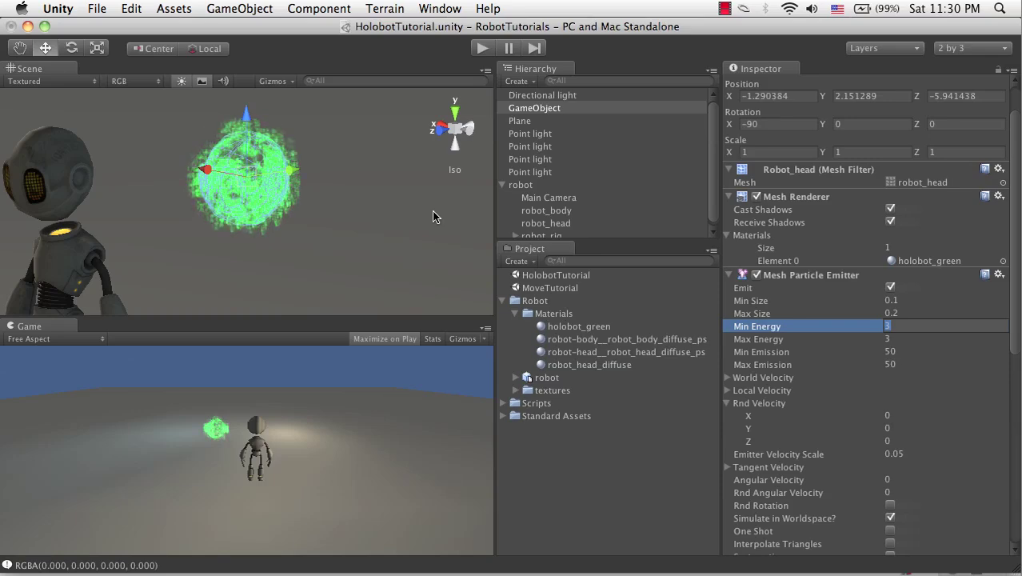
pyautogui.write('.1')
pyautogui.press('Tab')
pyautogui.write('.1')
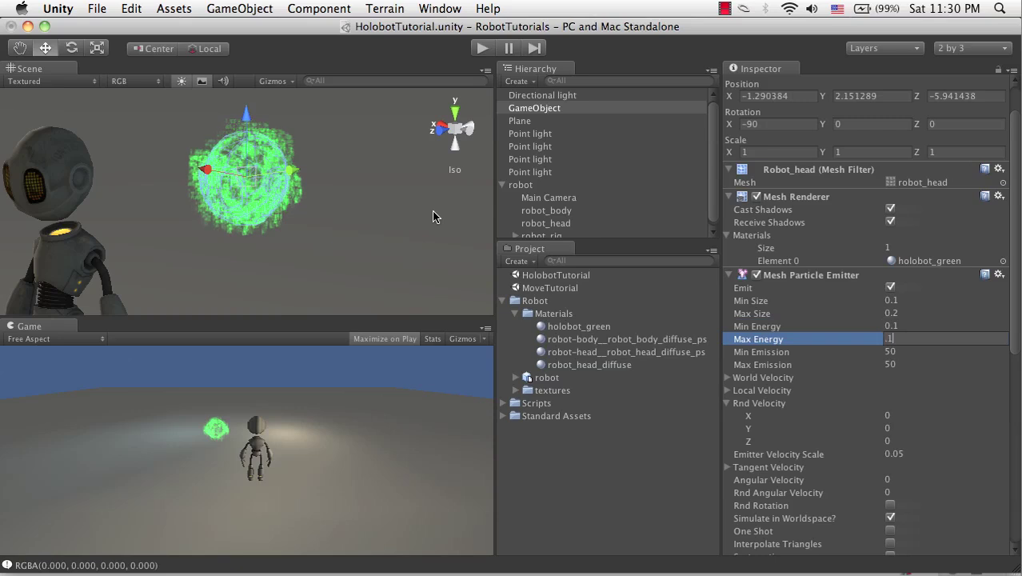
pyautogui.press('Tab')
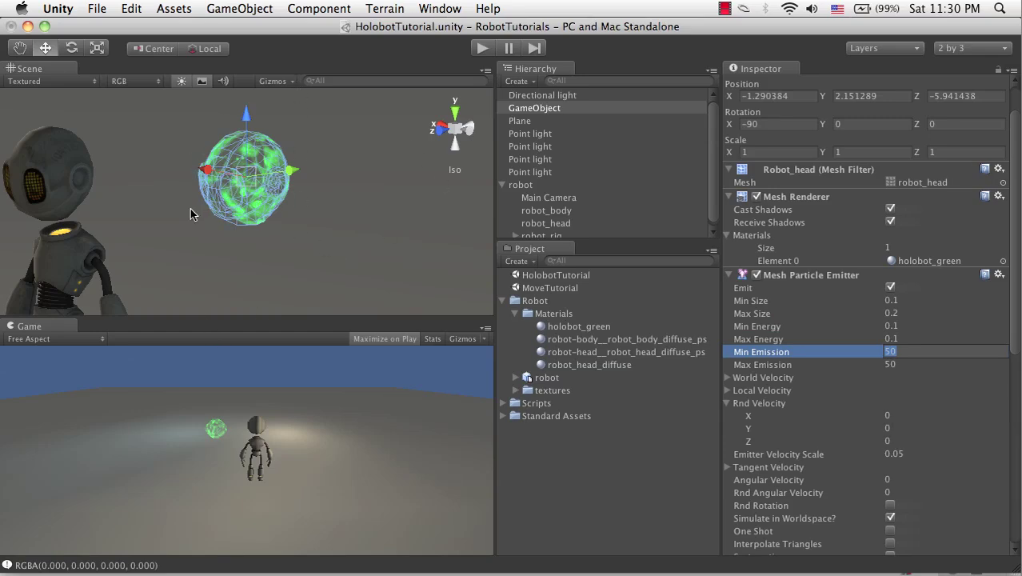
# Set the One Shot emitter's Min Emission to 100 and Max Emission to 120
pyautogui.scroll(-5, 856, 350)
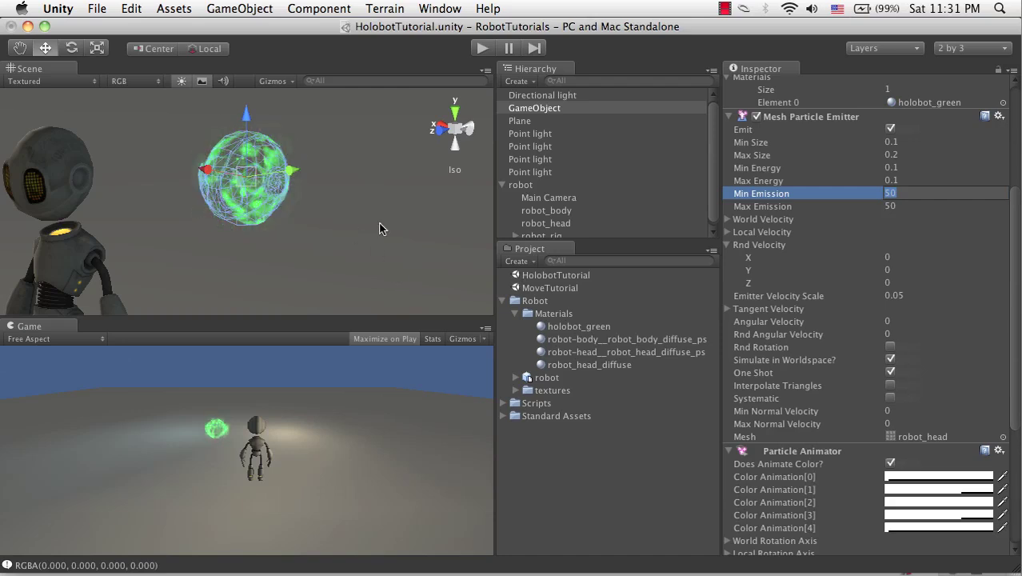
pyautogui.scroll(1, 896, 304)
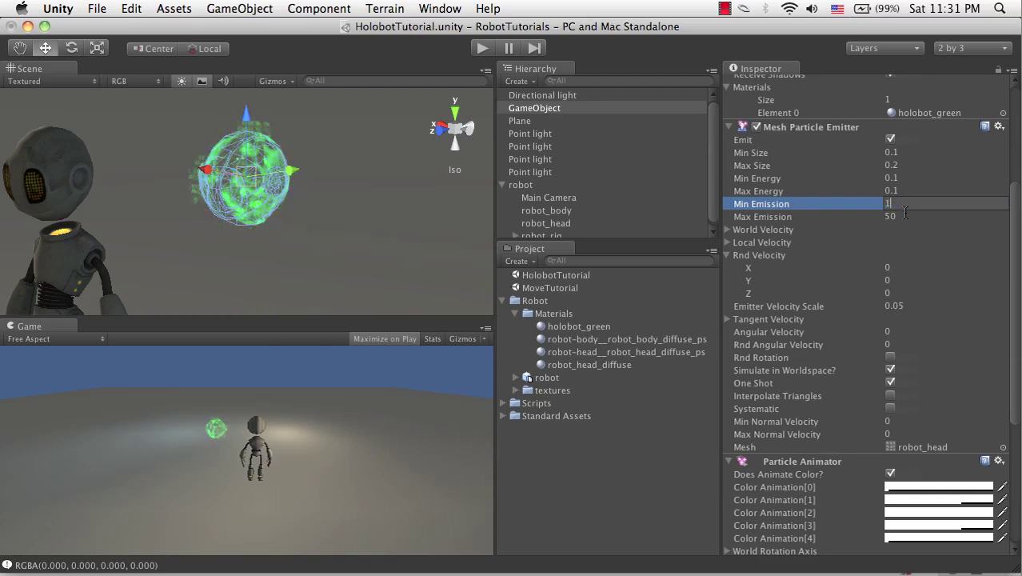
pyautogui.write('100')
pyautogui.press('Tab')
pyautogui.write('120')
pyautogui.press('Return')
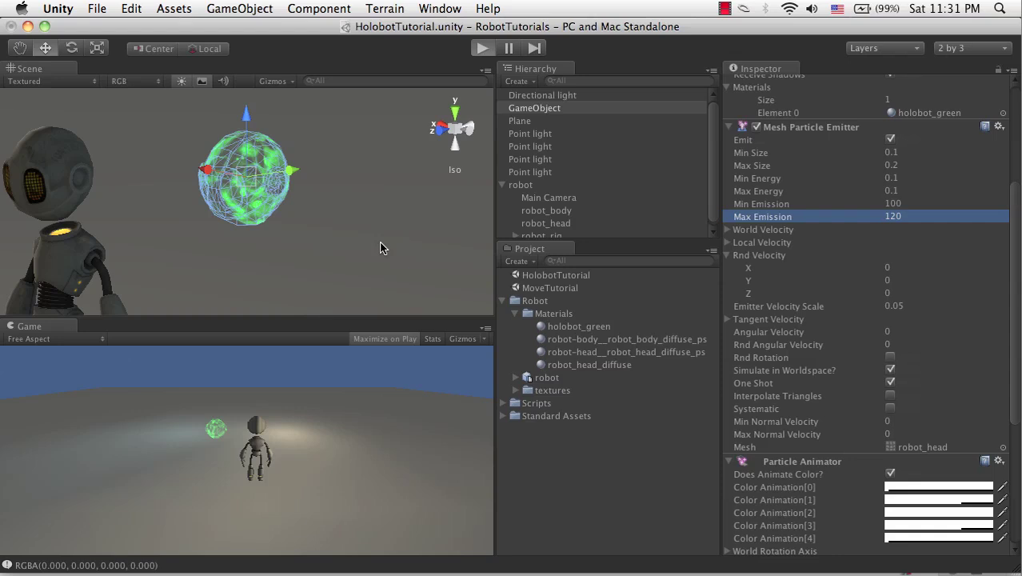
# Play the scene, turn the robot to view the hologram, then stop play mode
pyautogui.press('super+p')
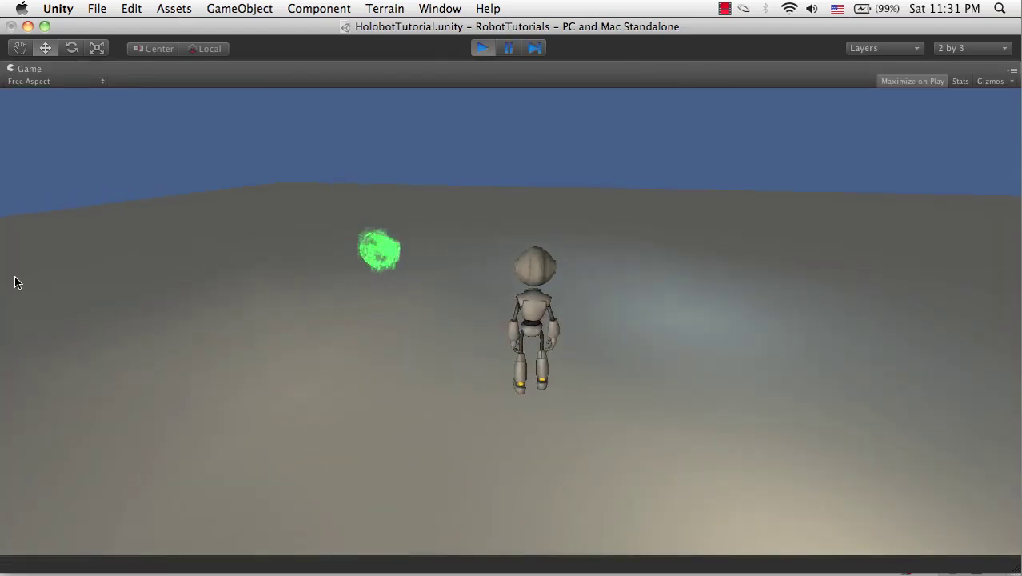
pyautogui.press('Left')
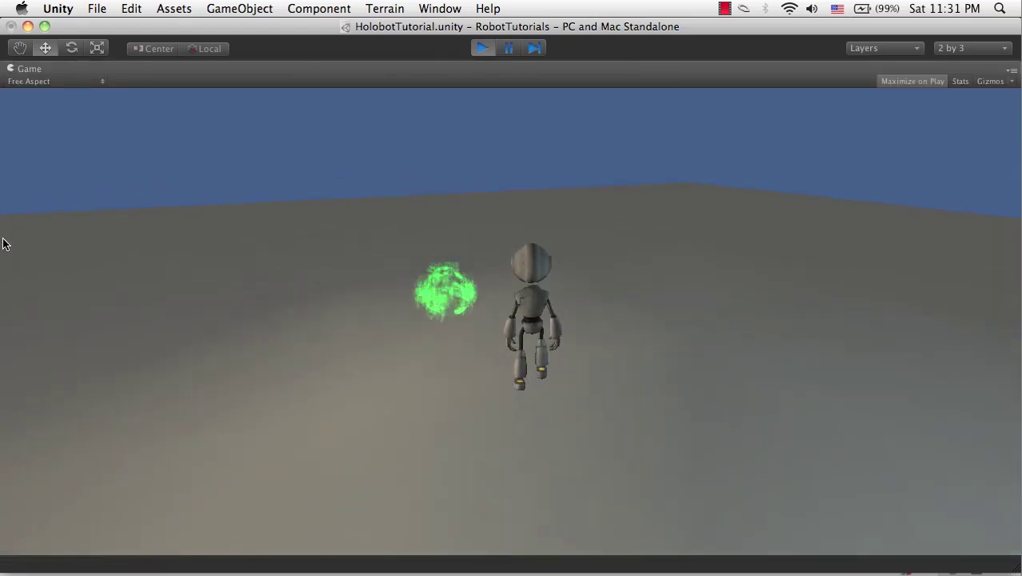
pyautogui.press('Left')
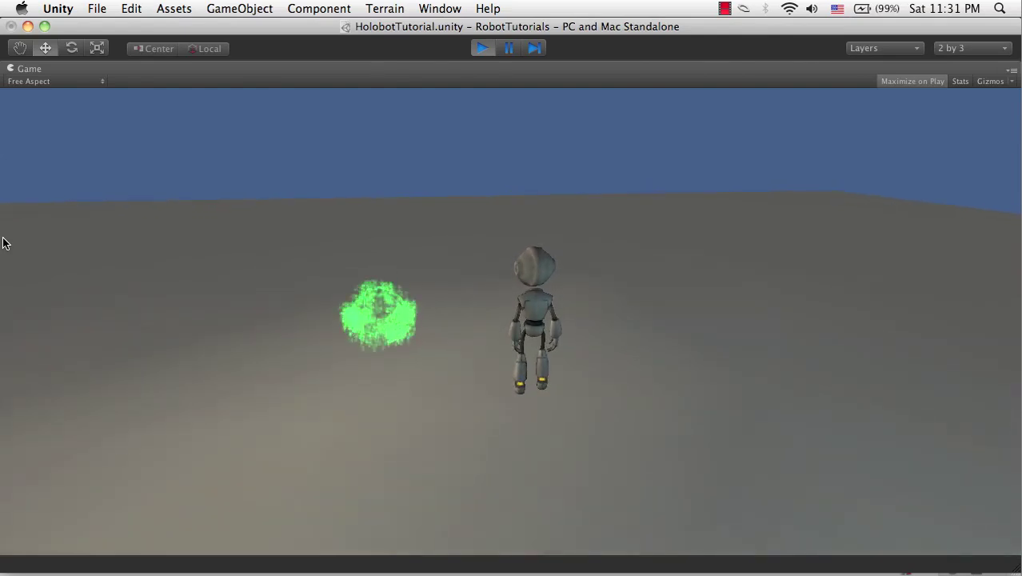
pyautogui.moveTo(3, 244)
pyautogui.mouseDown()
pyautogui.moveTo(264, 242)
pyautogui.moveTo(20, 238)
pyautogui.mouseUp()
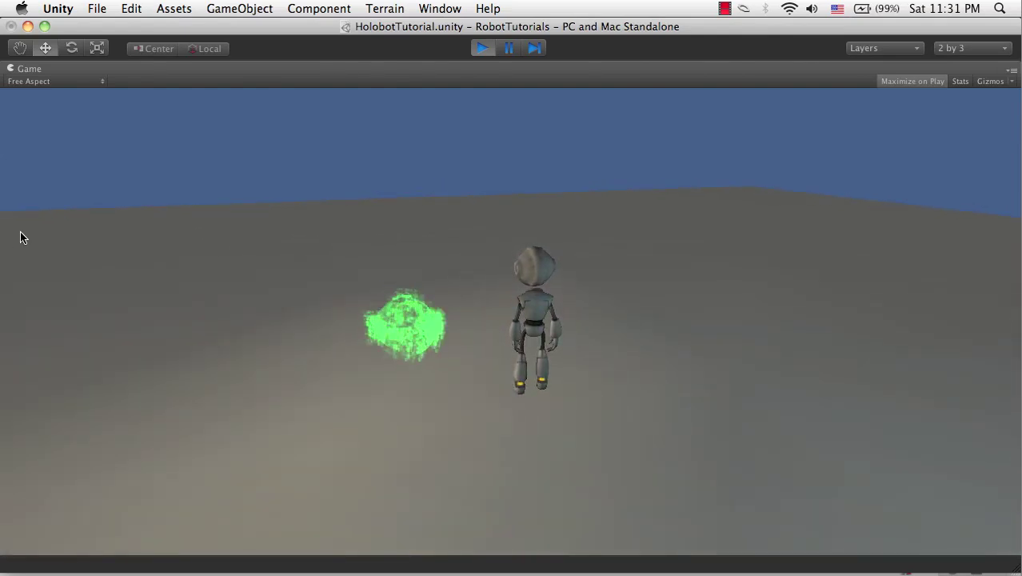
pyautogui.press('super+p')
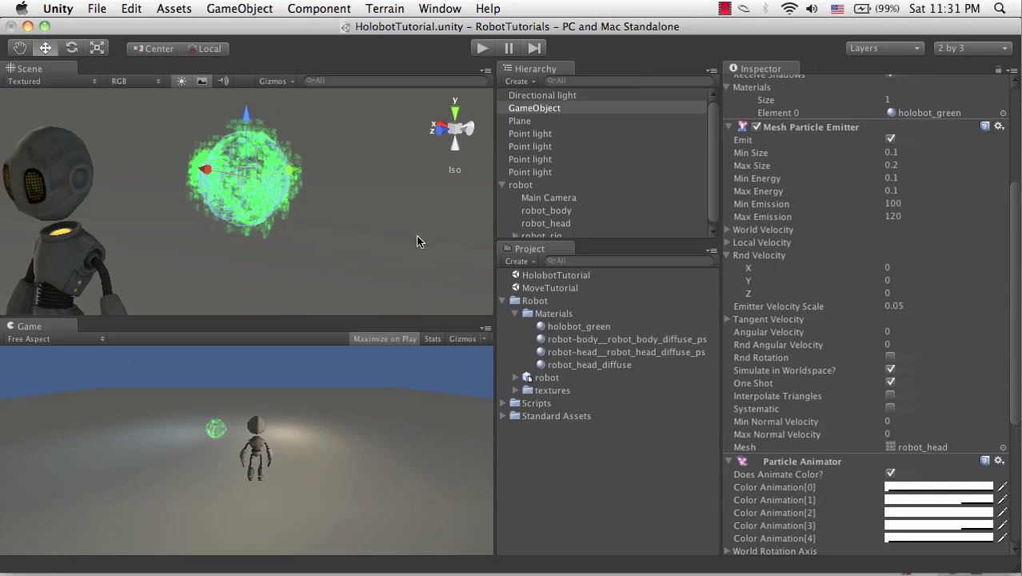
# Rename the particle sphere object to holobot_head
pyautogui.click(156, 211)
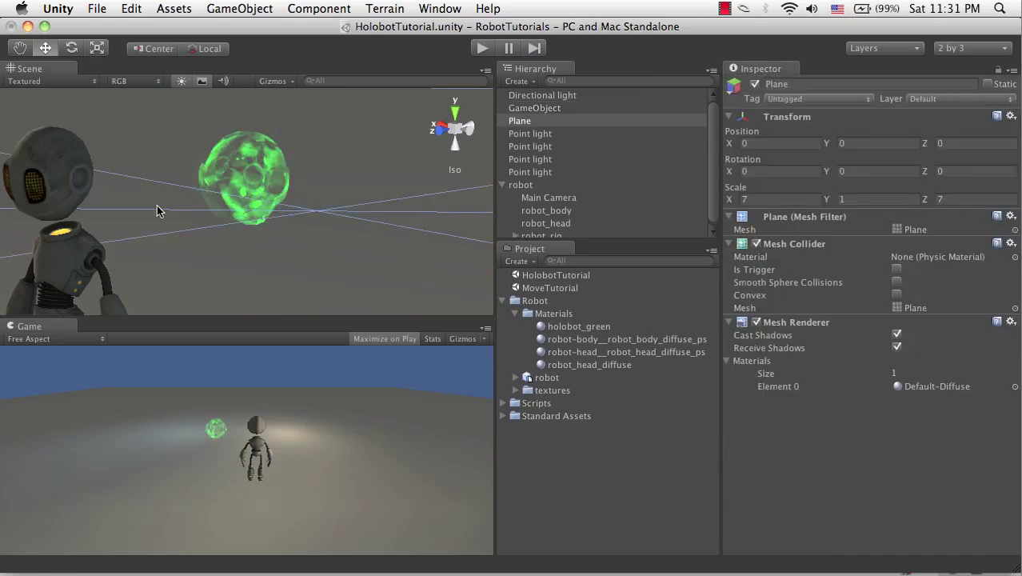
pyautogui.click(235, 172)
pyautogui.scroll(-3, 256, 184)
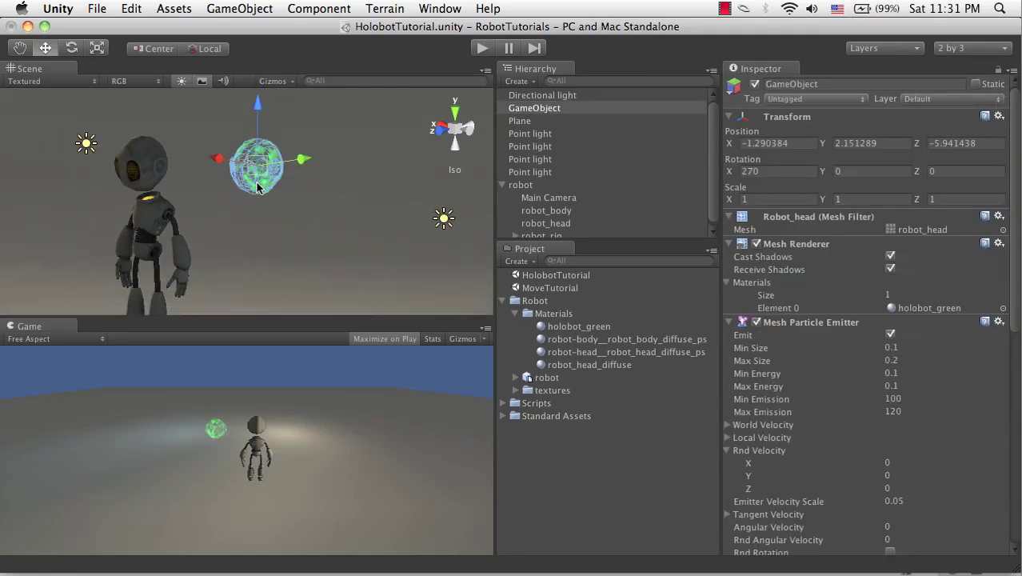
pyautogui.scroll(-2, 257, 187)
pyautogui.click(535, 111)
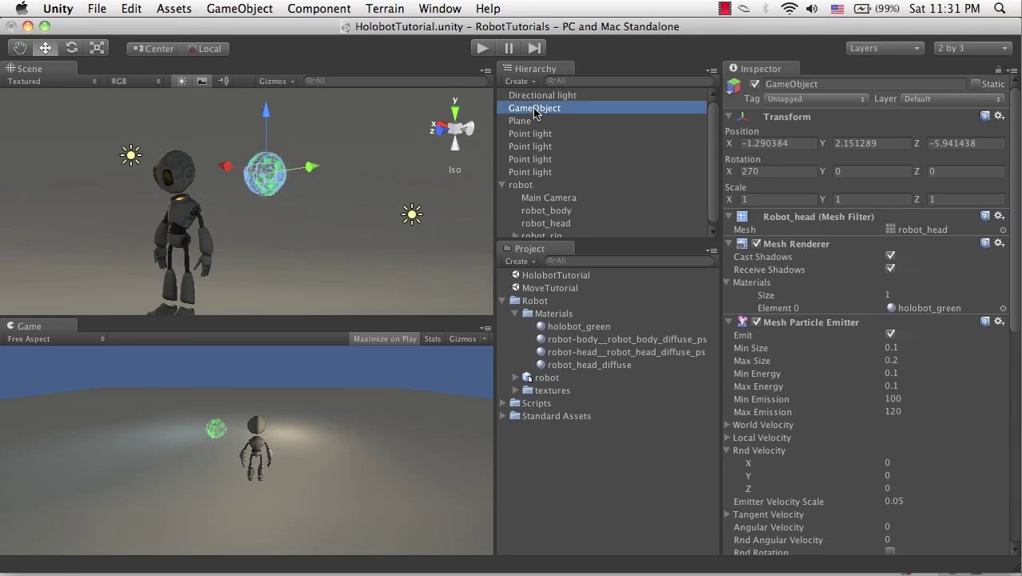
pyautogui.press('Return')
pyautogui.write('robo')
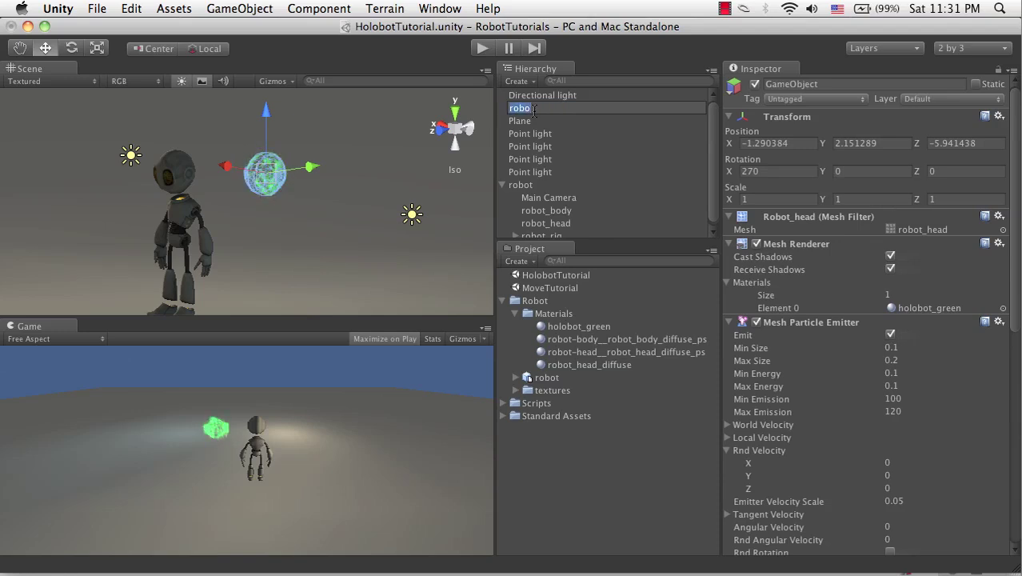
pyautogui.write('holobot_')
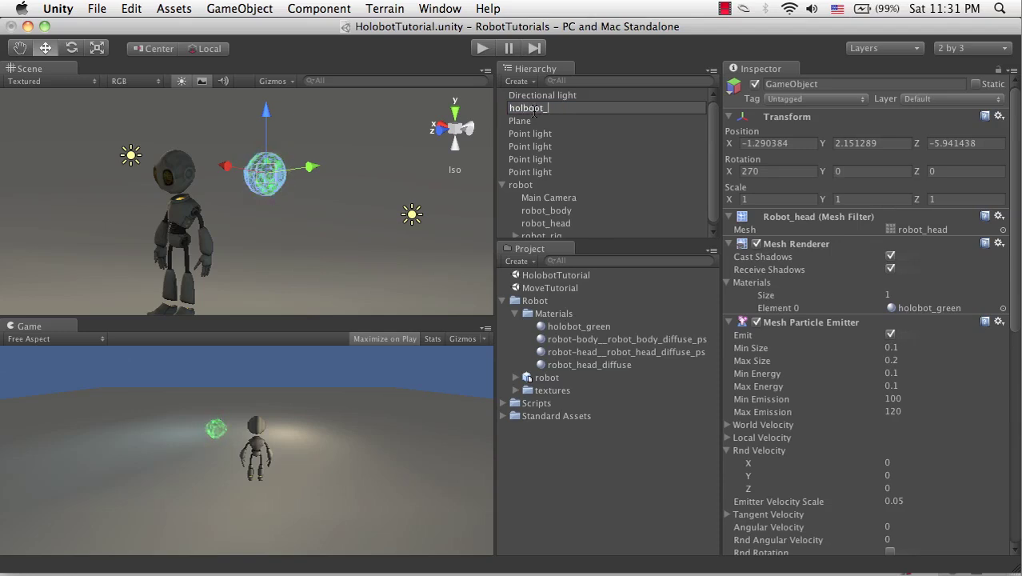
pyautogui.write('head')
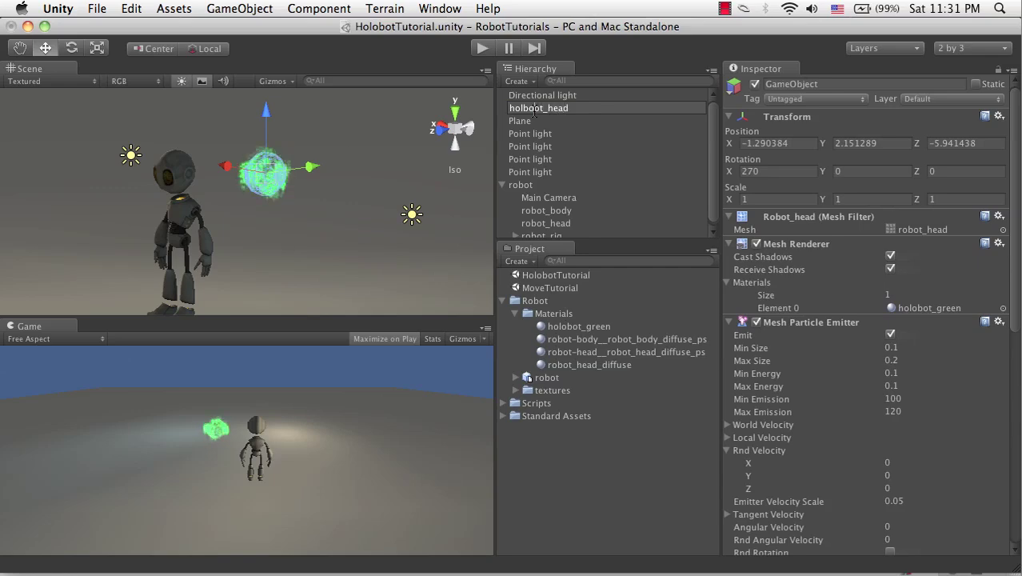
pyautogui.press('Return')
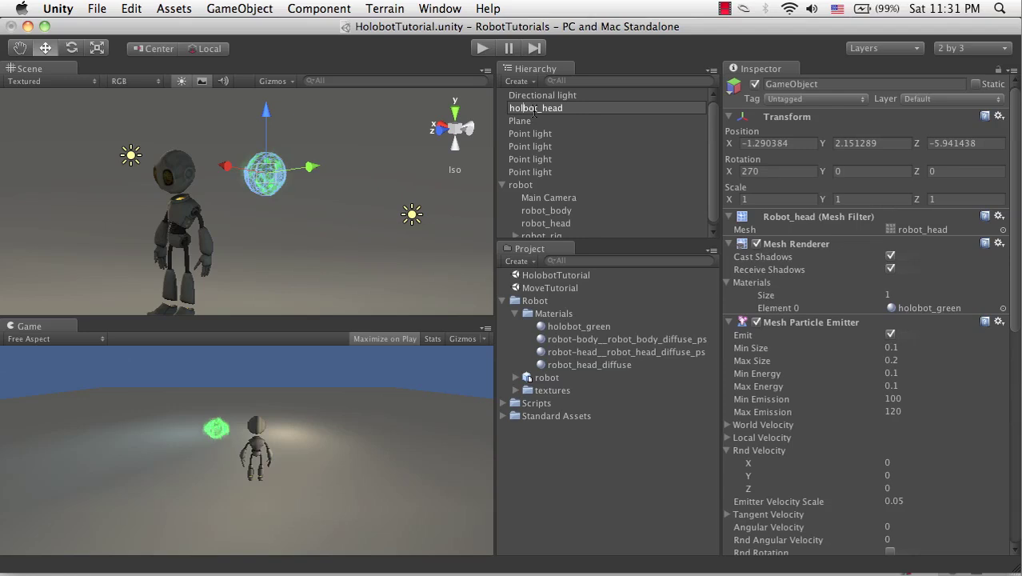
# Duplicate holobot_head and rename the copy holobot_body
pyautogui.click(534, 111)
pyautogui.press('super+d')
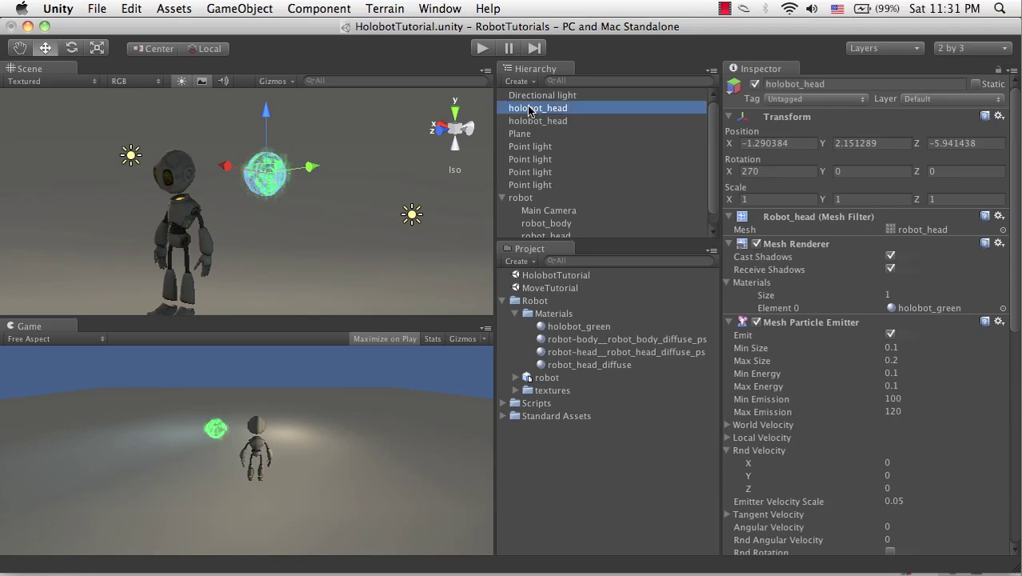
pyautogui.click(528, 111)
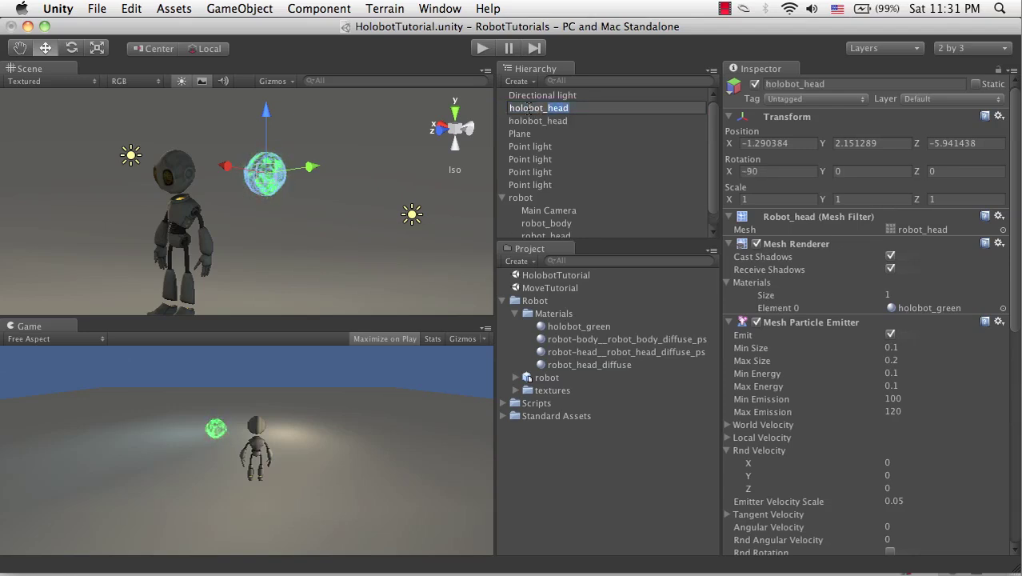
pyautogui.write('body')
pyautogui.press('Return')
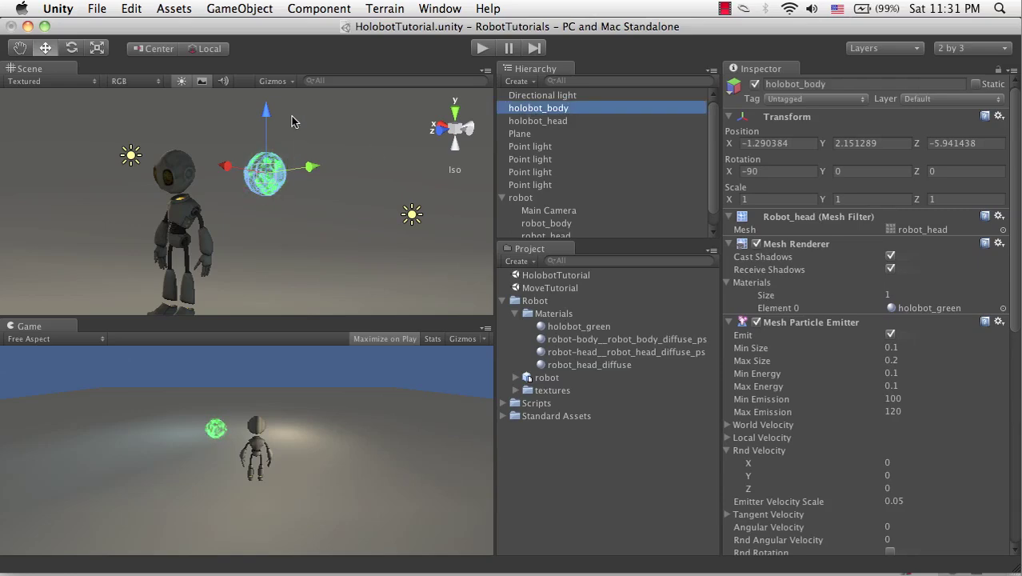
# Move holobot_body below the head sphere and give it the robot_body mesh
pyautogui.moveTo(268, 113); pyautogui.dragTo(294, 185)
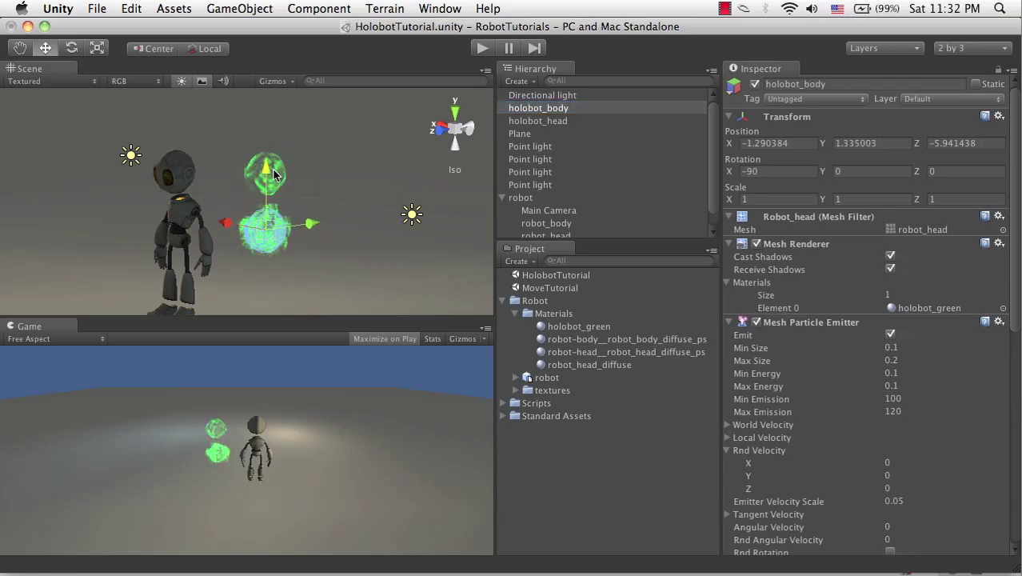
pyautogui.click(1003, 230)
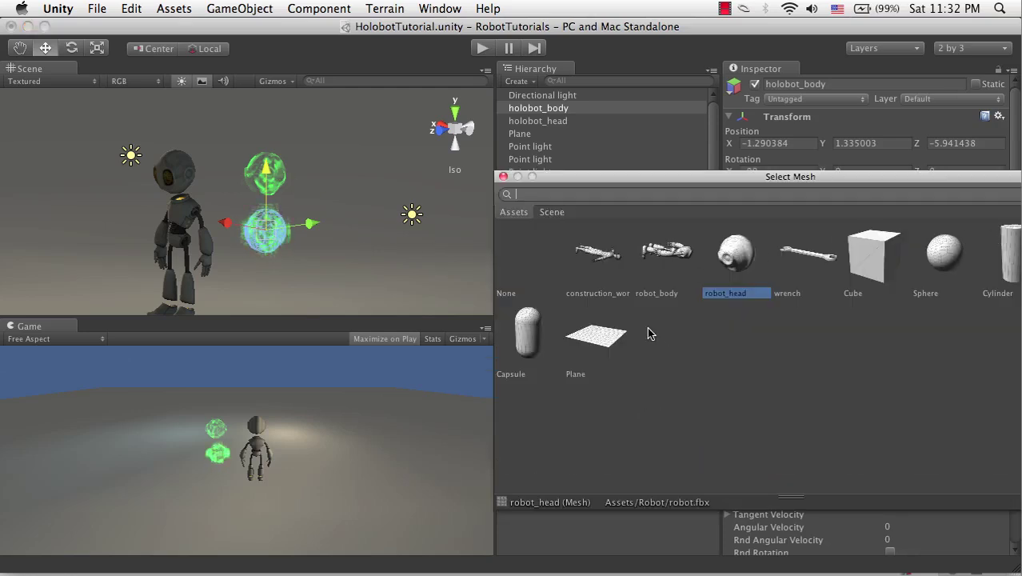
pyautogui.click(661, 253)
pyautogui.doubleClick(661, 254)
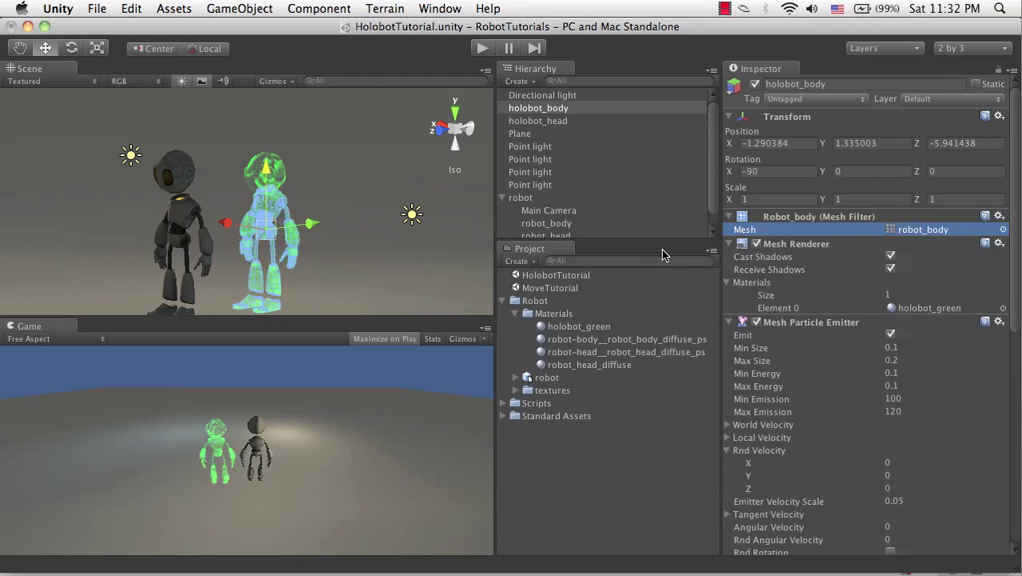
pyautogui.scroll(-10, 889, 385)
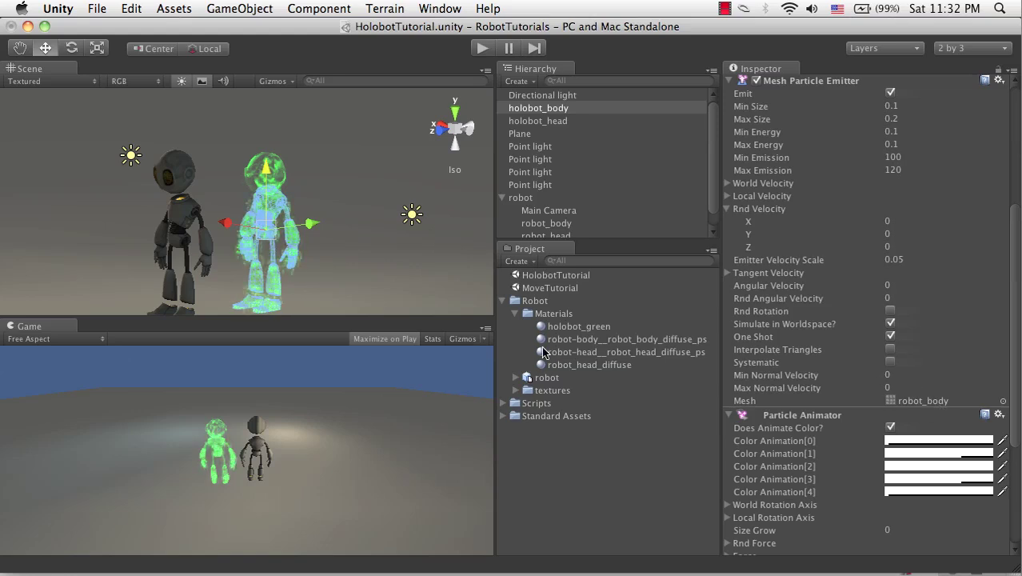
# Align holobot_body in Front view, save the scene, and test it in Play mode
pyautogui.click(437, 126)
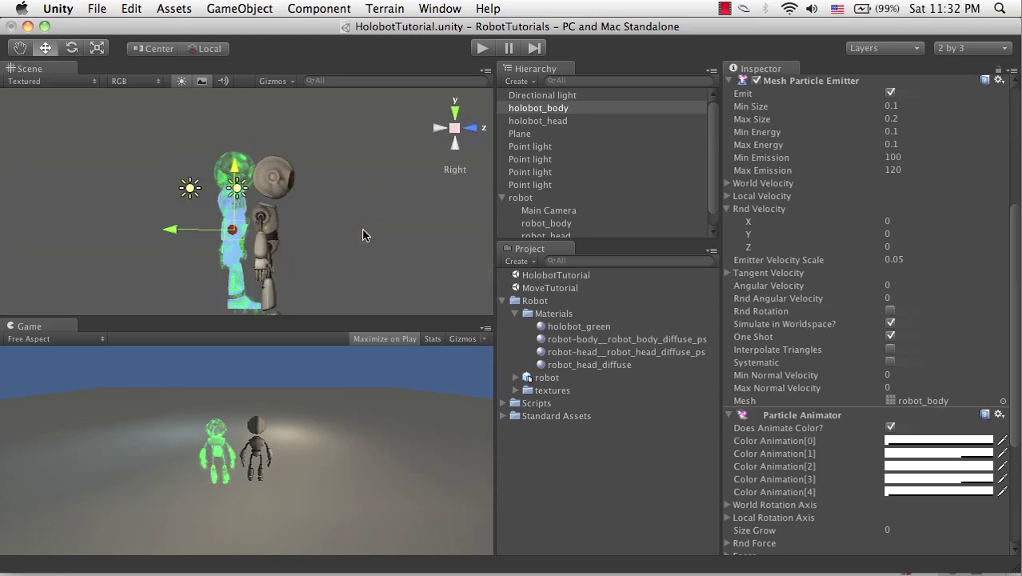
pyautogui.click(471, 128)
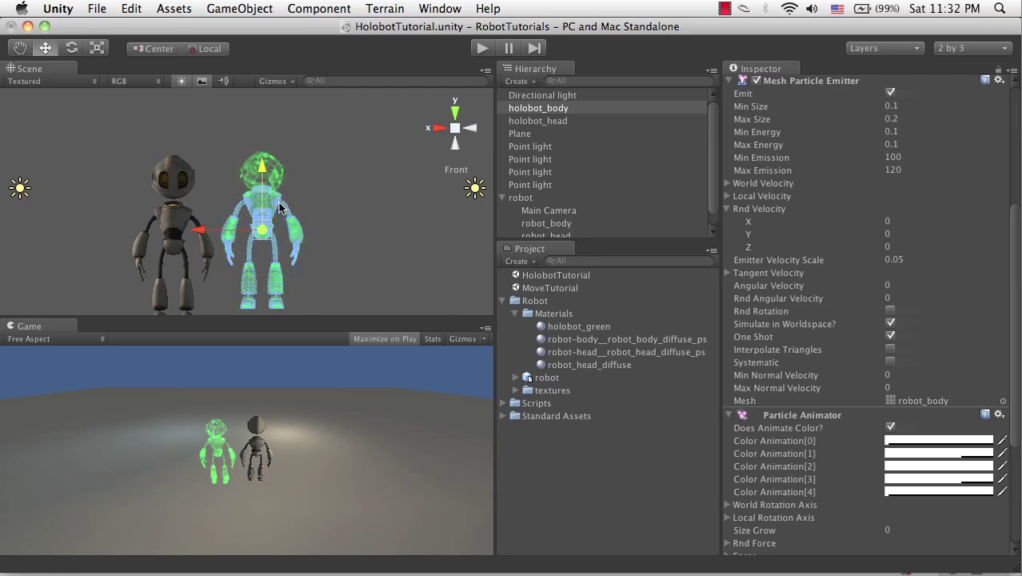
pyautogui.moveTo(261, 187); pyautogui.dragTo(267, 199)
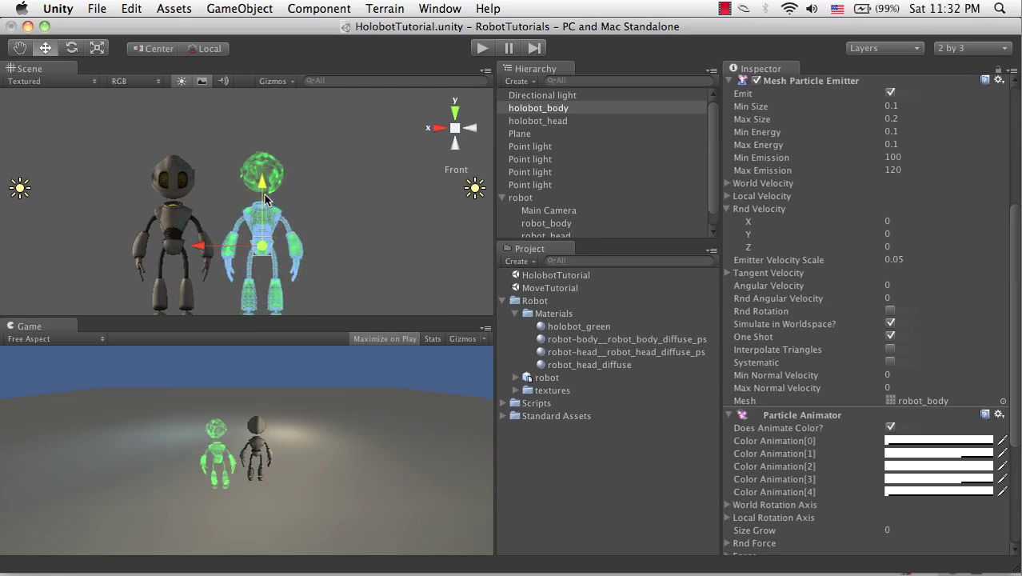
pyautogui.press('super+s')
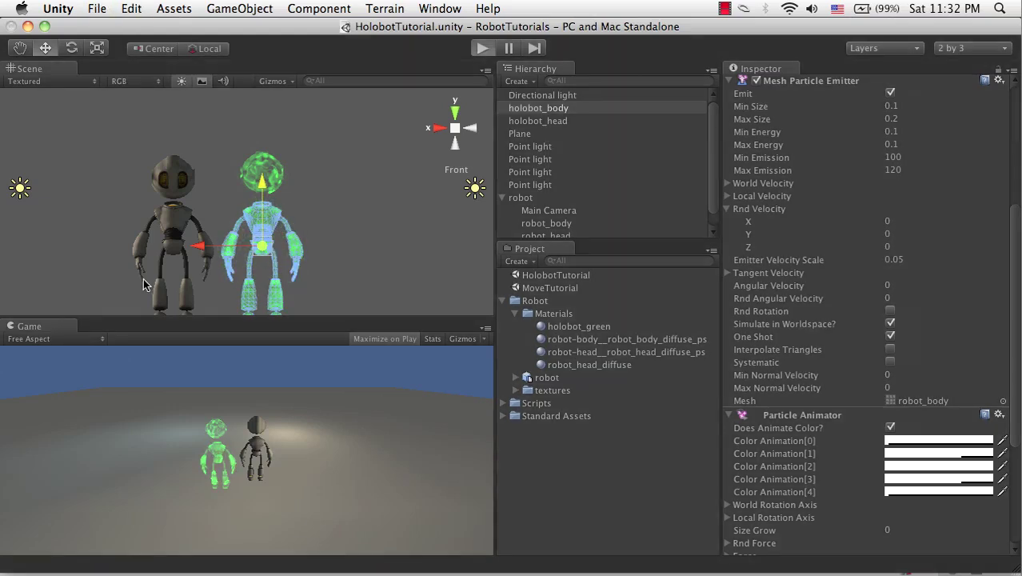
pyautogui.press('super+p')
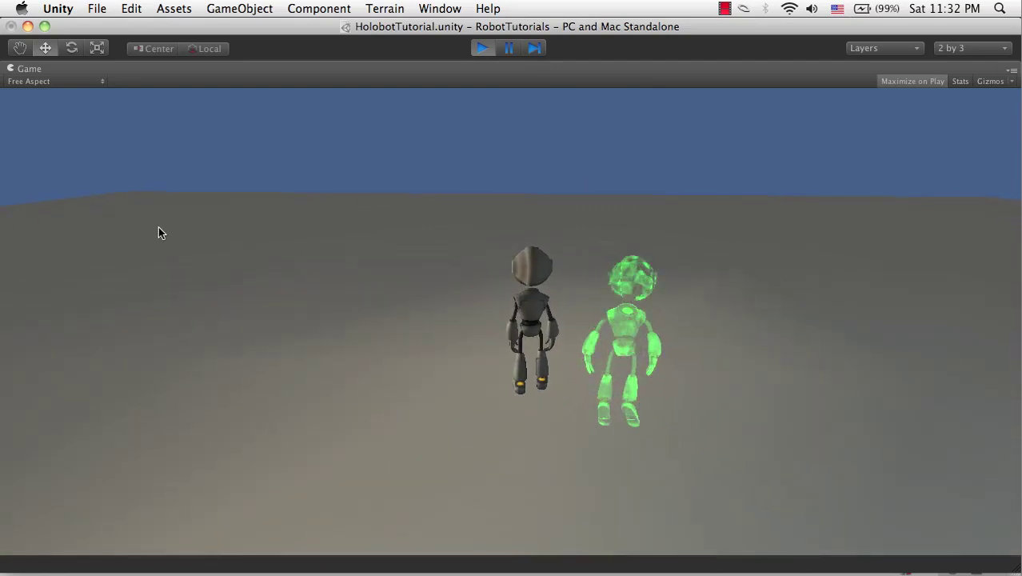
pyautogui.press('super+p')
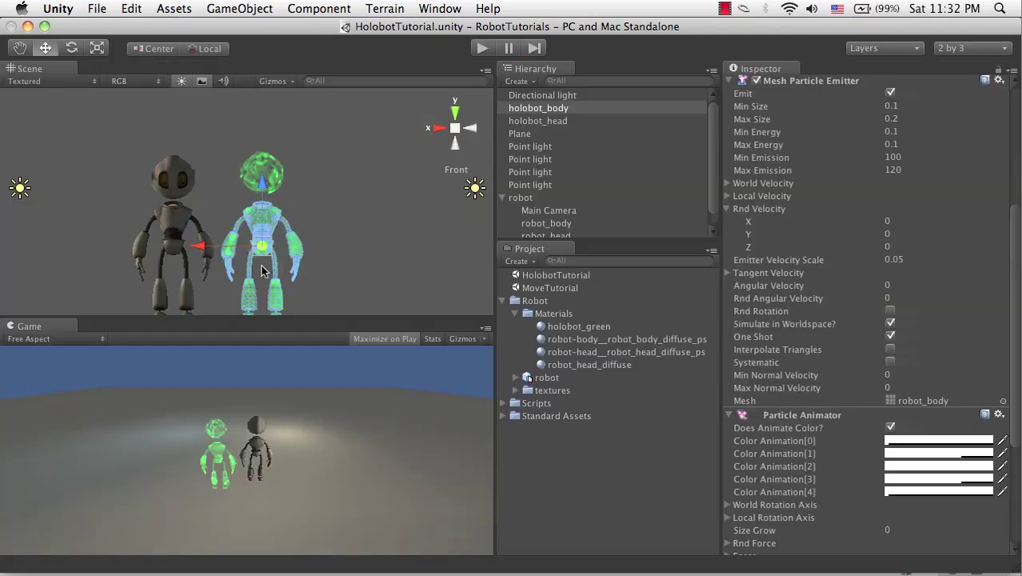
pyautogui.click(292, 191)
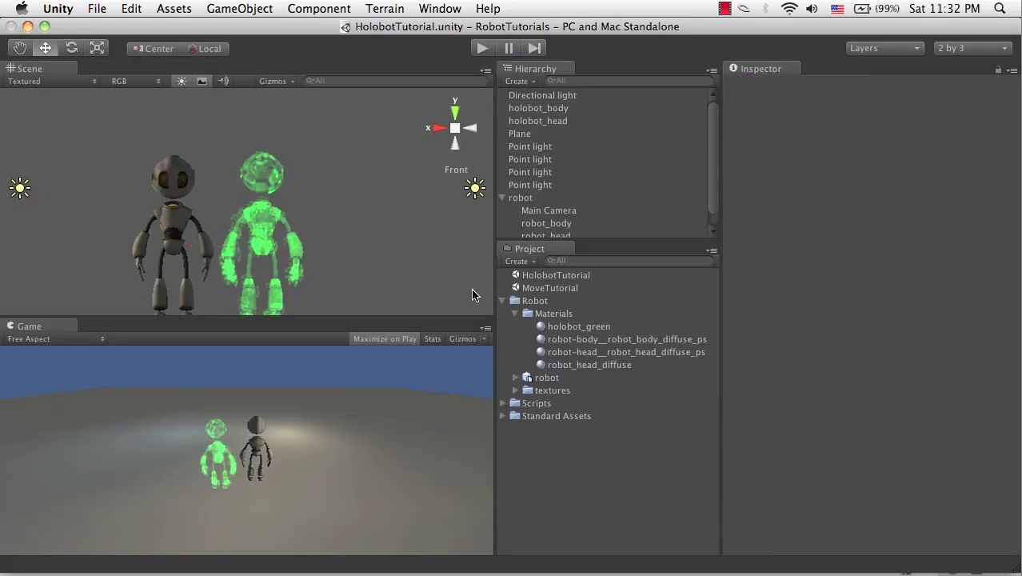
# Create a JavaScript named FlickeringScript in the Scripts folder and open it in MonoDevelop
pyautogui.click(538, 417)
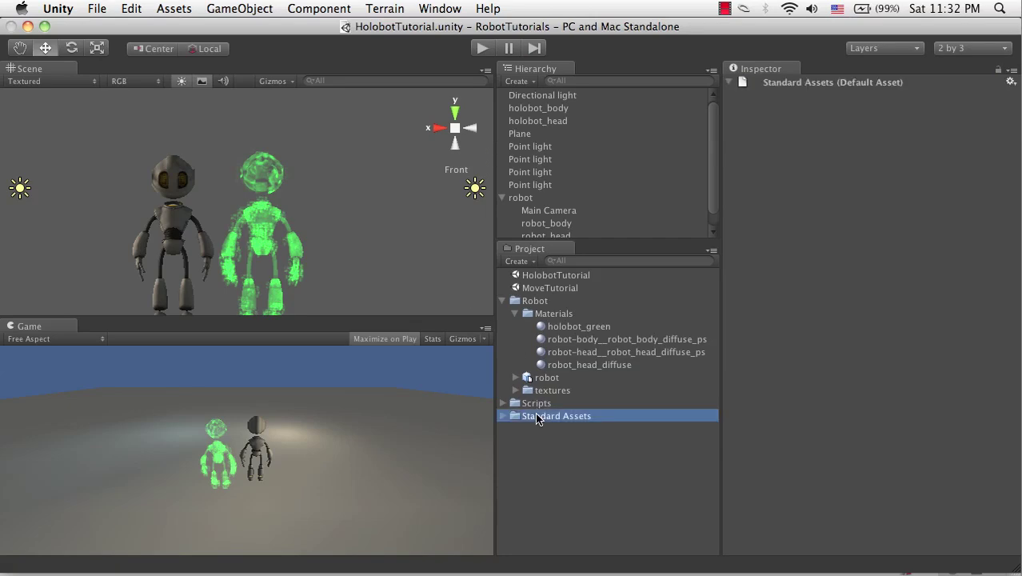
pyautogui.click(502, 403)
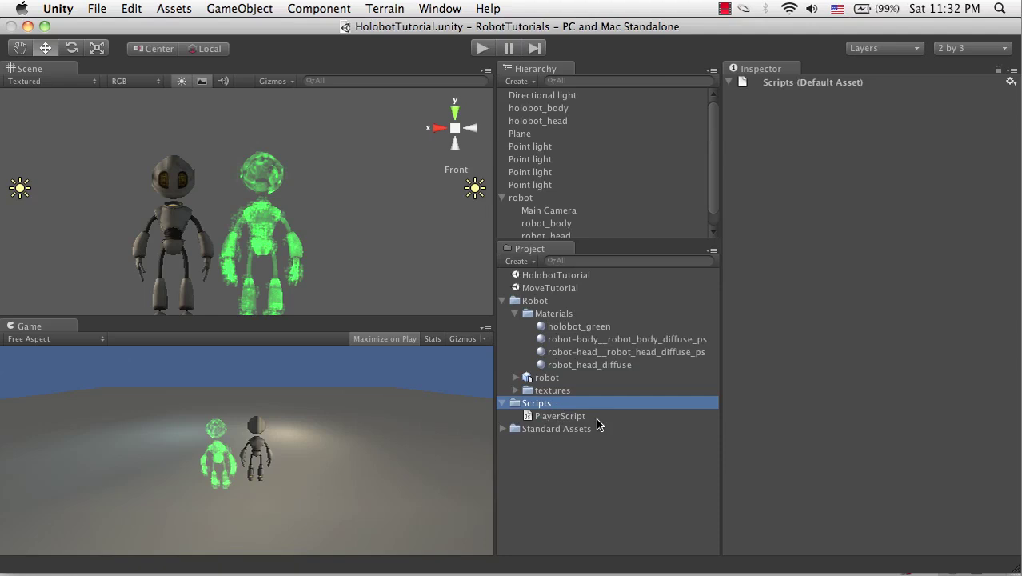
pyautogui.click(522, 262)
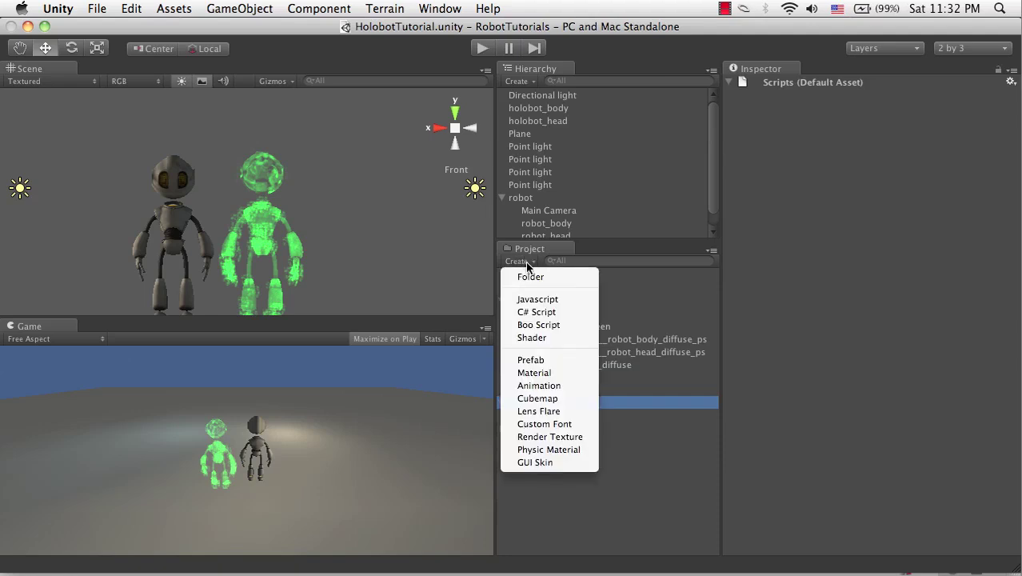
pyautogui.click(530, 303)
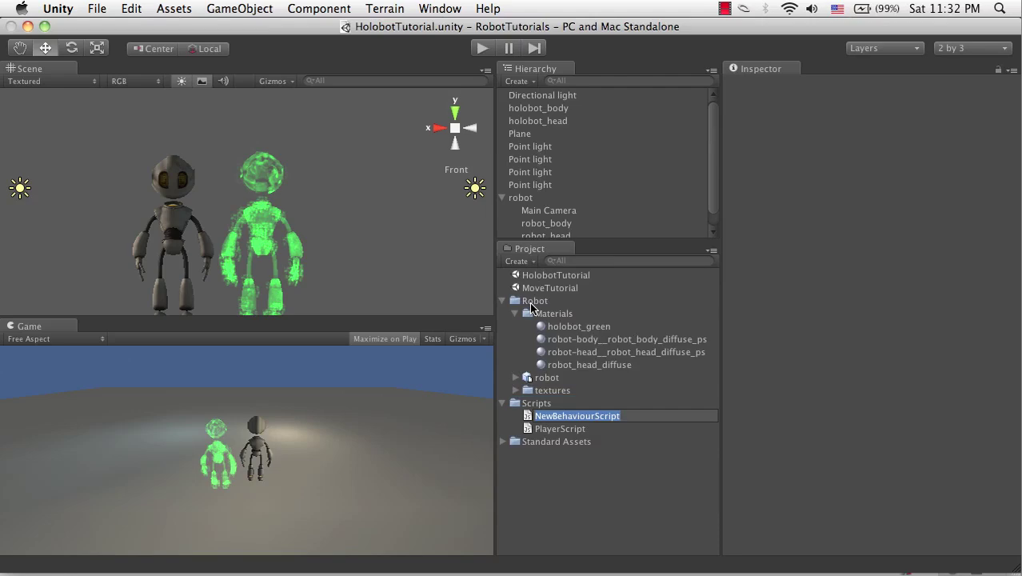
pyautogui.write('FlickeringScript')
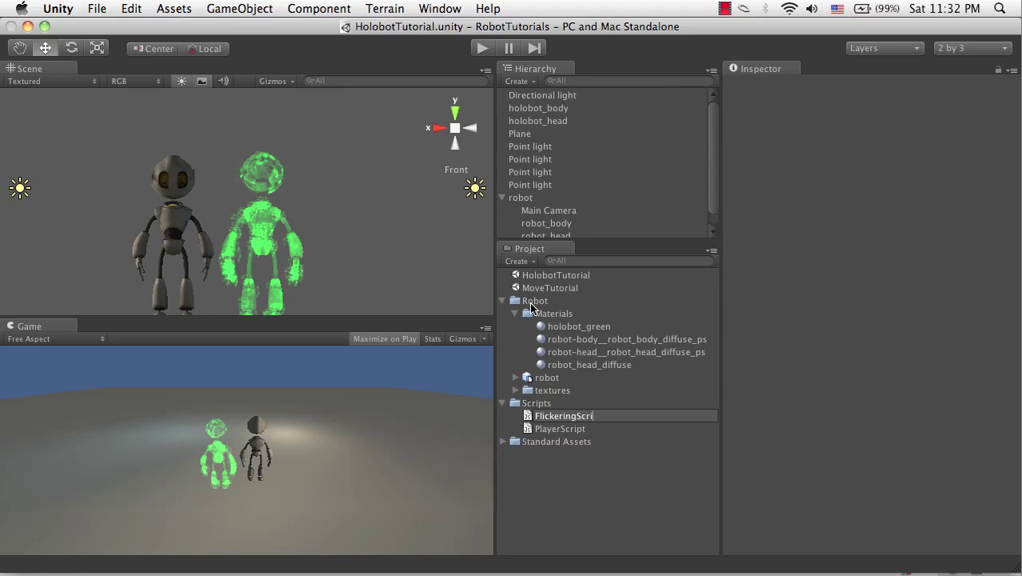
pyautogui.click(587, 417)
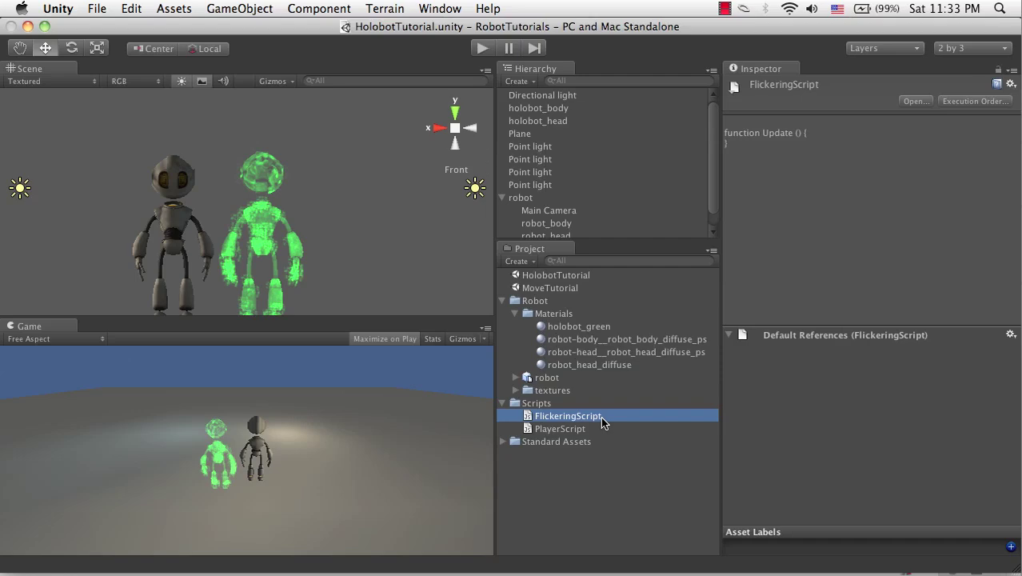
pyautogui.click(912, 102)
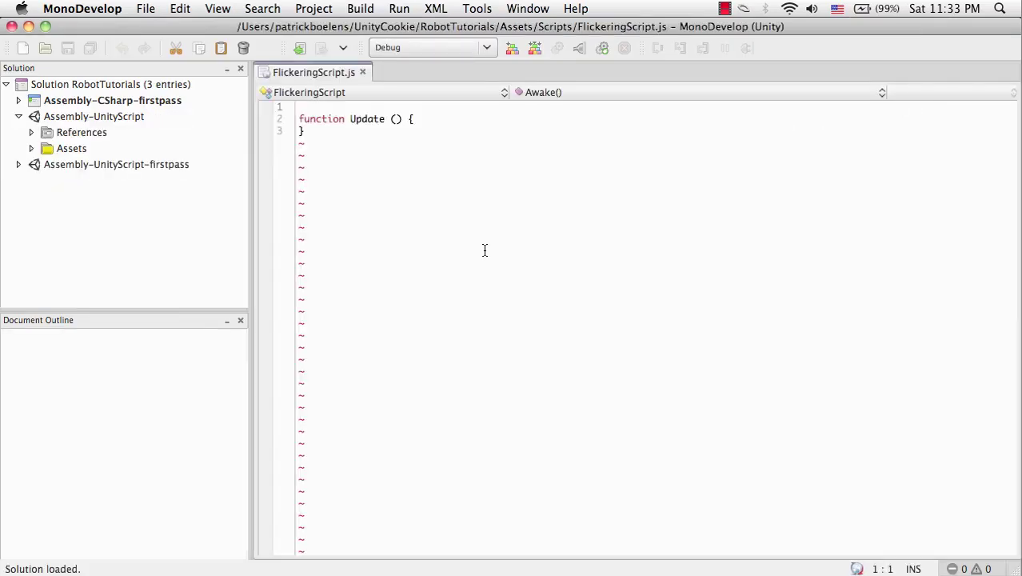
# Select all of FlickeringScript's default code, then switch back to Unity
pyautogui.press('super+a')
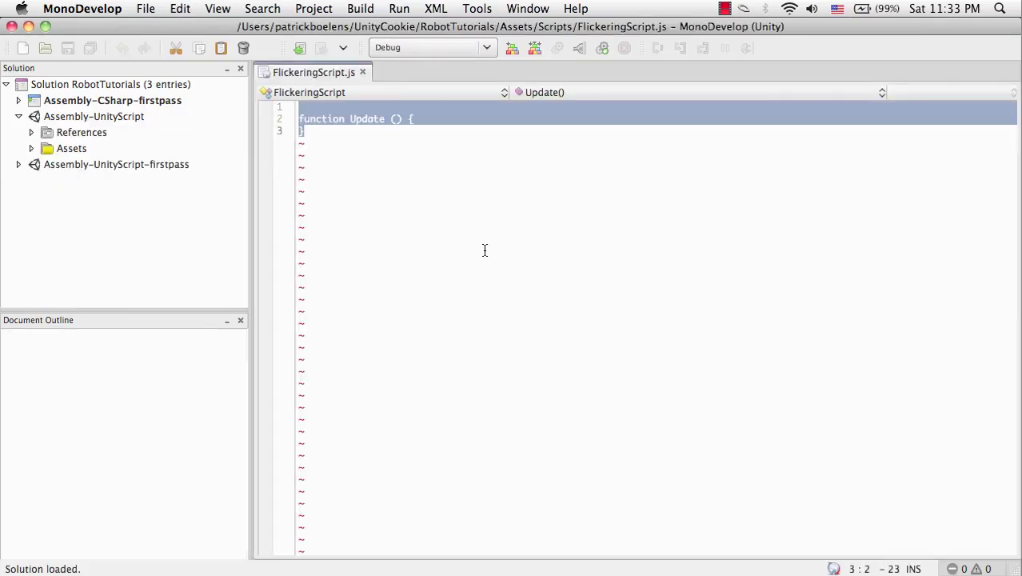
pyautogui.press('super+Tab')
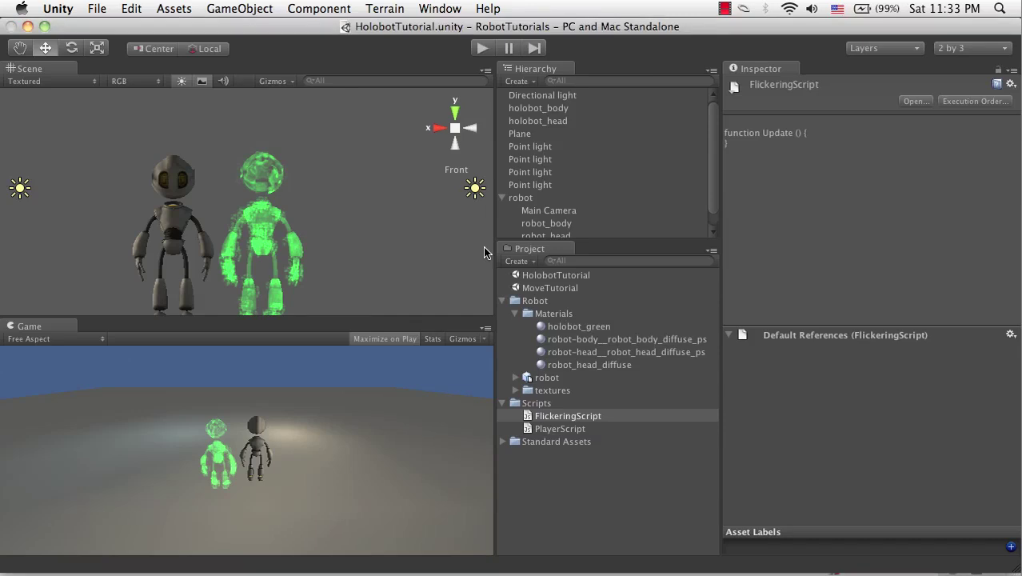
# Select holobot_head and lower the holobot_green tint colour's alpha from 128 to 112
pyautogui.click(253, 187)
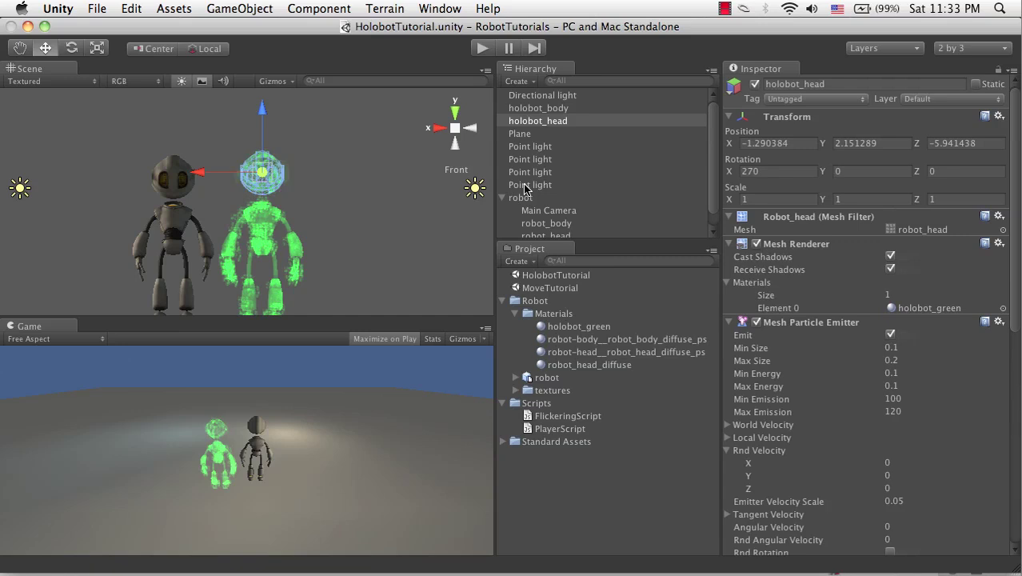
pyautogui.click(595, 330)
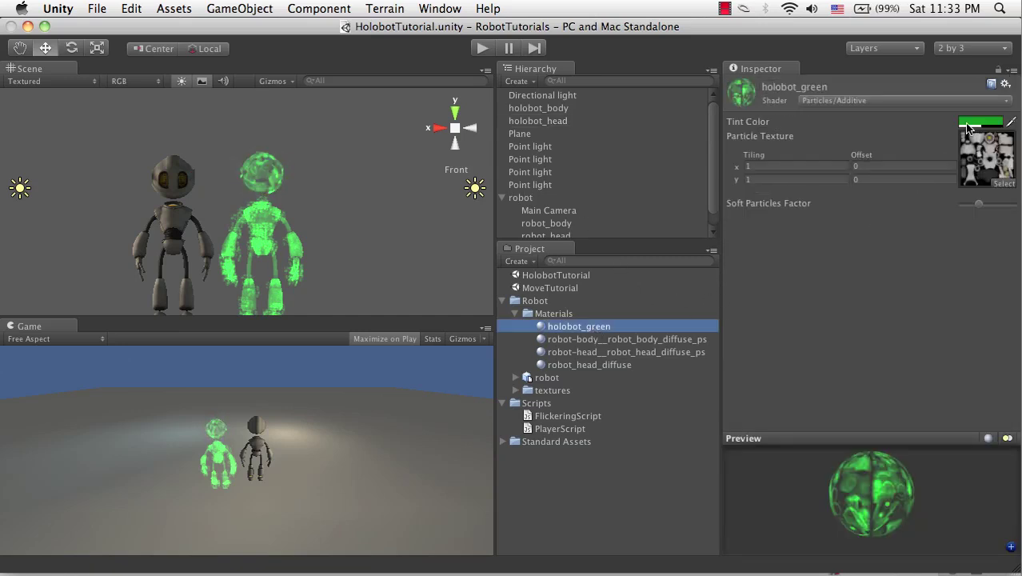
pyautogui.click(968, 123)
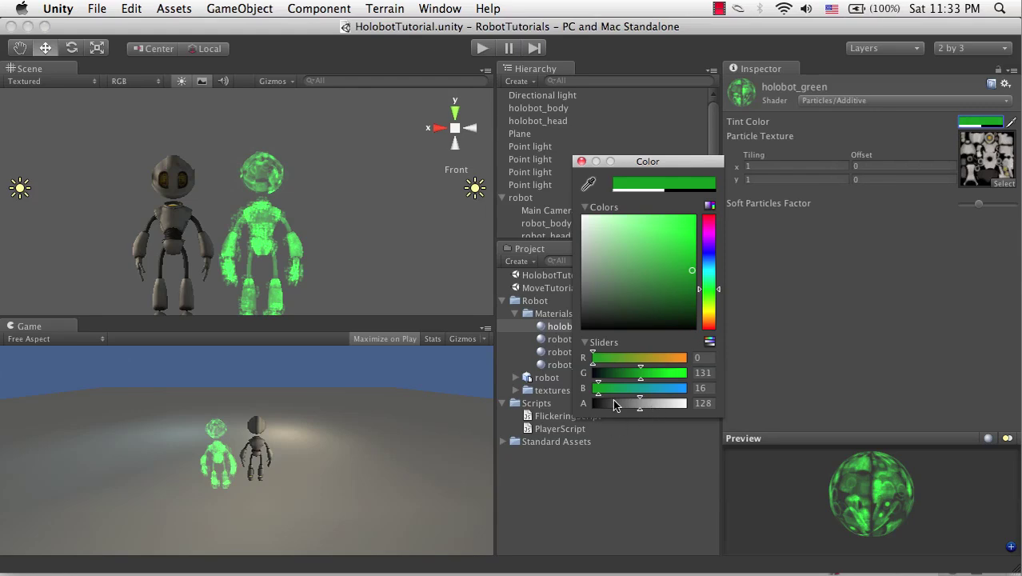
pyautogui.moveTo(640, 406)
pyautogui.mouseDown()
pyautogui.moveTo(602, 408)
pyautogui.moveTo(693, 415)
pyautogui.moveTo(636, 409)
pyautogui.mouseUp()
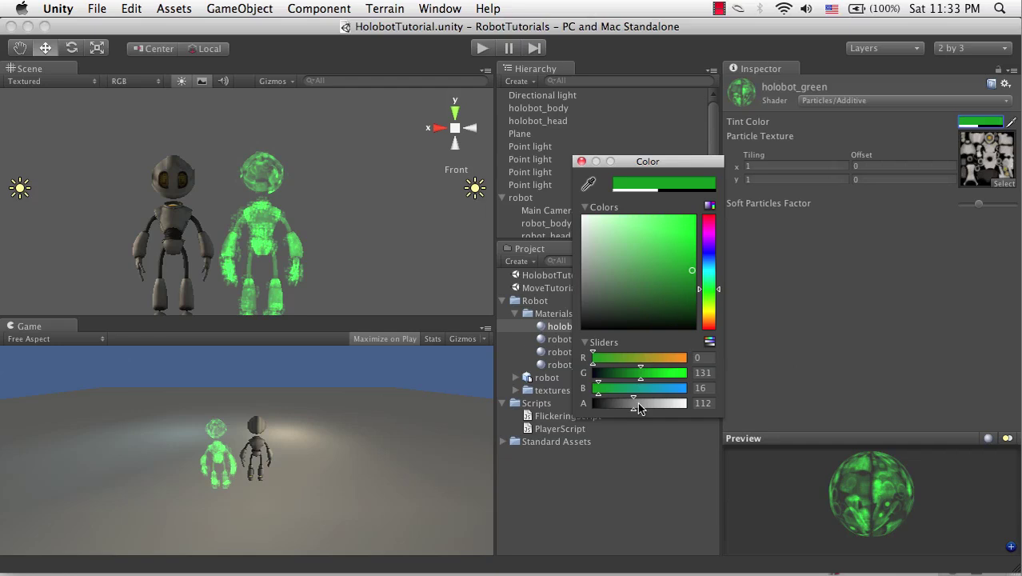
pyautogui.click(840, 370)
# Replace the Update function with var color:Color; and an opening function Start(){ line
pyautogui.press('super+Tab')
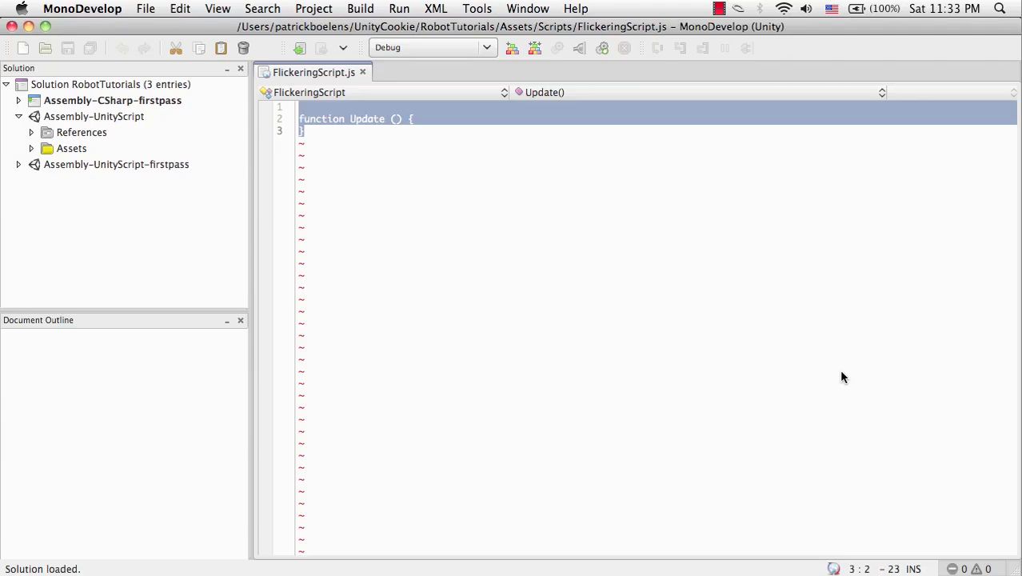
pyautogui.write('var')
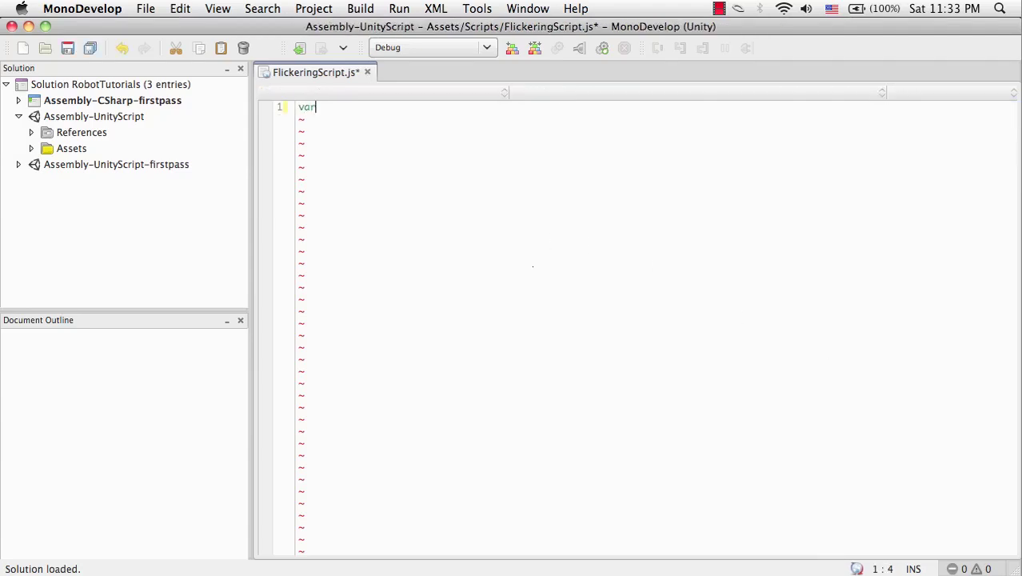
pyautogui.write(' color:')
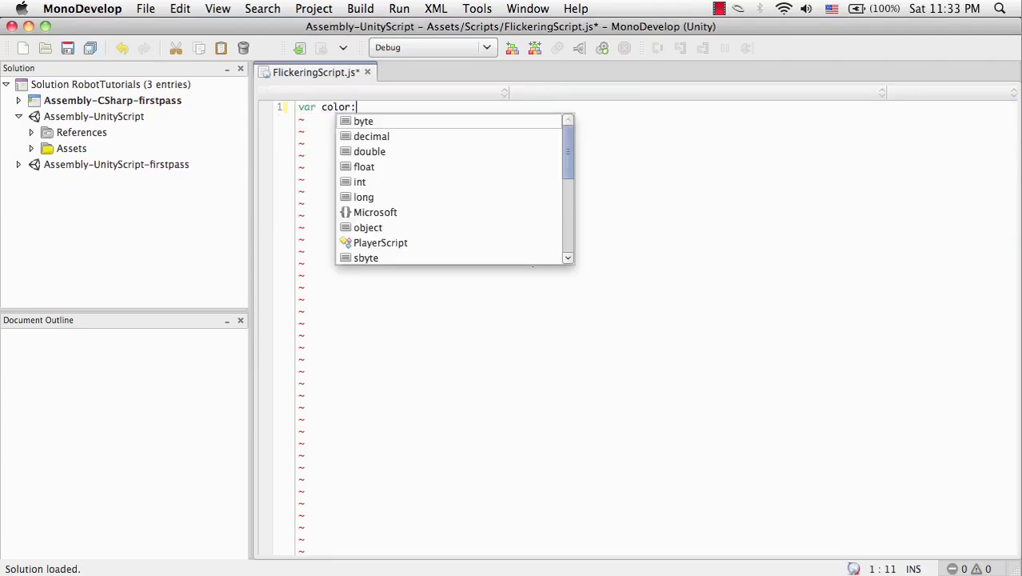
pyautogui.write('Color')
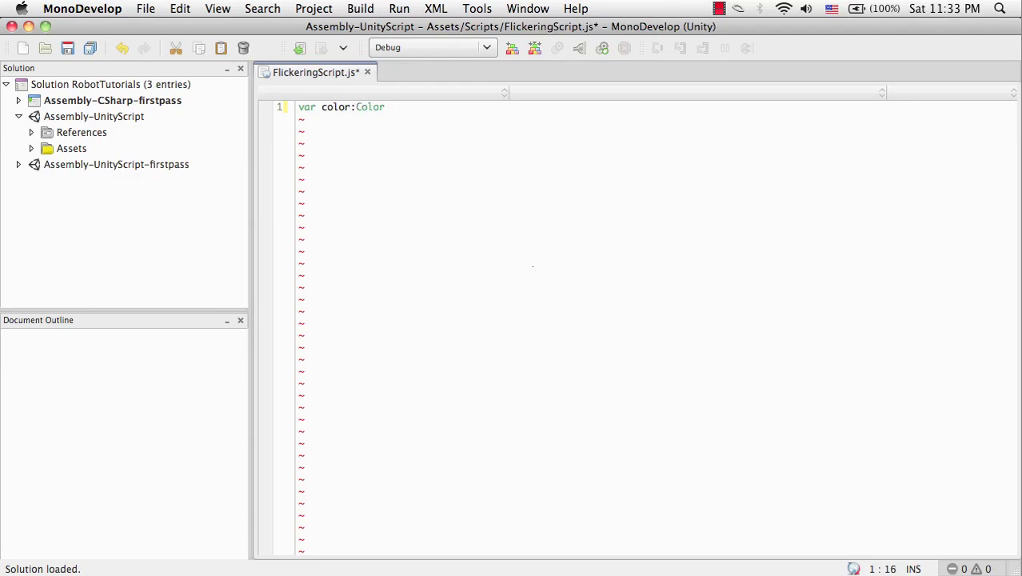
pyautogui.write(';')
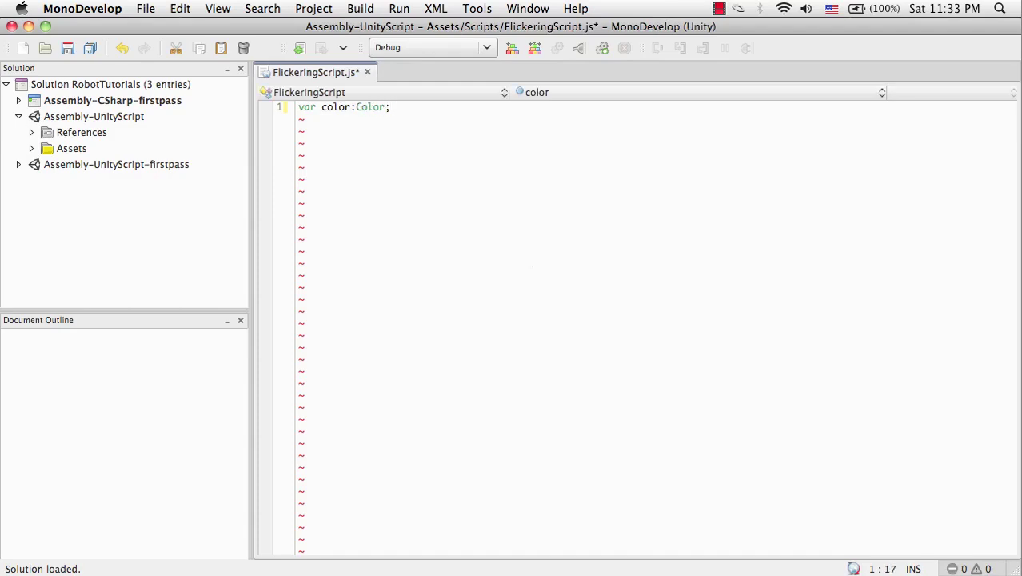
pyautogui.press('Return')
pyautogui.press('Return')
pyautogui.write('fu')
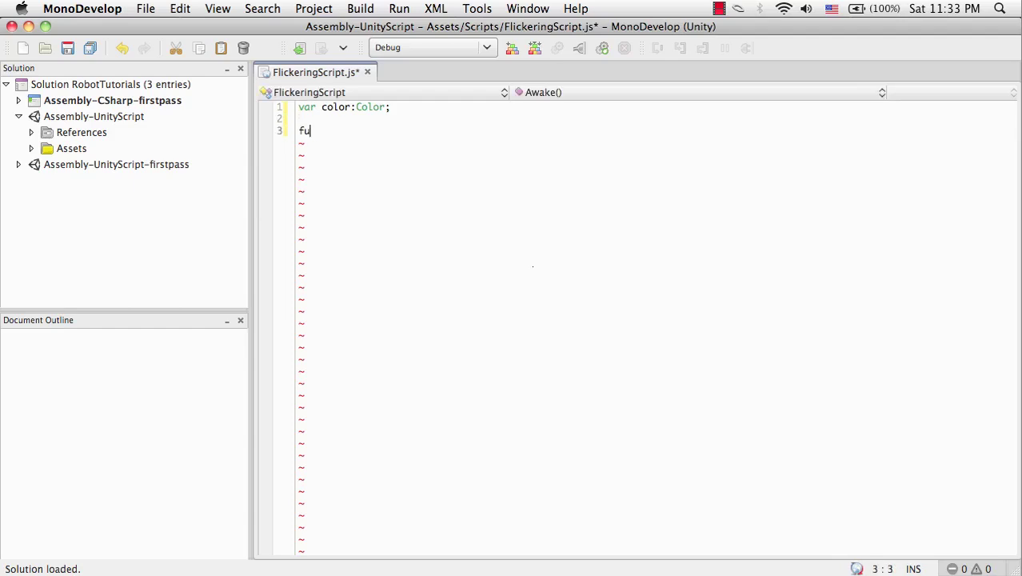
pyautogui.write('nction ')
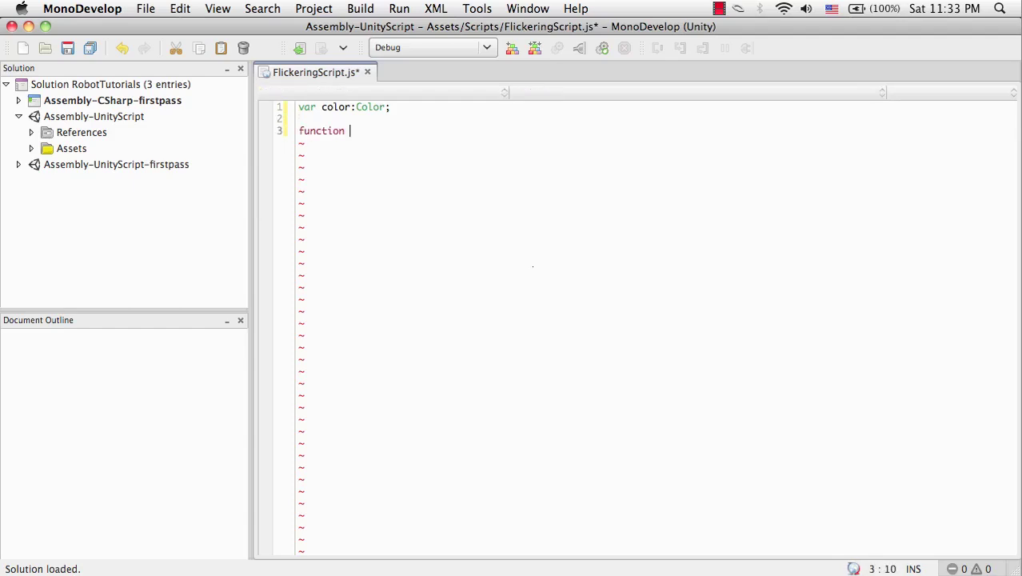
pyautogui.write('Start(){')
pyautogui.press('Return')
pyautogui.press('Return')
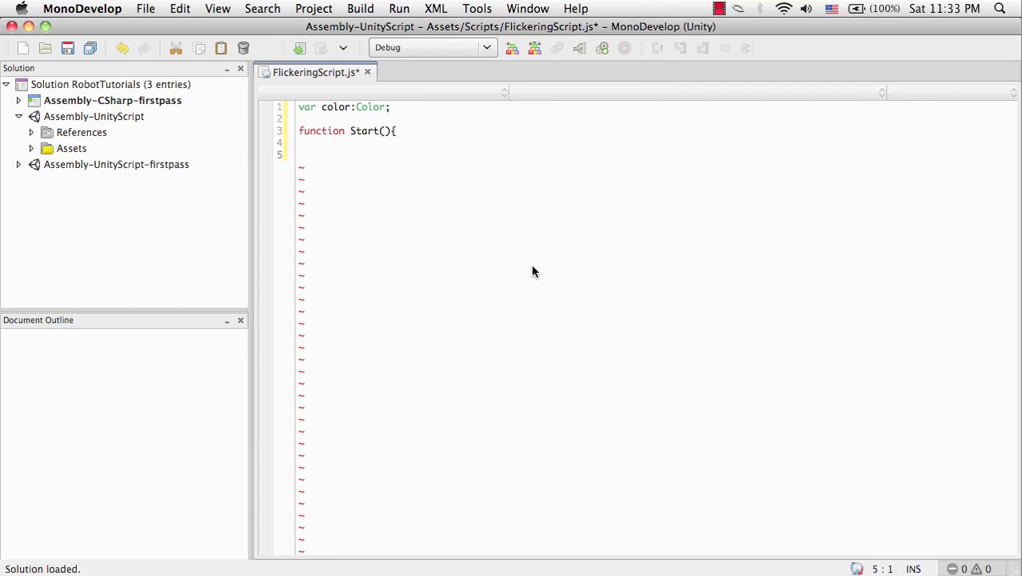
# Close the Start block and type a color = GetColor("") line inside it, fixing the material typo
pyautogui.write('}')
pyautogui.press('Up')
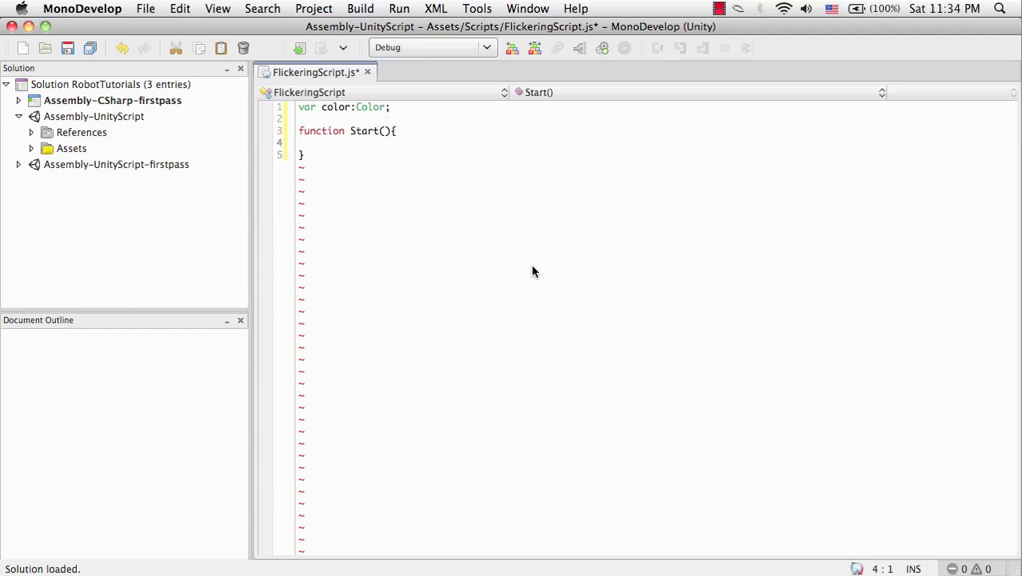
pyautogui.press('Tab')
pyautogui.write('color ')
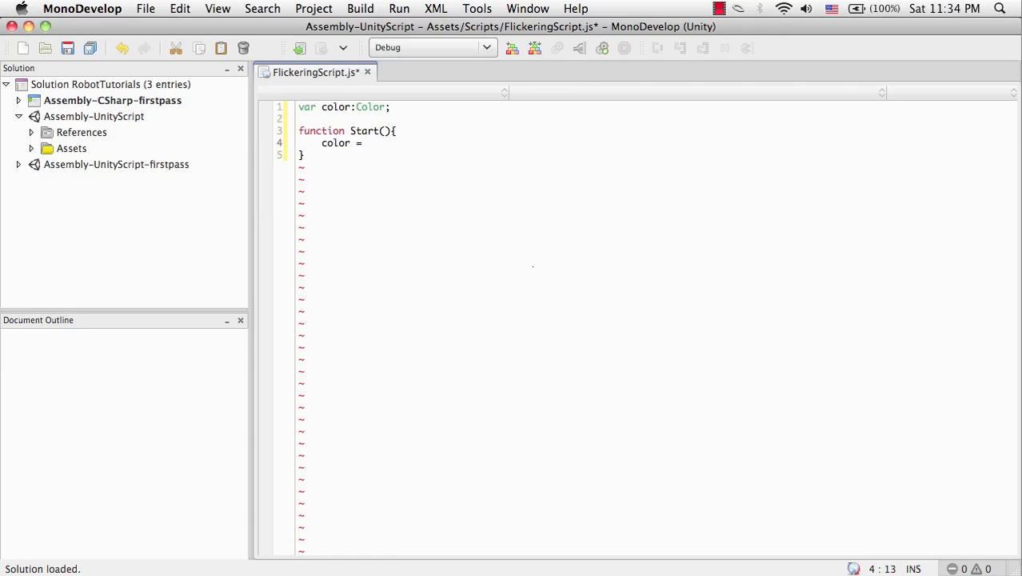
pyautogui.write('= render.mo')
pyautogui.write('rerial.G')
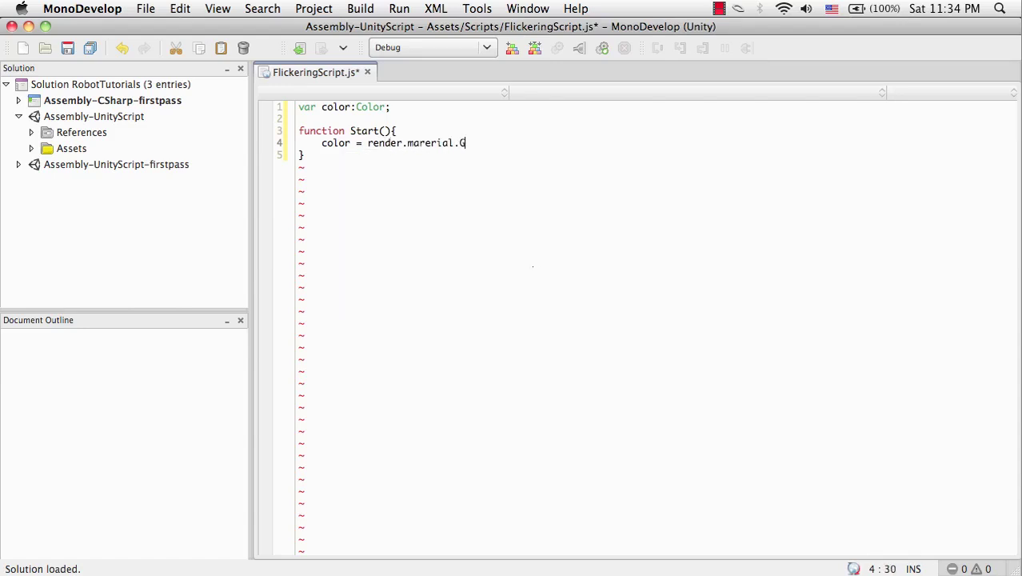
pyautogui.write('etColor();')
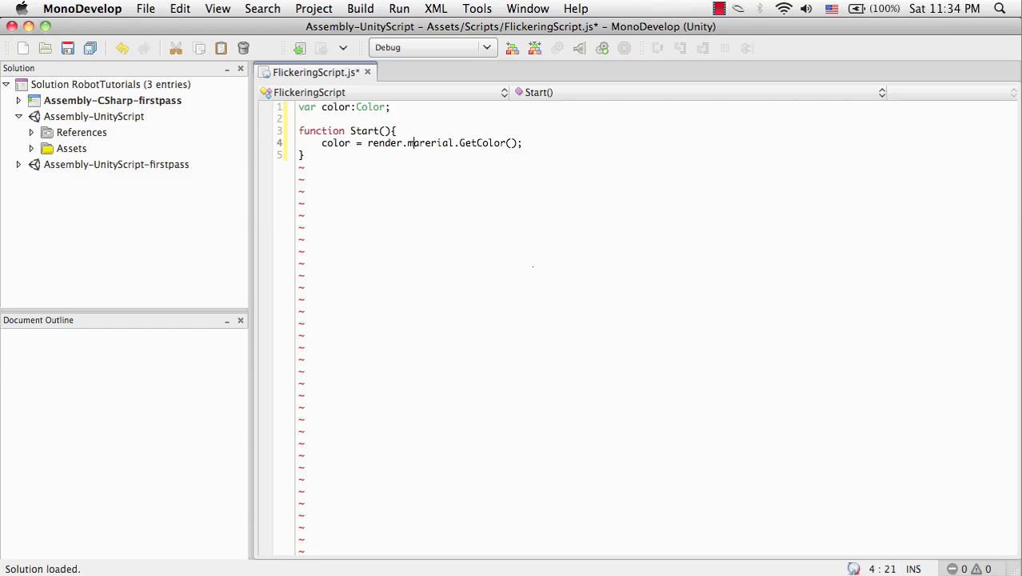
pyautogui.press('Right')
pyautogui.press('Delete')
pyautogui.write('t')
pyautogui.click(511, 143)
pyautogui.write('""')
# Correct the line to color = renderer.material.GetColor(""); using autocomplete
pyautogui.hotkey('shift', 'Left')
pyautogui.hotkey('shift', 'Left')
pyautogui.hotkey('shift', 'Left')
pyautogui.hotkey('shift', 'Left')
pyautogui.hotkey('shift', 'Left')
pyautogui.hotkey('shift', 'Left')
pyautogui.hotkey('shift', 'Left')
pyautogui.hotkey('shift', 'Left')
pyautogui.hotkey('shift', 'Left')
pyautogui.hotkey('shift', 'Left')
pyautogui.hotkey('shift', 'Left')
pyautogui.hotkey('shift', 'Left')
pyautogui.hotkey('shift', 'Left')
pyautogui.hotkey('shift', 'Left')
pyautogui.hotkey('shift', 'Left')
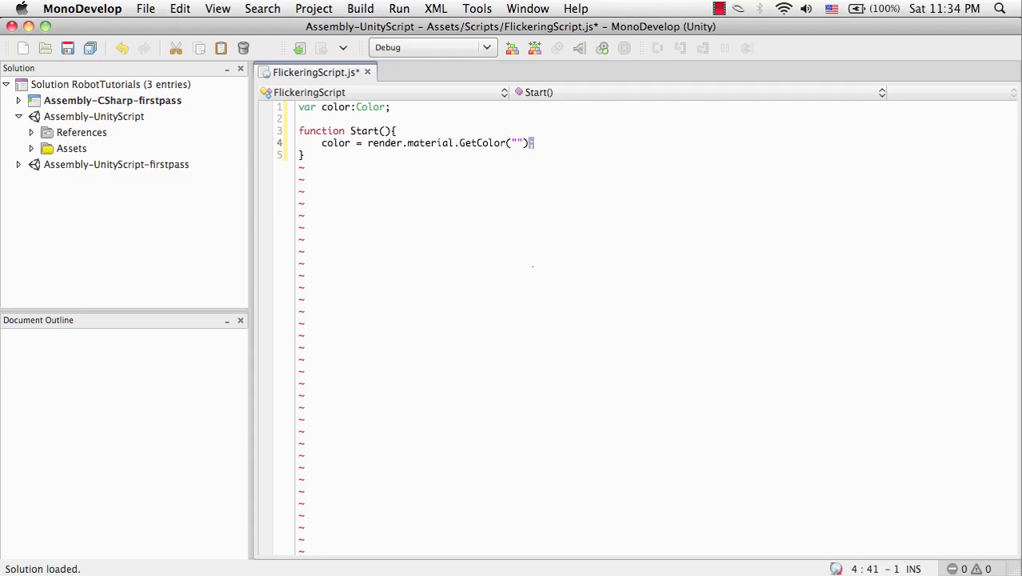
pyautogui.hotkey('shift', 'Right')
pyautogui.write('.G')
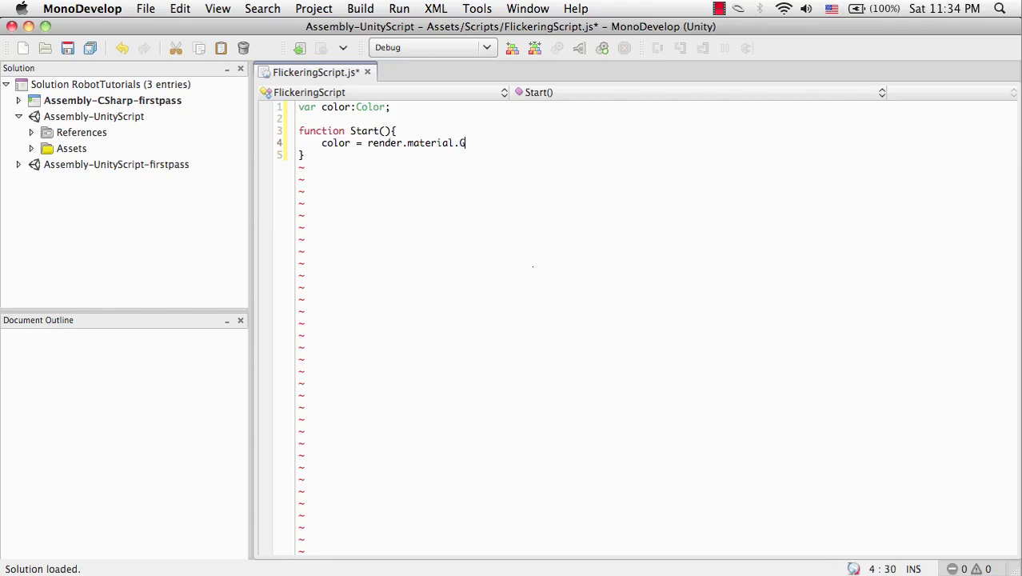
pyautogui.write('etCol')
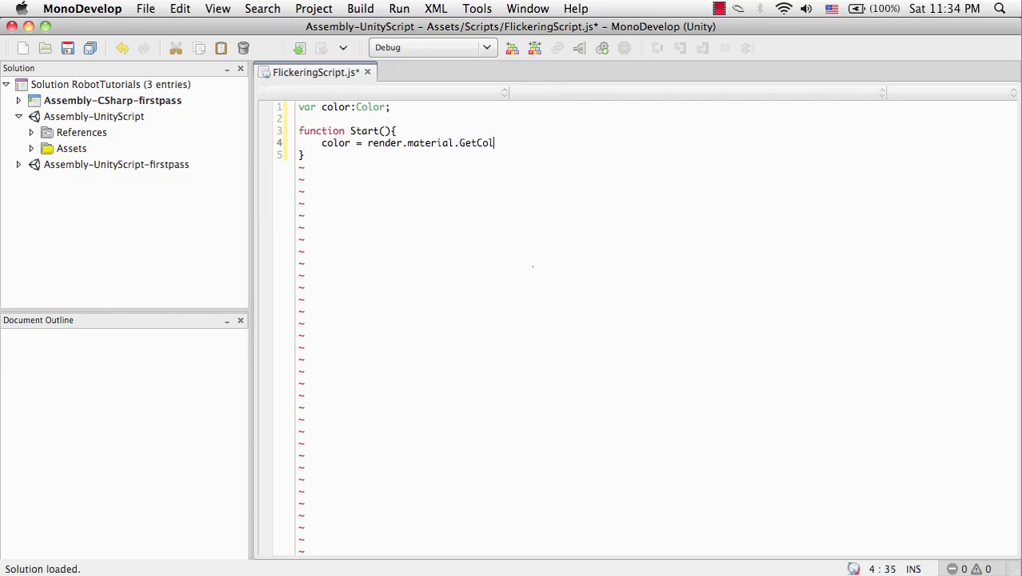
pyautogui.write('or();')
pyautogui.press('Left')
pyautogui.press('Left')
pyautogui.press('Left')
pyautogui.press('Left')
pyautogui.press('Left')
pyautogui.press('Left')
pyautogui.press('Left')
pyautogui.press('Left')
pyautogui.press('Left')
pyautogui.press('Left')
pyautogui.press('Left')
pyautogui.press('Left')
pyautogui.press('Left')
pyautogui.press('Left')
pyautogui.press('Left')
pyautogui.press('Left')
pyautogui.press('Left')
pyautogui.press('Left')
pyautogui.press('Left')
pyautogui.press('Left')
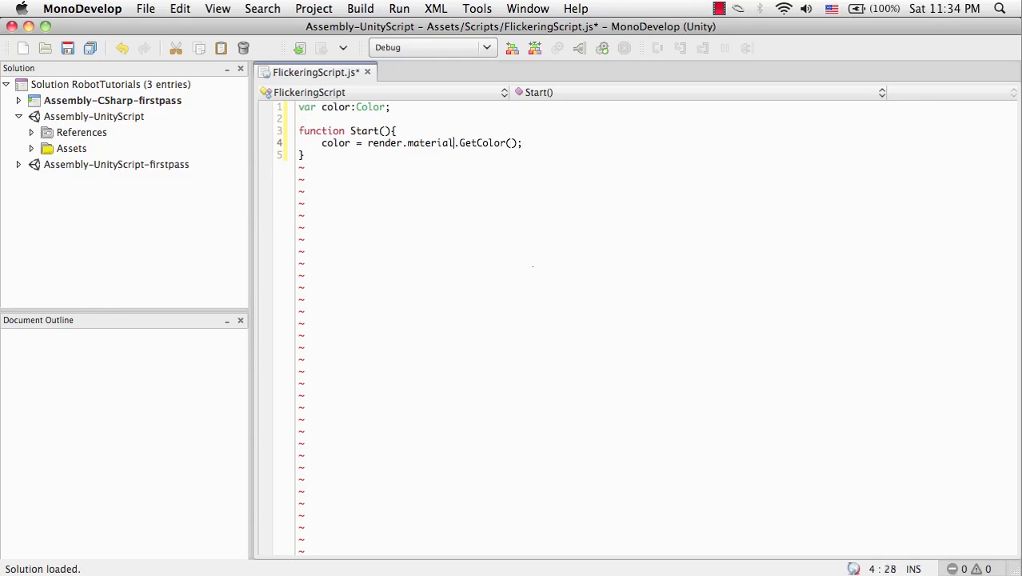
pyautogui.press('Right')
pyautogui.write('er')
pyautogui.press('End')
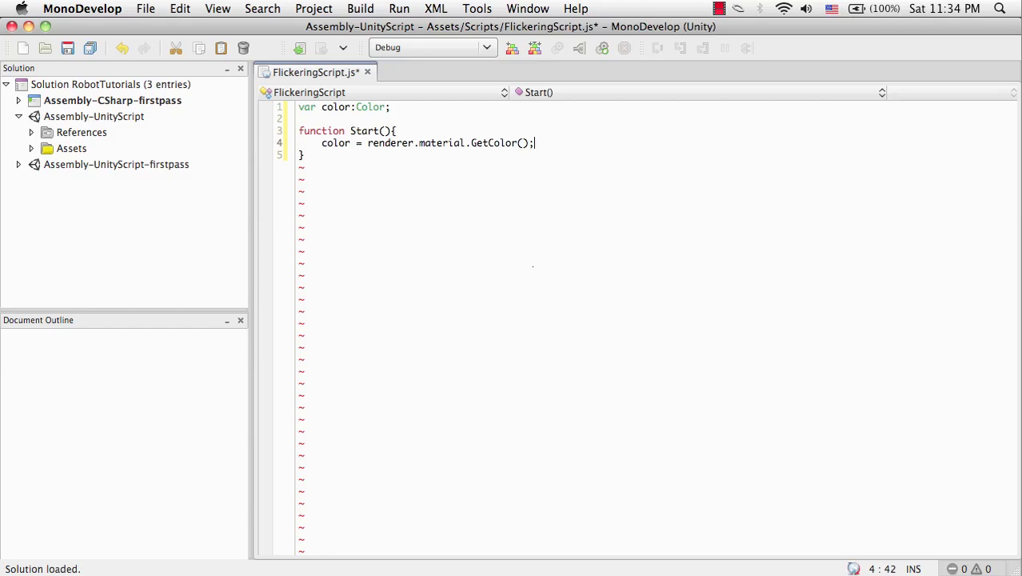
pyautogui.hotkey('shift', 'Left')
pyautogui.hotkey('shift', 'Left')
pyautogui.hotkey('shift', 'Left')
pyautogui.hotkey('shift', 'Left')
pyautogui.hotkey('shift', 'Left')
pyautogui.hotkey('shift', 'Left')
pyautogui.hotkey('shift', 'Left')
pyautogui.hotkey('shift', 'Left')
pyautogui.hotkey('shift', 'Left')
pyautogui.hotkey('shift', 'Left')
pyautogui.hotkey('shift', 'Left')
pyautogui.hotkey('shift', 'Left')
pyautogui.write('.')
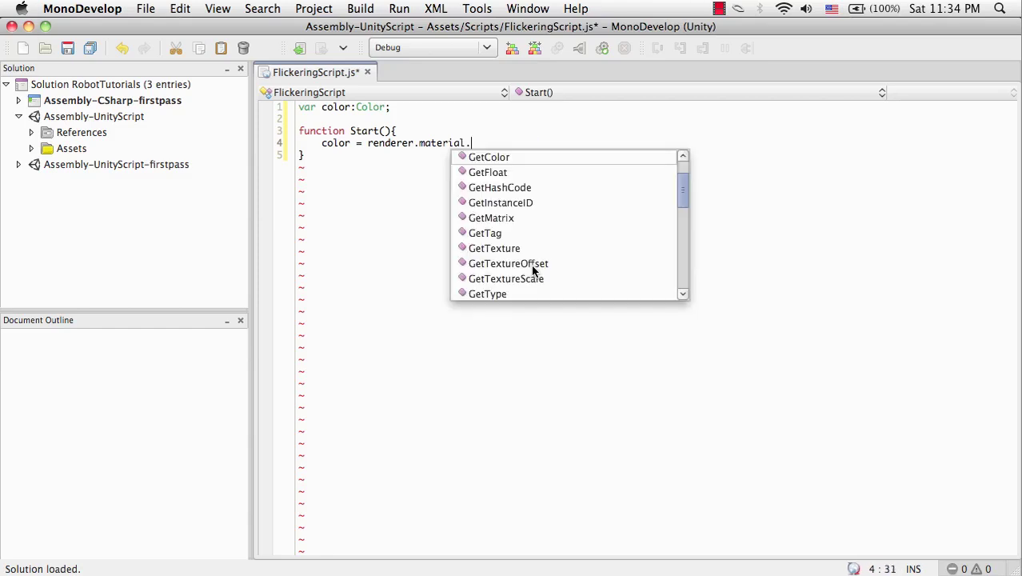
pyautogui.press('Return')
pyautogui.write('(')
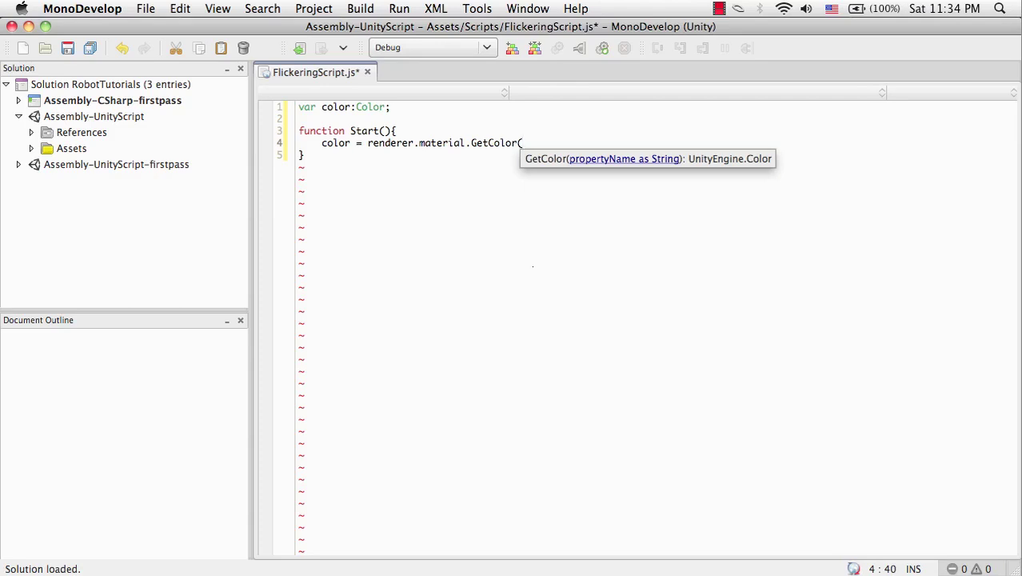
pyautogui.write('"");')
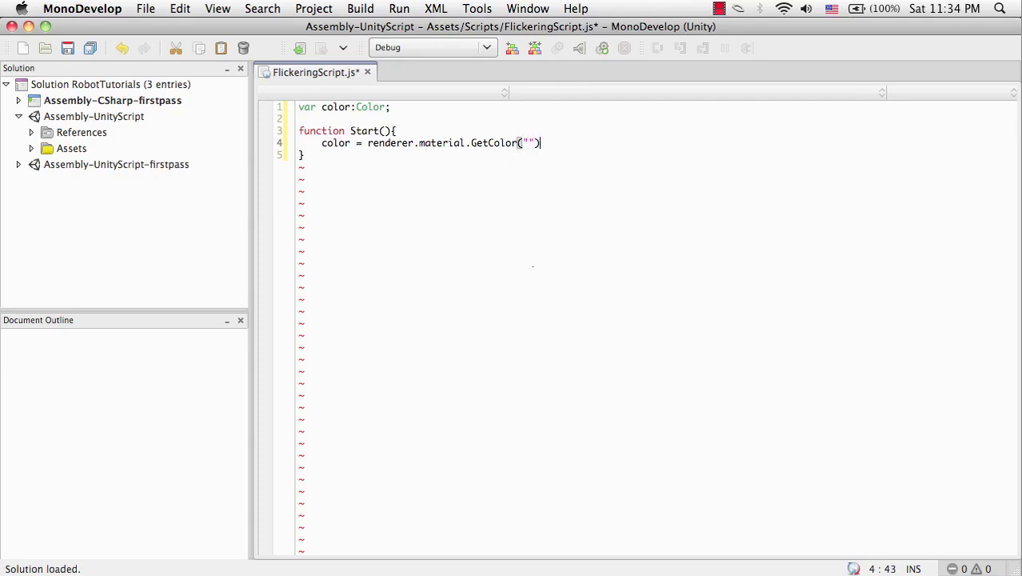
pyautogui.press('Left')
pyautogui.press('Left')
pyautogui.press('Left')
pyautogui.press('super+Tab')
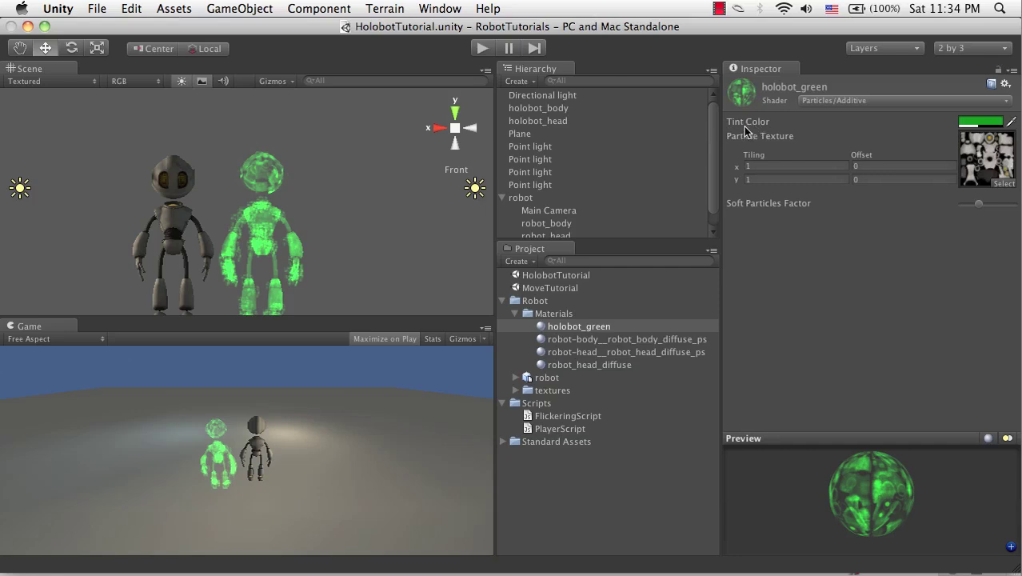
# Read "_TintColor" in GetColor, add Debug.Log(color); below, and save the script
pyautogui.press('super+Tab')
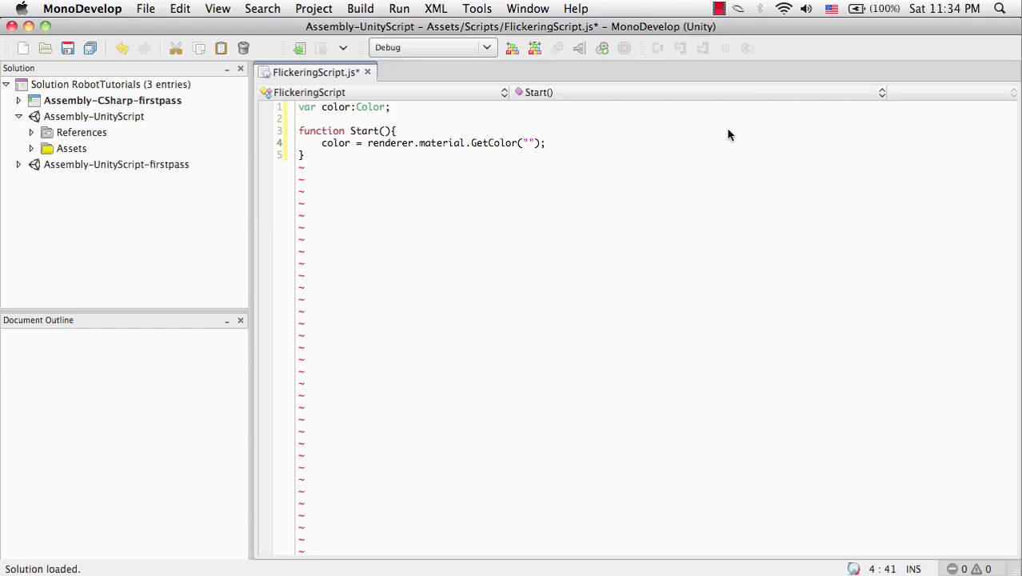
pyautogui.write('_TintColo')
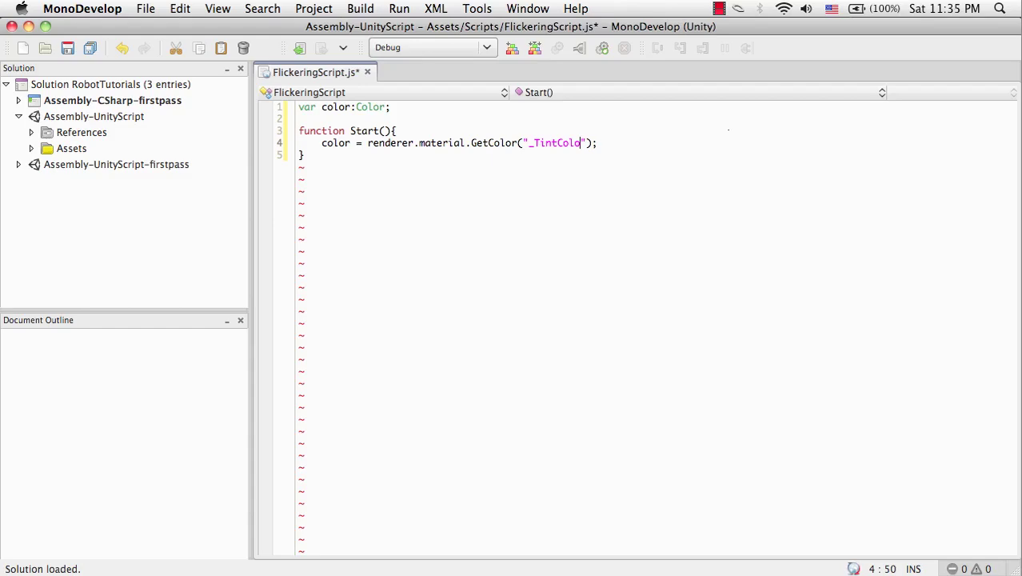
pyautogui.write('r')
pyautogui.press('End')
pyautogui.press('Return')
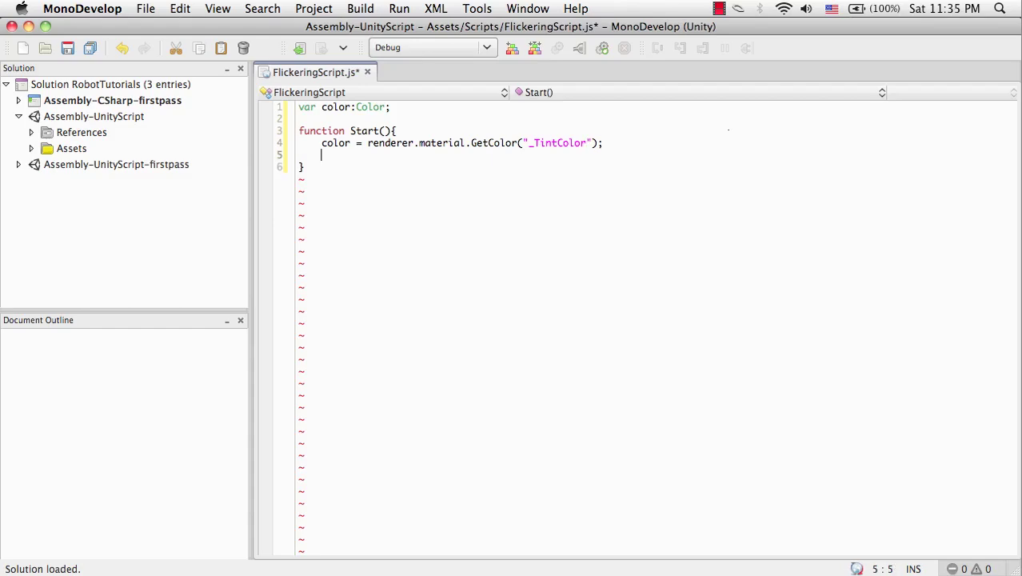
pyautogui.write('Deb')
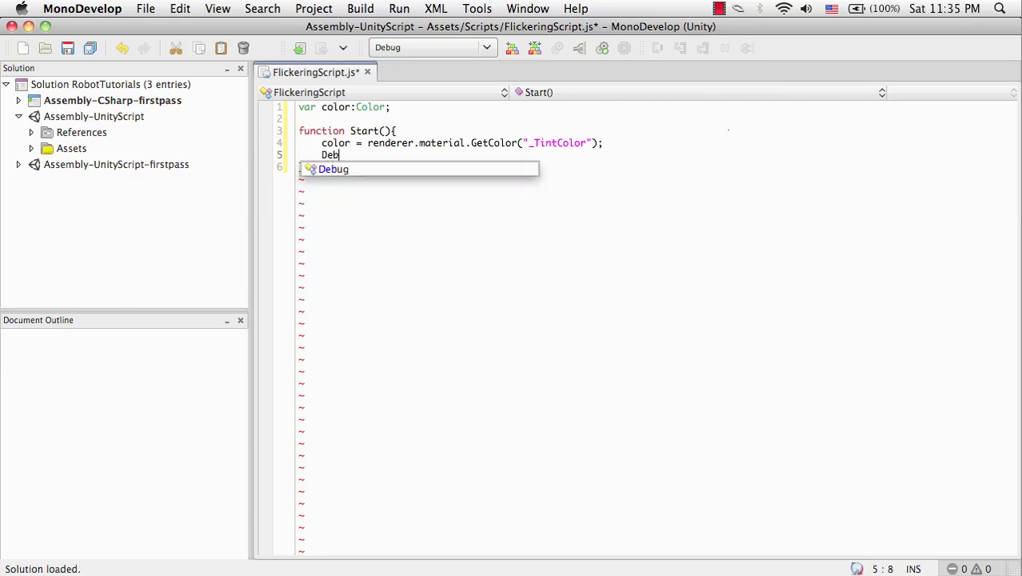
pyautogui.write('ug.Lo')
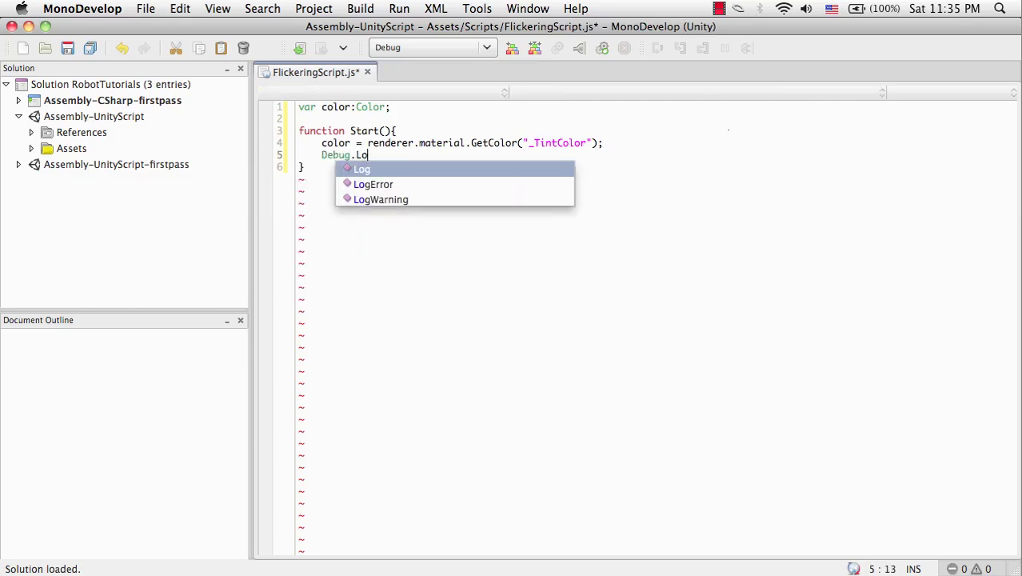
pyautogui.write('g(color);')
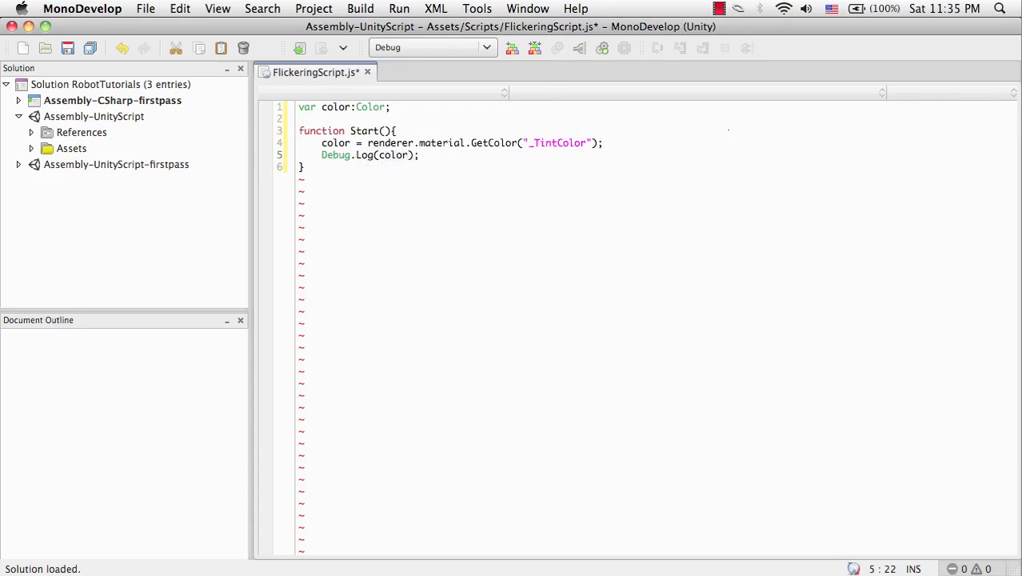
pyautogui.press('super+s')
pyautogui.press('super+Tab')
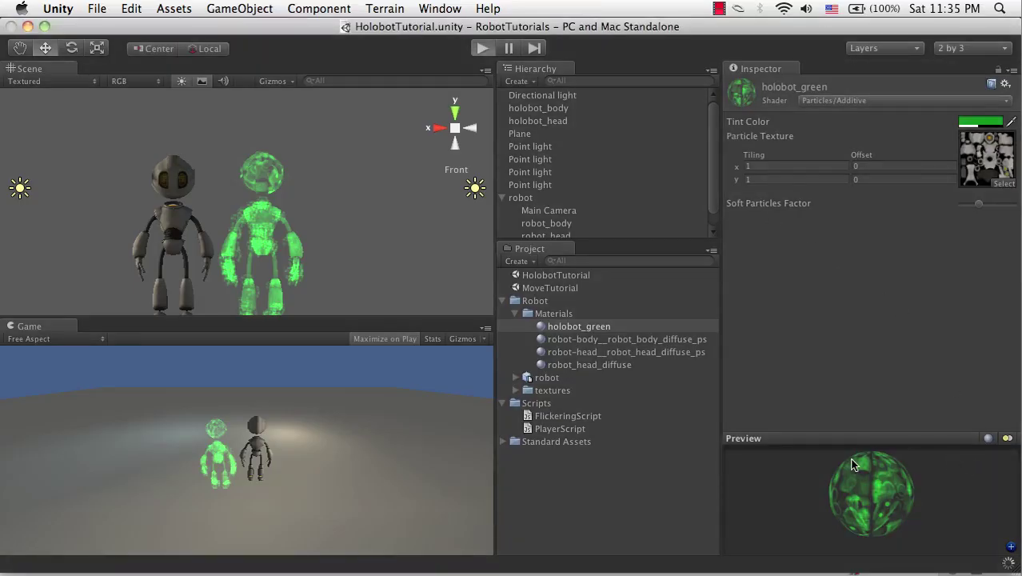
# Do a quick test play, then attach FlickeringScript to the green hologram robot
pyautogui.press('super+p')
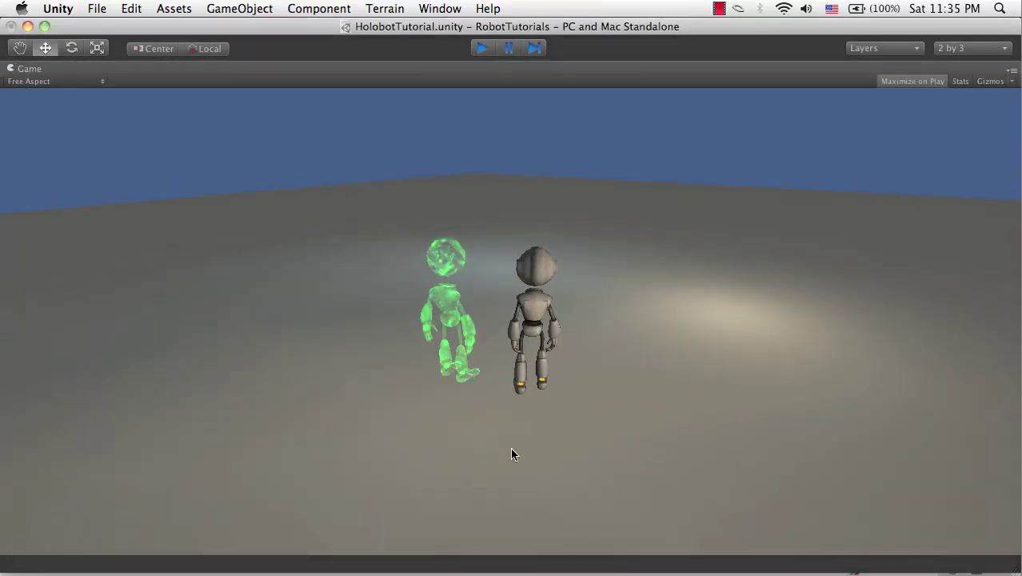
pyautogui.press('super+p')
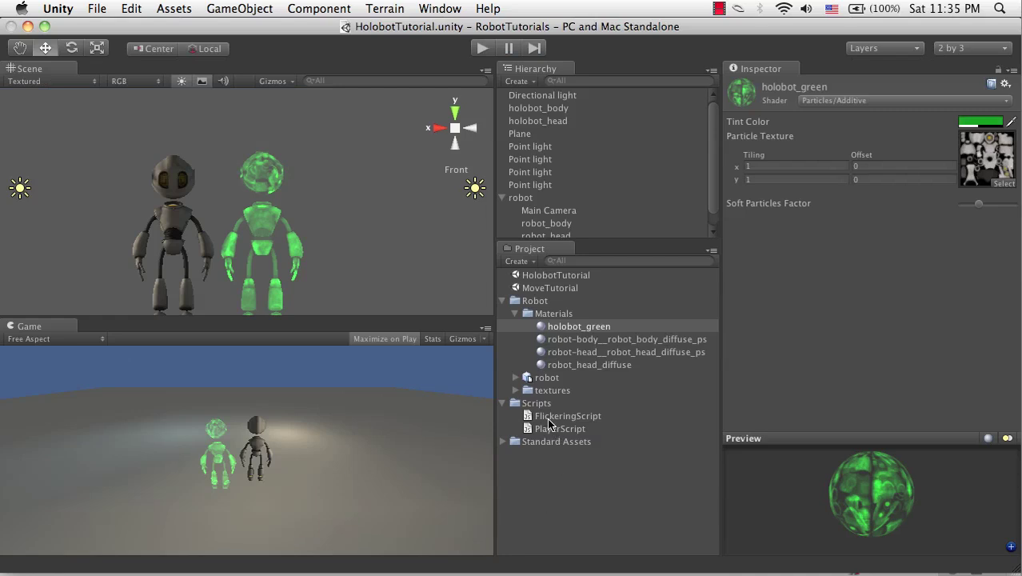
pyautogui.moveTo(553, 416); pyautogui.dragTo(254, 192)
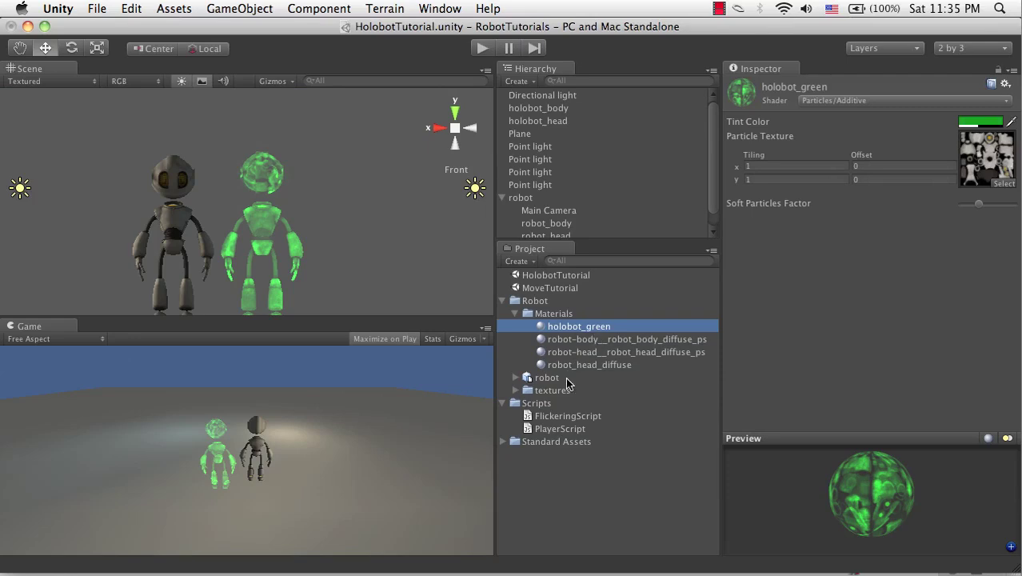
pyautogui.moveTo(564, 417); pyautogui.dragTo(265, 238)
# Play the scene, view the logged RGBA tint in the Console, and open the logging line
pyautogui.press('super+p')
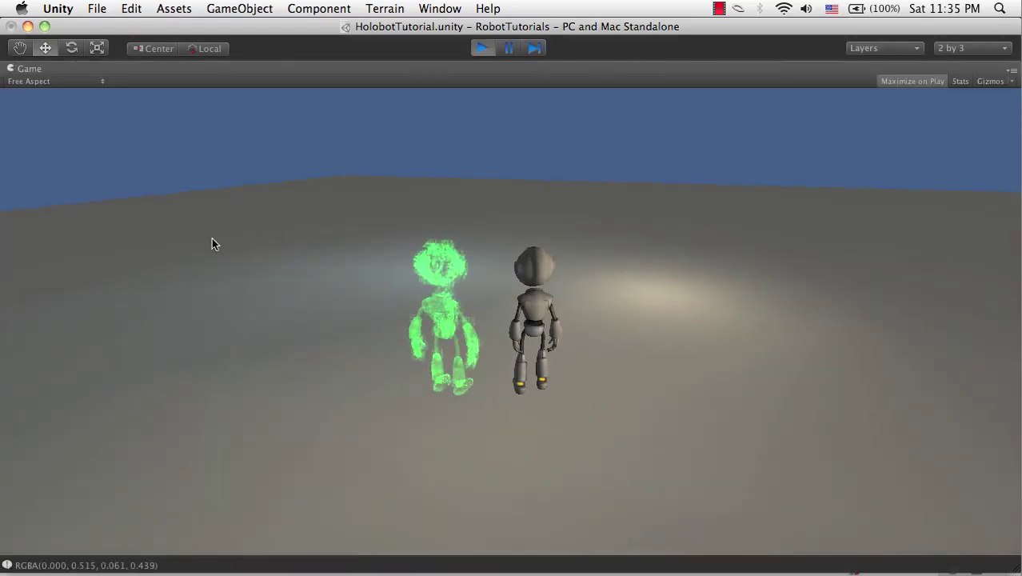
pyautogui.press('super+shift+c')
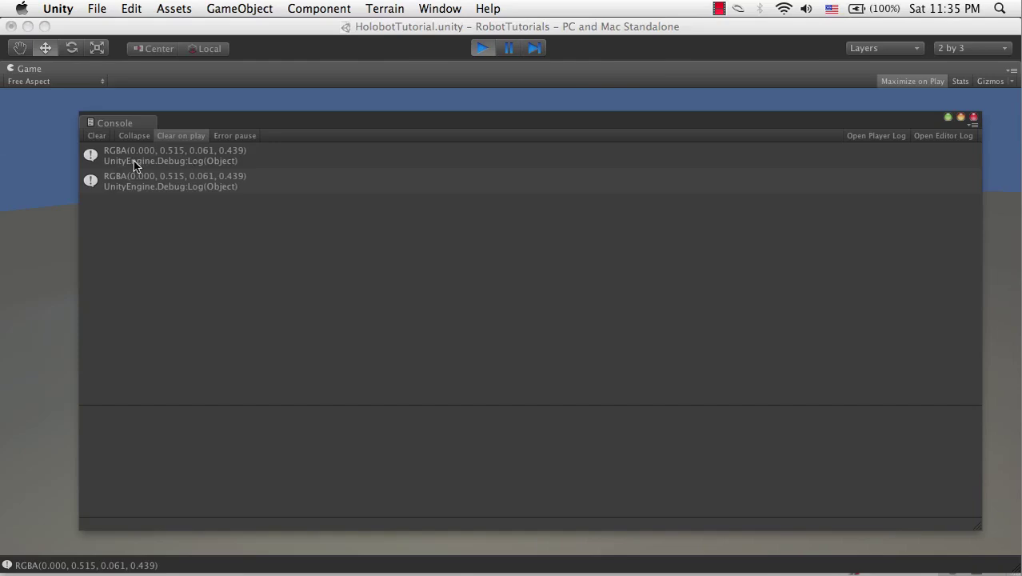
pyautogui.doubleClick(226, 158)
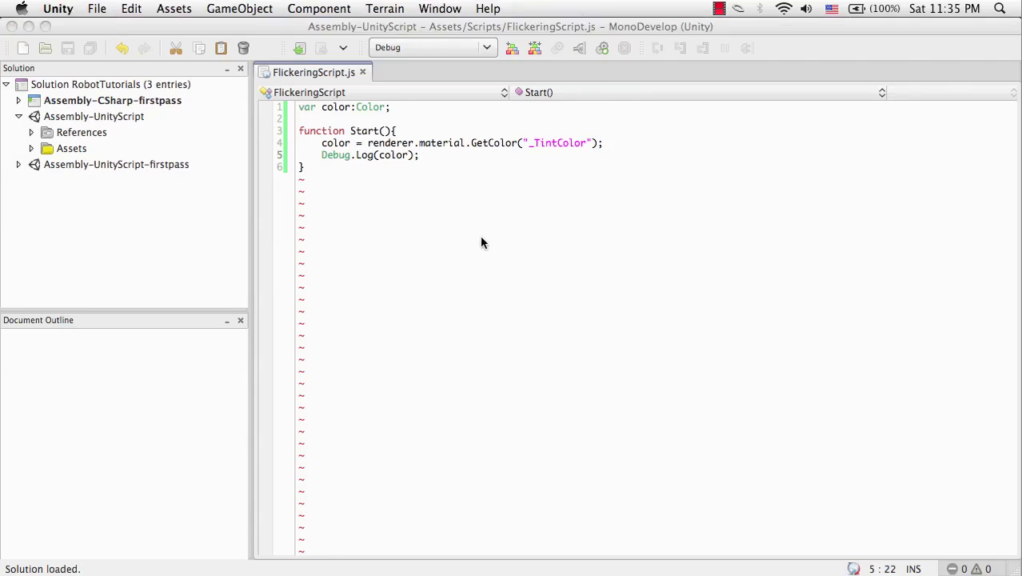
# Add an empty WaitForColor function below Start
pyautogui.click(427, 186)
pyautogui.press('Return')
pyautogui.press('Return')
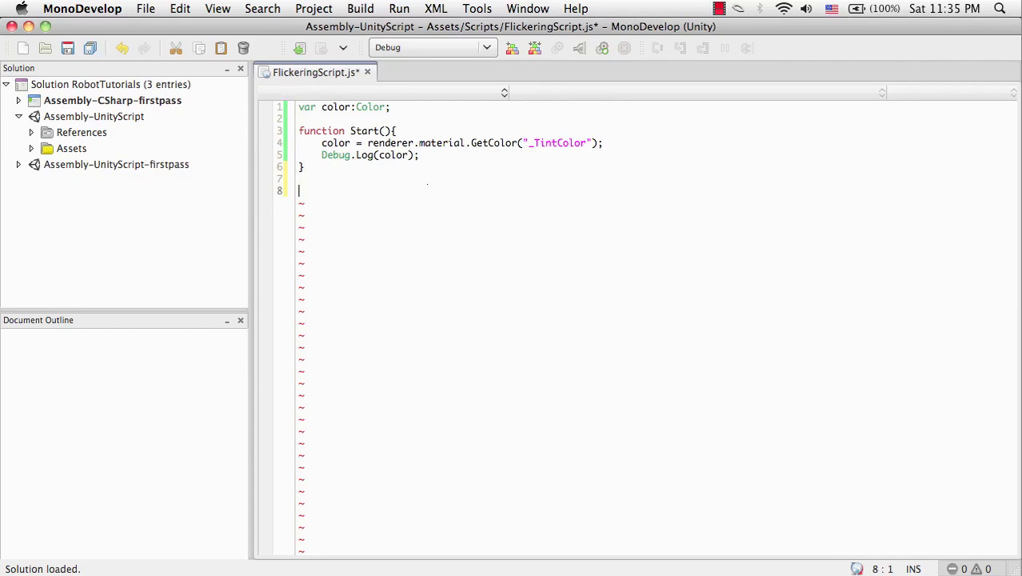
pyautogui.write('function')
pyautogui.write(' (')
pyautogui.hotkey('shift', 'Left')
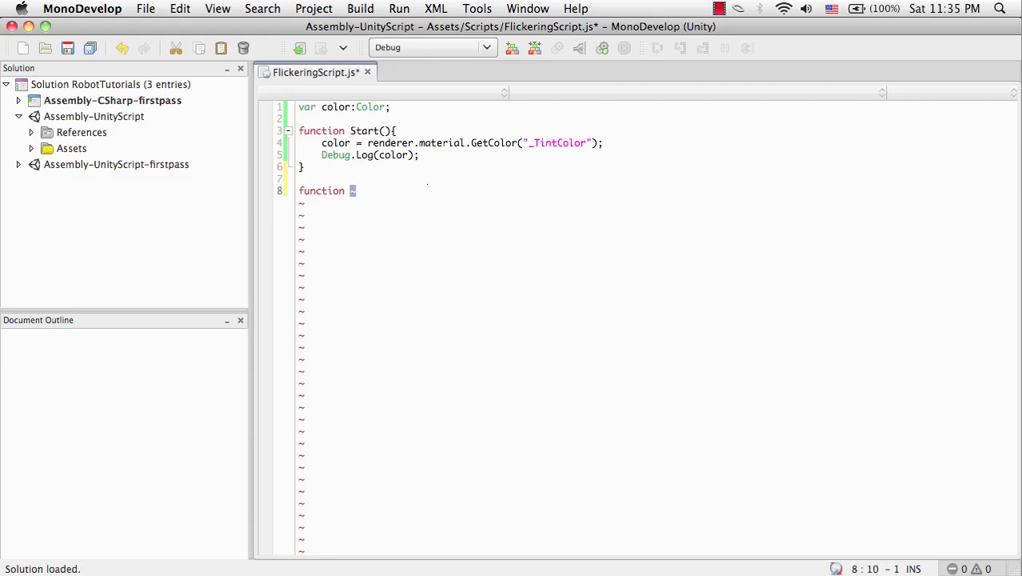
pyautogui.write('WaitFor')
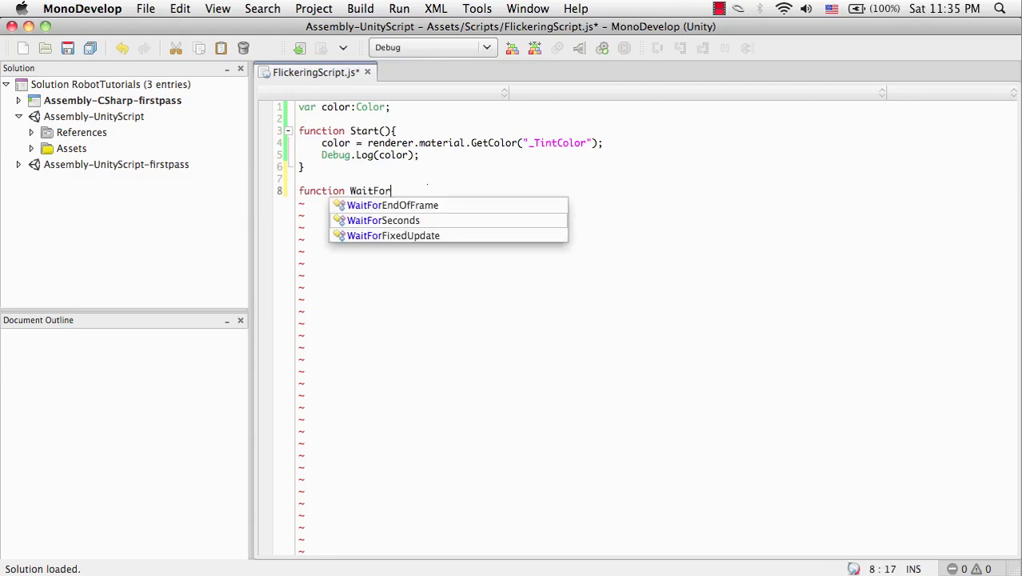
pyautogui.write('(olor(){')
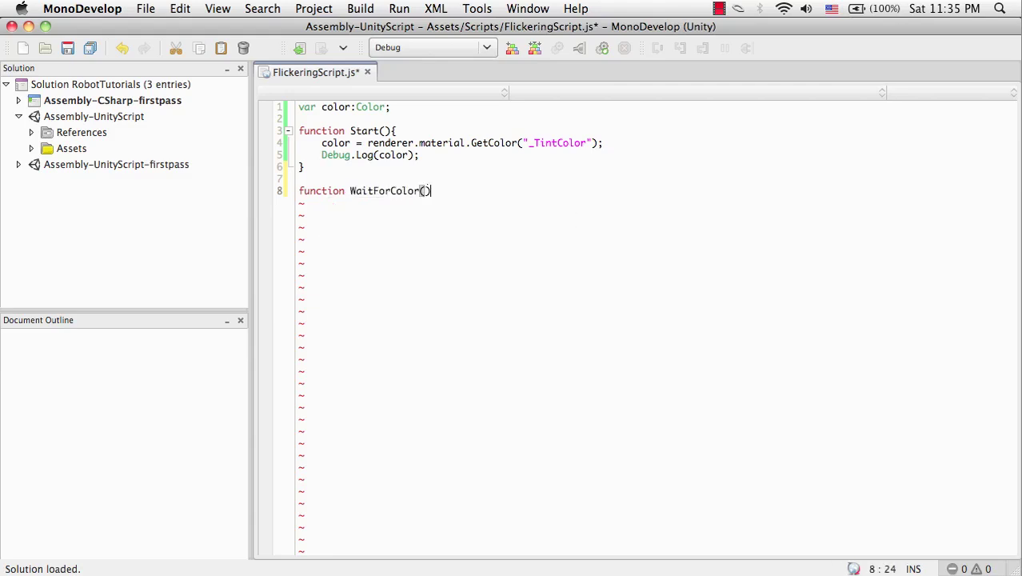
pyautogui.write('}')
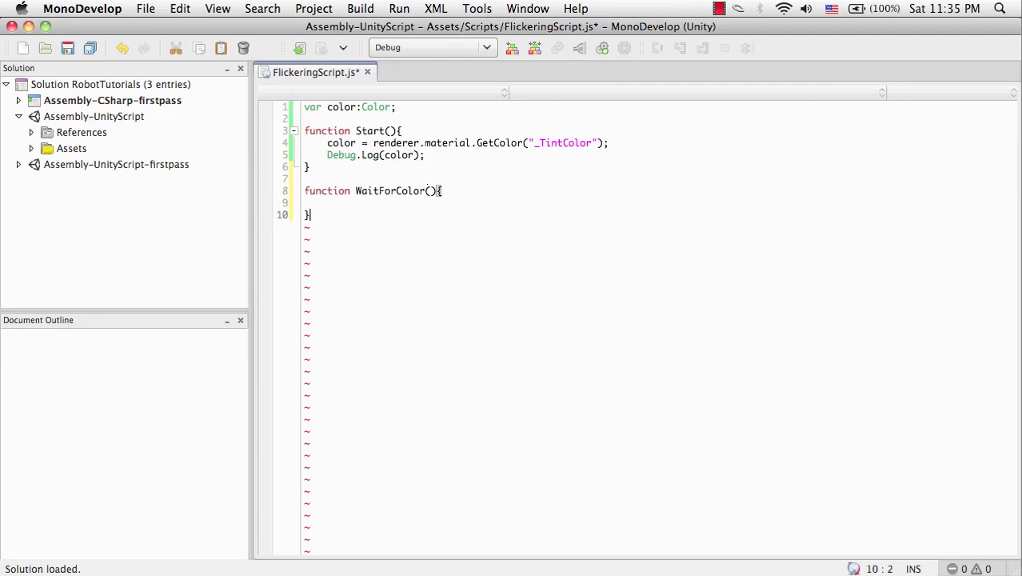
pyautogui.click(305, 202)
# Make WaitForColor yield WaitForSeconds(Random.Range(0.0, 0.1)) and then call setColor();
pyautogui.write('yield waitF')
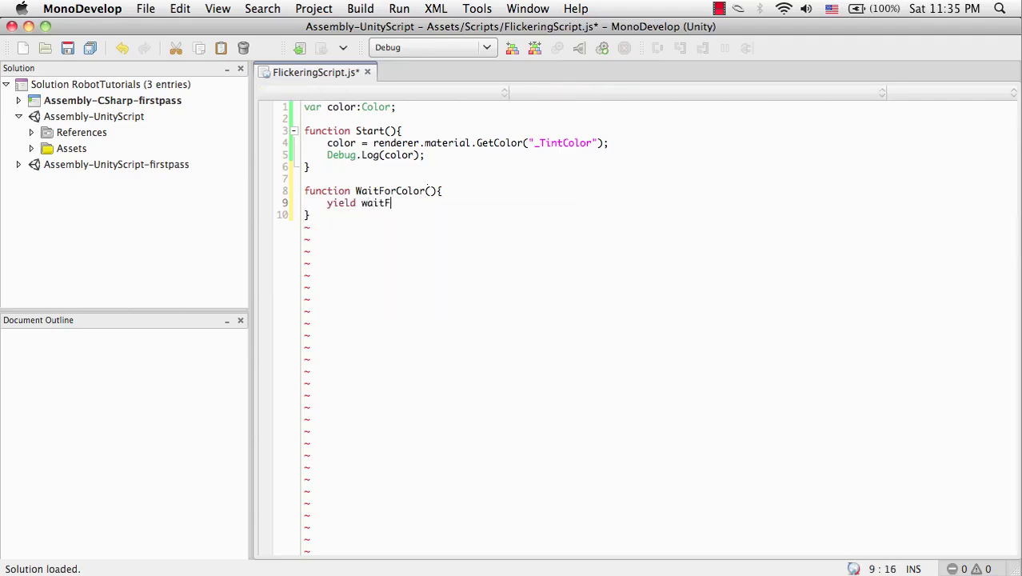
pyautogui.write('or')
pyautogui.hotkey('alt', 'shift', 'Left')
pyautogui.write('WaitForSecon')
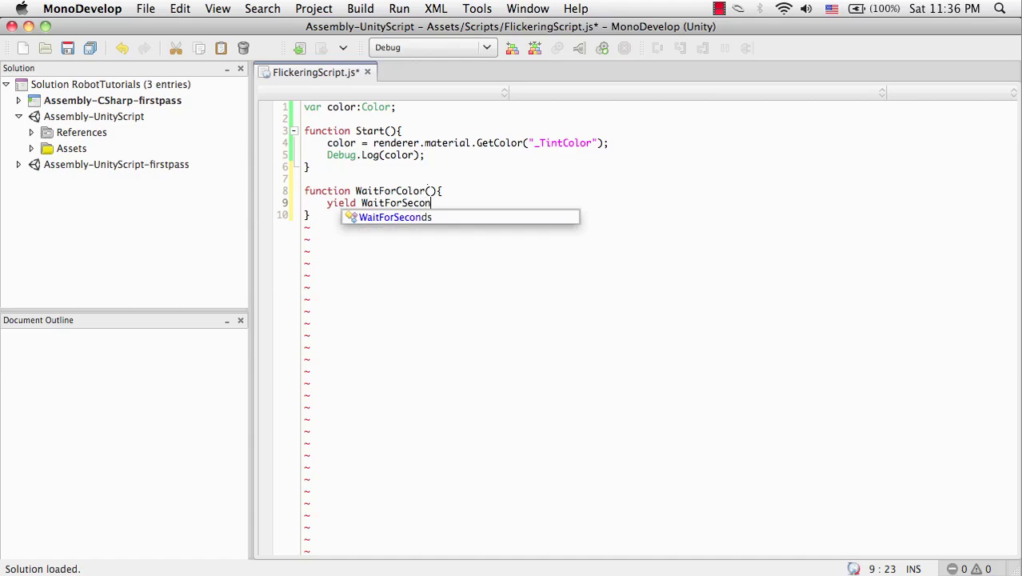
pyautogui.write('ds();')
pyautogui.press('Left')
pyautogui.press('Left')
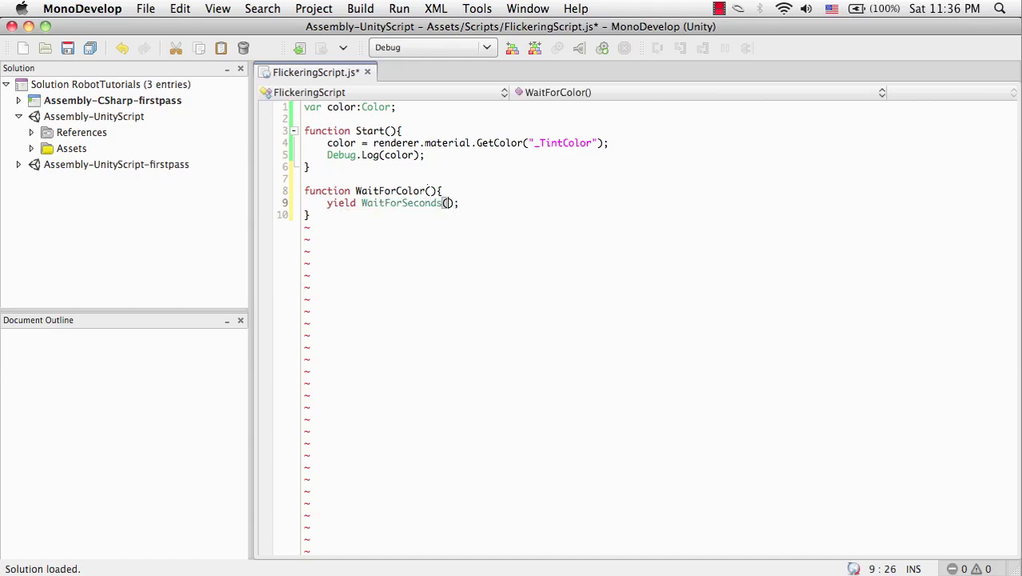
pyautogui.write('Random.')
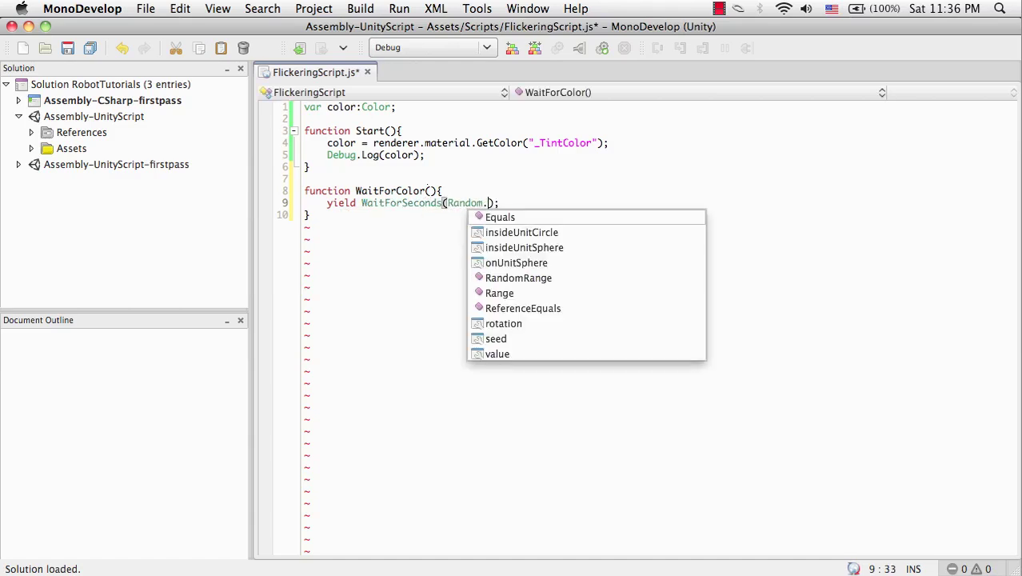
pyautogui.write('Ra')
pyautogui.press('Return')
pyautogui.write('(')
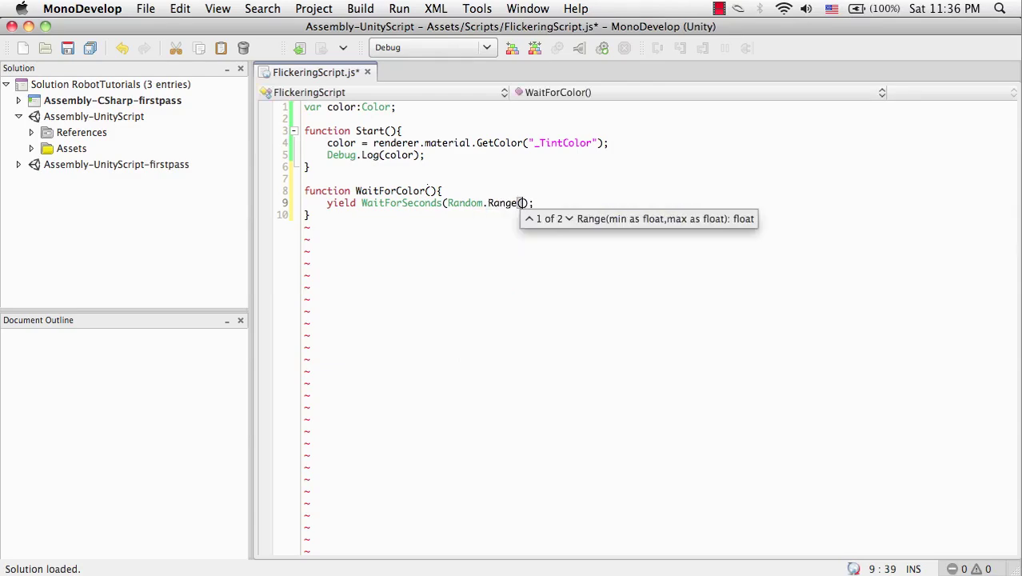
pyautogui.write(')')
pyautogui.press('Left')
pyautogui.write('0.0')
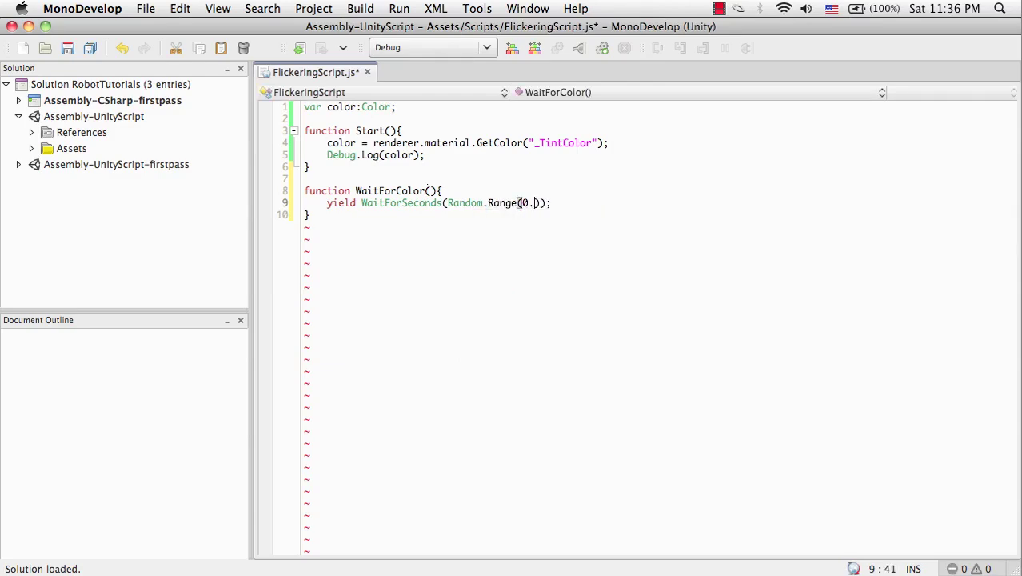
pyautogui.write(', 0.1')
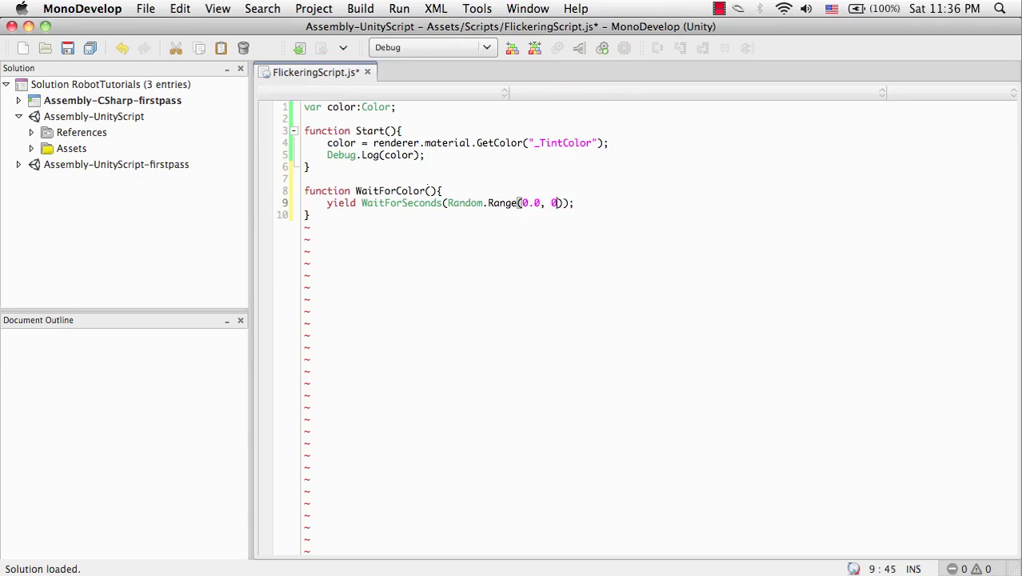
pyautogui.press('Right')
pyautogui.press('Right')
pyautogui.press('Right')
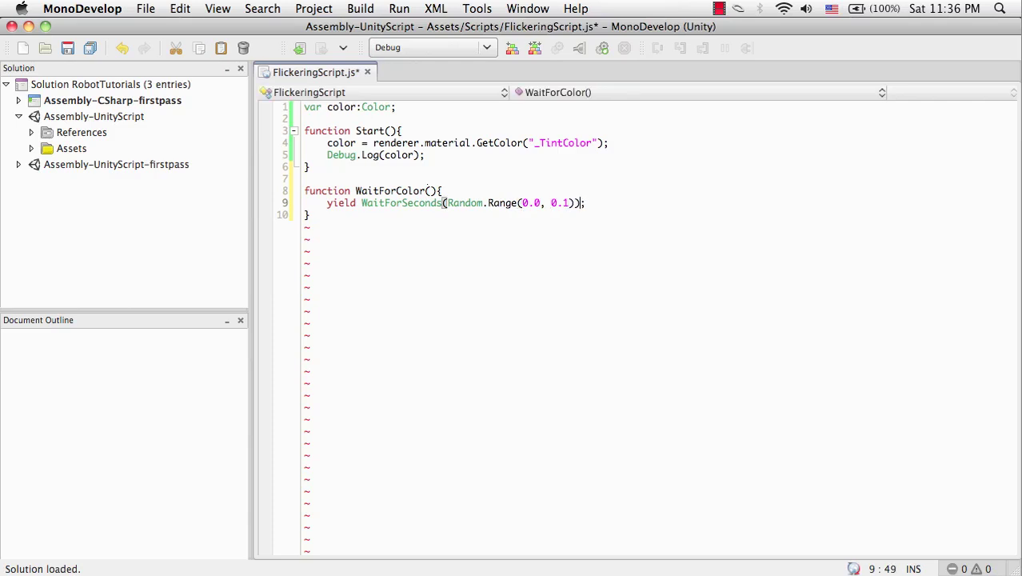
pyautogui.press('Return')
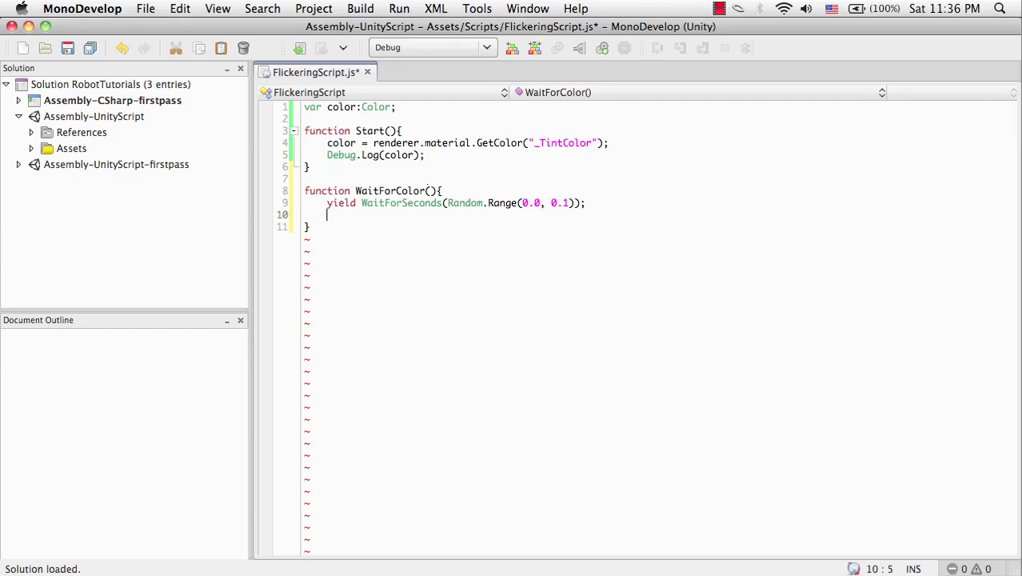
pyautogui.write('setCol')
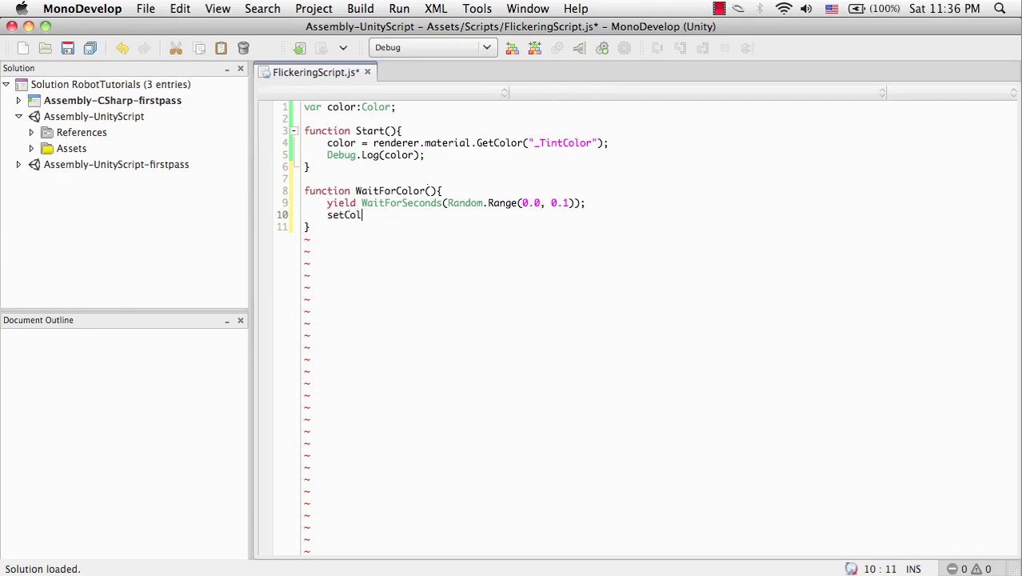
pyautogui.write('or();')
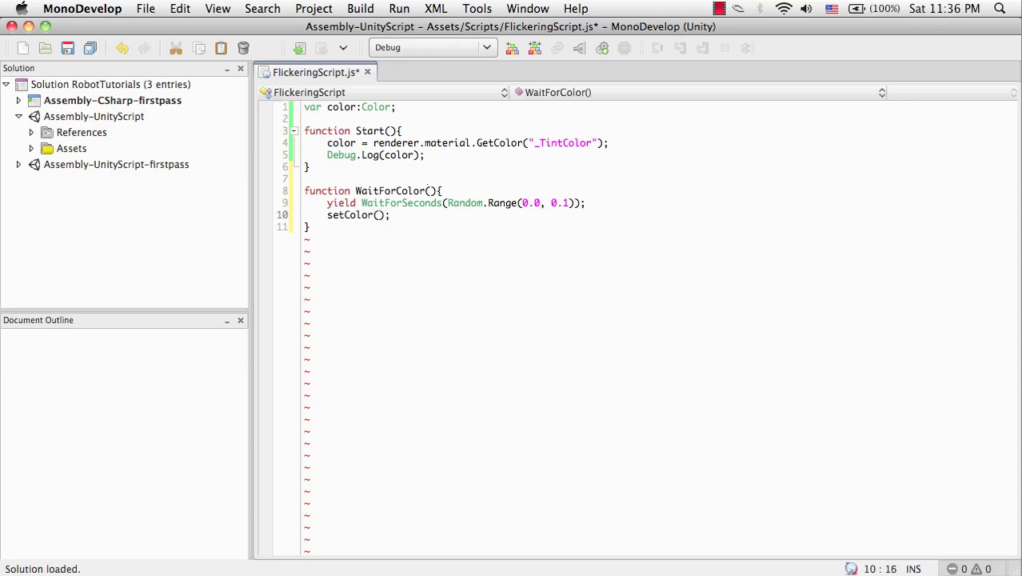
pyautogui.press('Down')
pyautogui.press('Return')
pyautogui.press('Return')
# Start a setColor function whose body begins with color.a =
pyautogui.write('func')
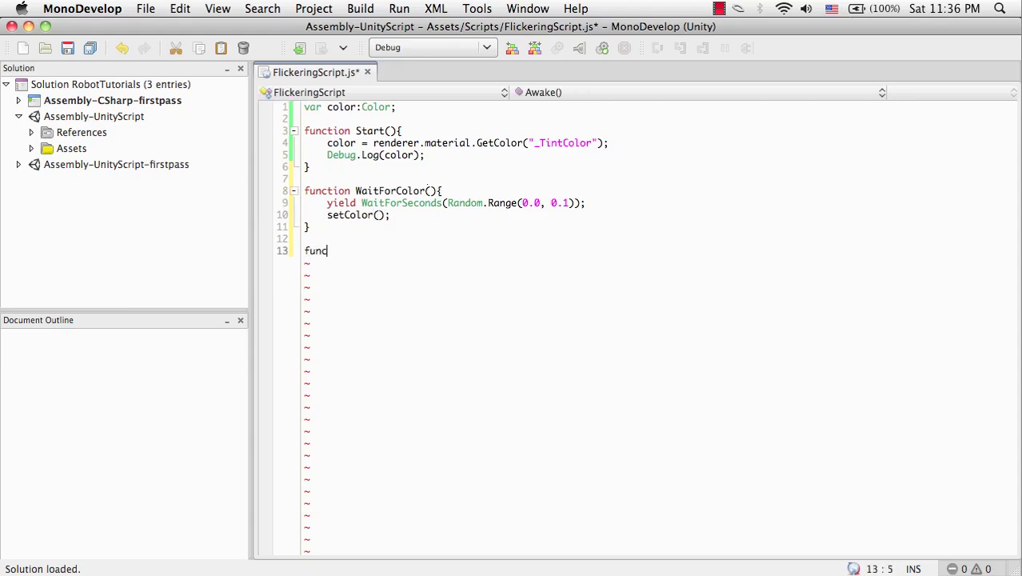
pyautogui.write('tion setC')
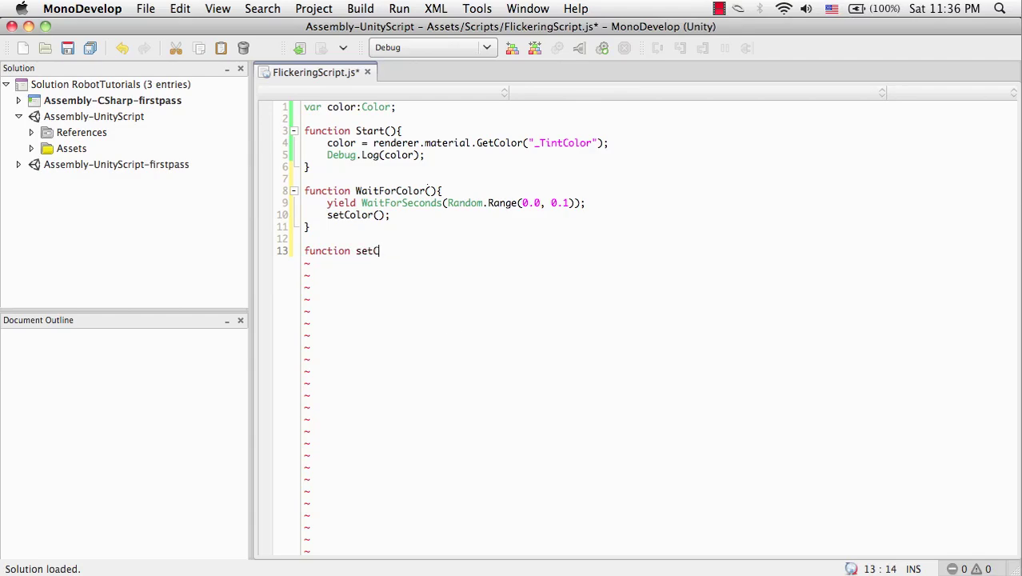
pyautogui.write('olor(){')
pyautogui.press('Return')
pyautogui.press('Return')
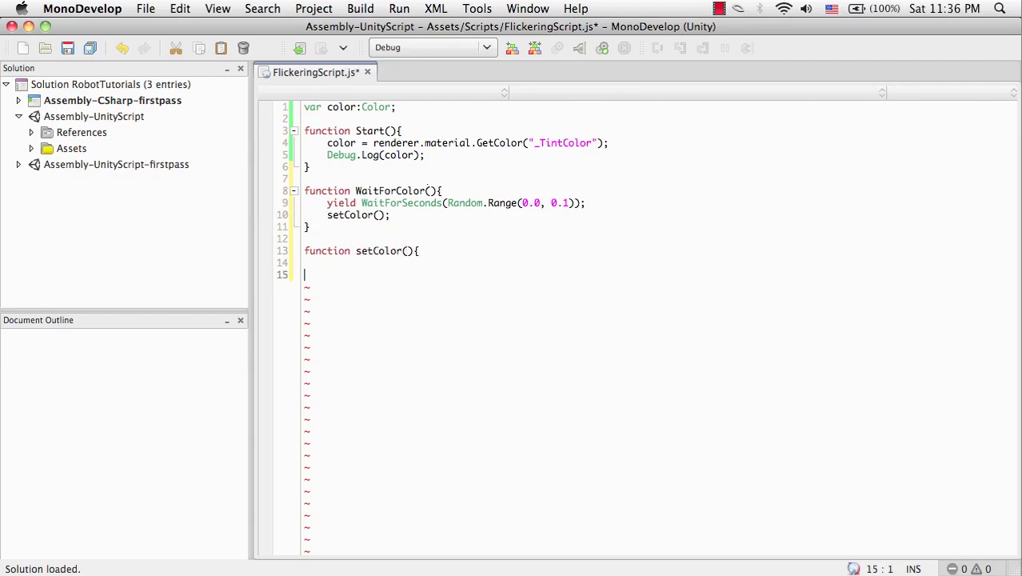
pyautogui.write('}')
pyautogui.click(304, 262)
pyautogui.press('Tab')
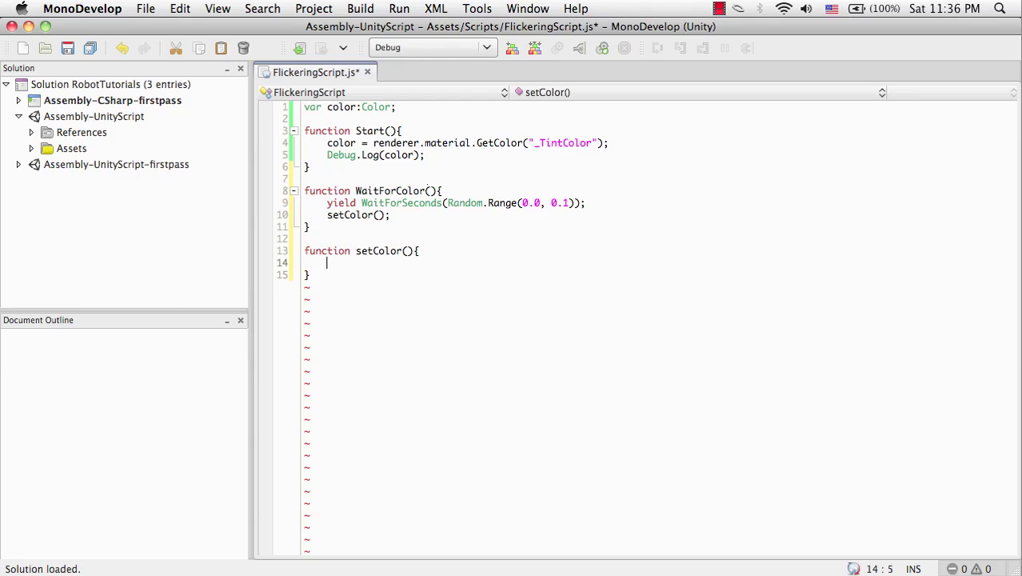
pyautogui.write('color.a =')
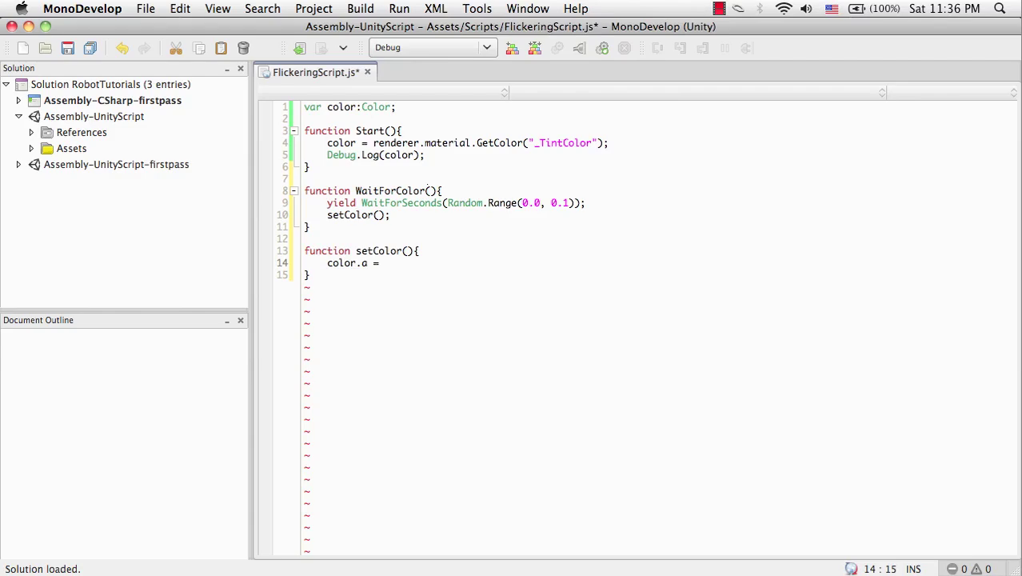
# Add color.a = Random.Range(0.0, 0.1); to WaitForColor by copying the delay expression
pyautogui.press('Up')
pyautogui.press('Up')
pyautogui.press('Up')
pyautogui.press('Up')
pyautogui.press('Right')
pyautogui.press('Up')
pyautogui.press('Right')
pyautogui.press('Right')
pyautogui.press('Right')
pyautogui.press('Right')
pyautogui.press('Right')
pyautogui.press('Right')
pyautogui.press('Right')
pyautogui.press('Right')
pyautogui.hotkey('shift', 'Right')
pyautogui.hotkey('shift', 'Right')
pyautogui.hotkey('shift', 'Right')
pyautogui.hotkey('shift', 'Right')
pyautogui.hotkey('shift', 'Right')
pyautogui.hotkey('shift', 'Right')
pyautogui.hotkey('shift', 'Right')
pyautogui.hotkey('shift', 'Right')
pyautogui.hotkey('shift', 'Right')
pyautogui.hotkey('shift', 'Right')
pyautogui.hotkey('shift', 'Right')
pyautogui.hotkey('shift', 'Right')
pyautogui.hotkey('shift', 'Right')
pyautogui.hotkey('shift', 'Right')
pyautogui.hotkey('shift', 'Right')
pyautogui.hotkey('shift', 'Right')
pyautogui.hotkey('shift', 'Right')
pyautogui.hotkey('shift', 'Right')
pyautogui.hotkey('shift', 'Right')
pyautogui.hotkey('shift', 'Right')
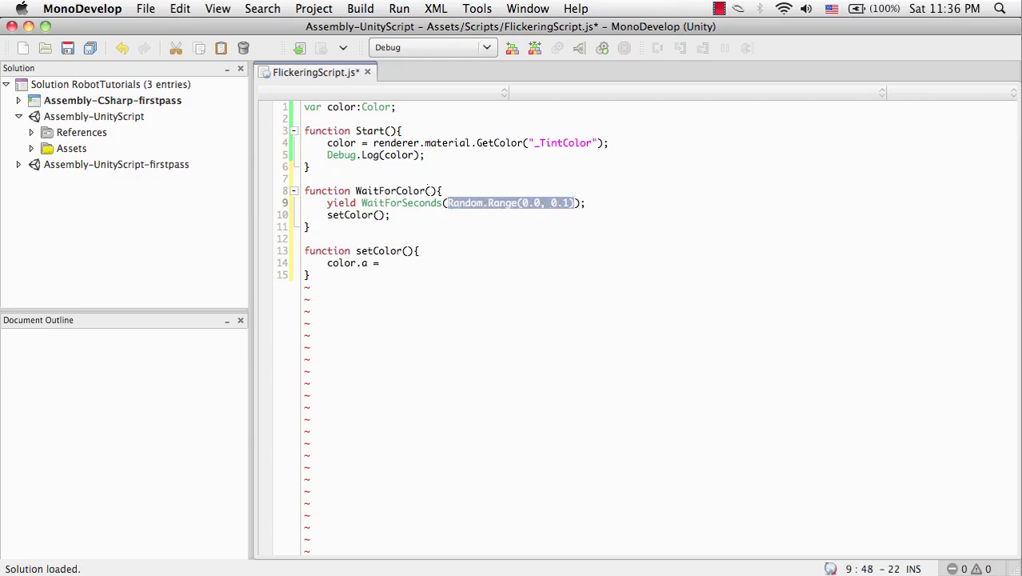
pyautogui.press('super+c')
pyautogui.press('End')
pyautogui.press('Return')
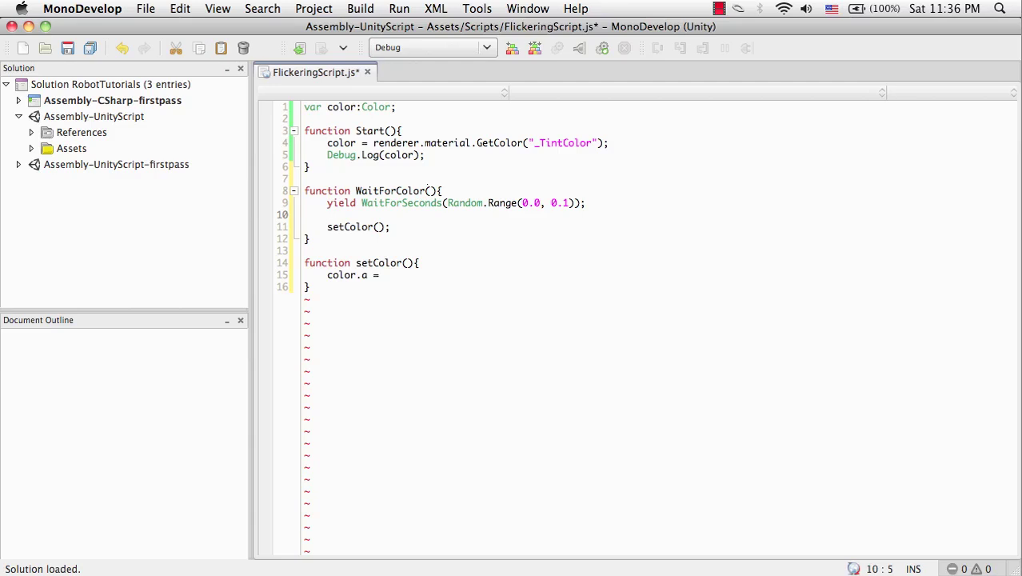
pyautogui.write('coloe.')
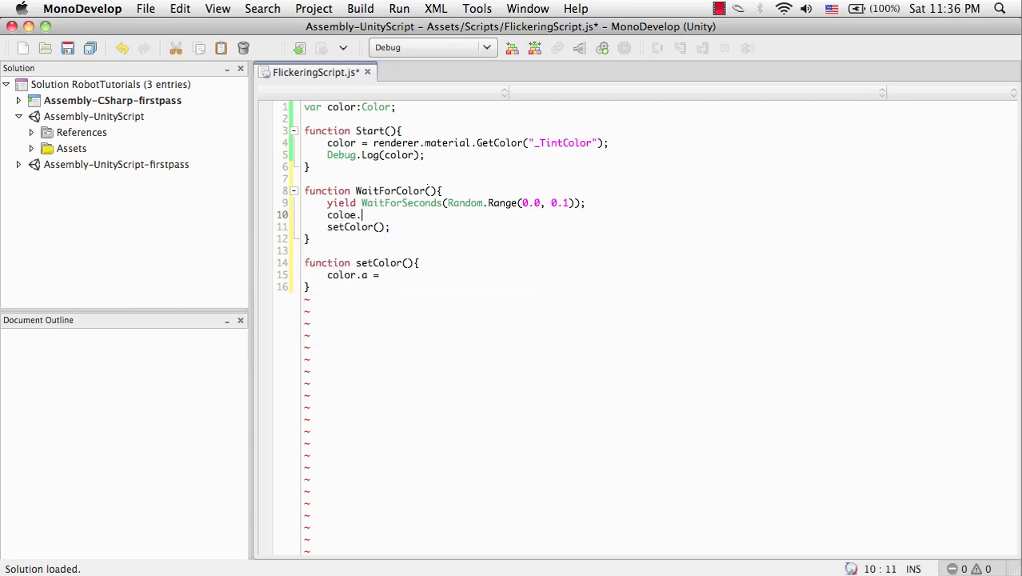
pyautogui.press('Left')
pyautogui.hotkey('shift', 'Left')
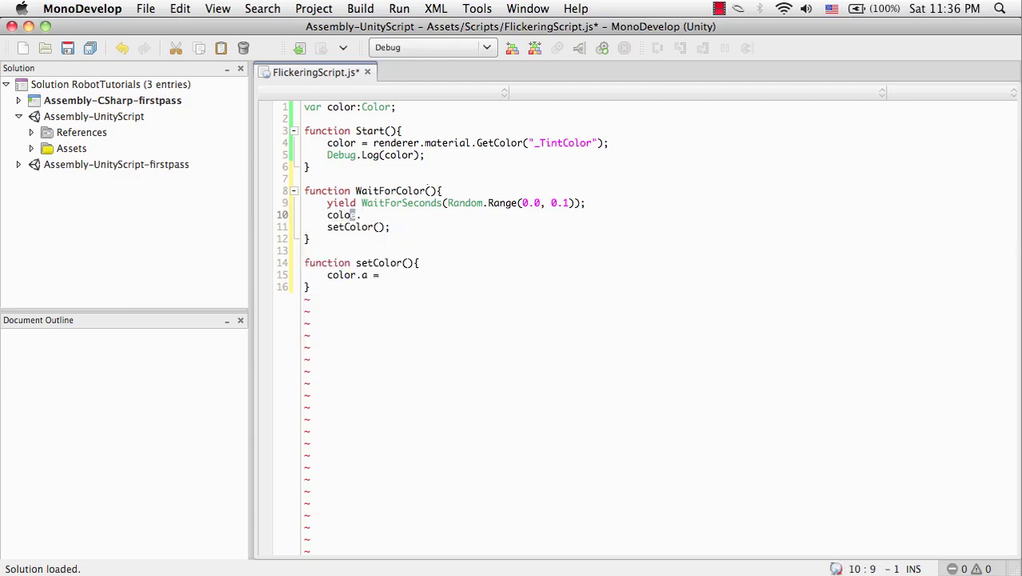
pyautogui.write('r')
pyautogui.press('Right')
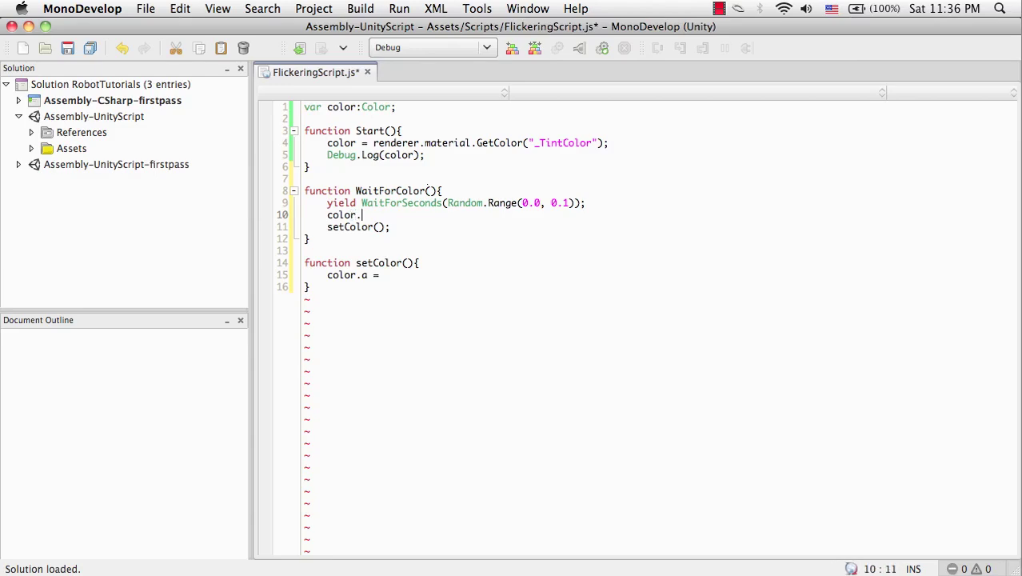
pyautogui.write('a')
pyautogui.press('Left')
pyautogui.press('super+v')
pyautogui.write(';')
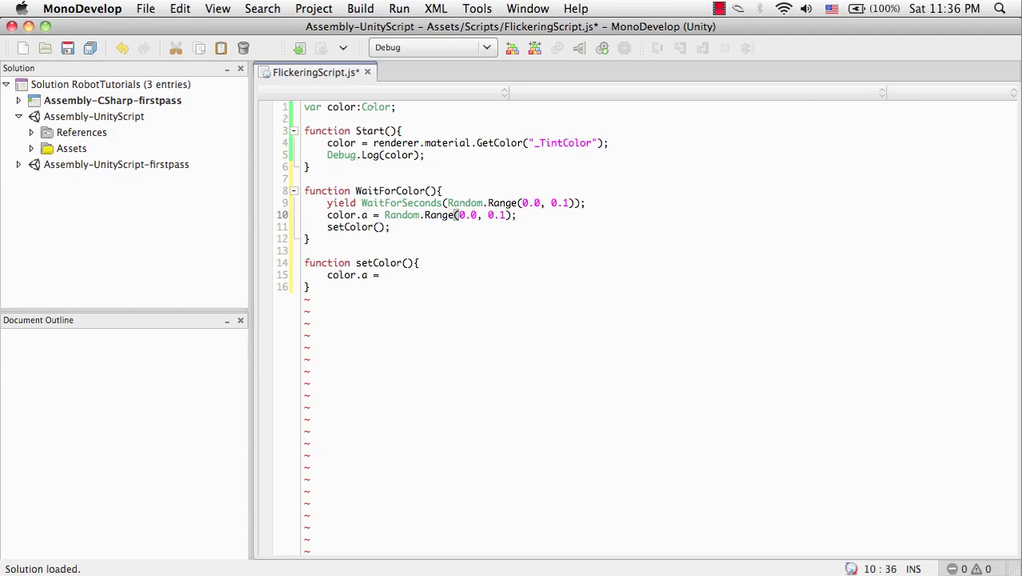
# Change the alpha range's upper bound from 0.1 to 0.45
pyautogui.press('Left')
pyautogui.press('Left')
pyautogui.press('Left')
pyautogui.press('Left')
pyautogui.press('Left')
pyautogui.press('Left')
pyautogui.press('Left')
pyautogui.press('Left')
pyautogui.press('Left')
pyautogui.press('Left')
pyautogui.press('Left')
pyautogui.click(500, 214)
pyautogui.hotkey('shift', 'Right')
pyautogui.write('45')
pyautogui.click(310, 238)
pyautogui.click(419, 262)
pyautogui.click(381, 275)
pyautogui.click(305, 250)
# Replace 'color.a =' in setColor with renderer.material.SetColor("_TintColor", color); followed by WaitForColor();
pyautogui.click(311, 238)
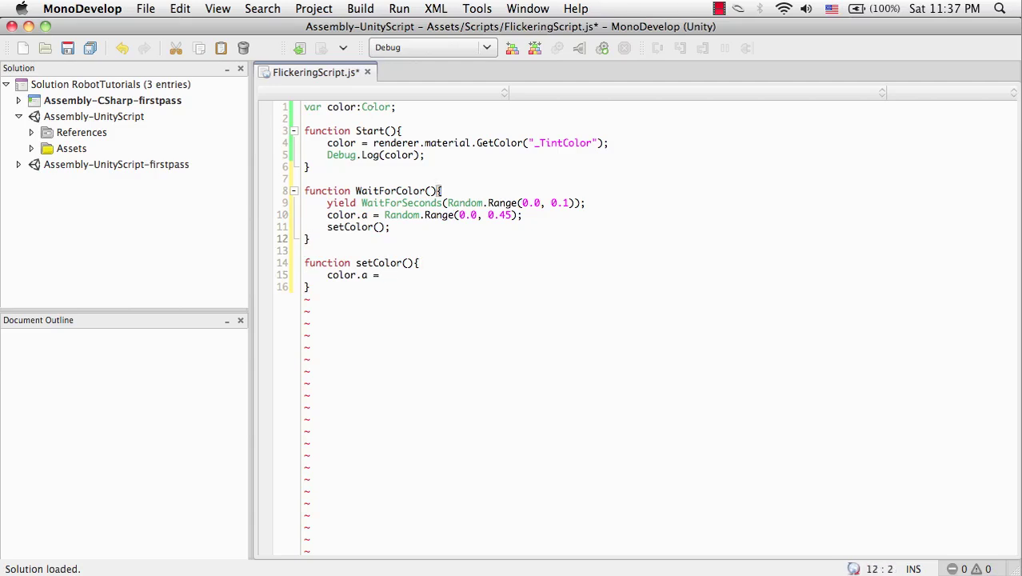
pyautogui.click(419, 262)
pyautogui.click(384, 274)
pyautogui.hotkey('shift', 'Left')
pyautogui.hotkey('shift', 'Left')
pyautogui.hotkey('shift', 'Left')
pyautogui.hotkey('shift', 'Left')
pyautogui.hotkey('shift', 'Left')
pyautogui.hotkey('shift', 'Left')
pyautogui.hotkey('shift', 'Left')
pyautogui.hotkey('shift', 'Left')
pyautogui.hotkey('shift', 'Left')
pyautogui.hotkey('shift', 'Left')
pyautogui.hotkey('shift', 'Left')
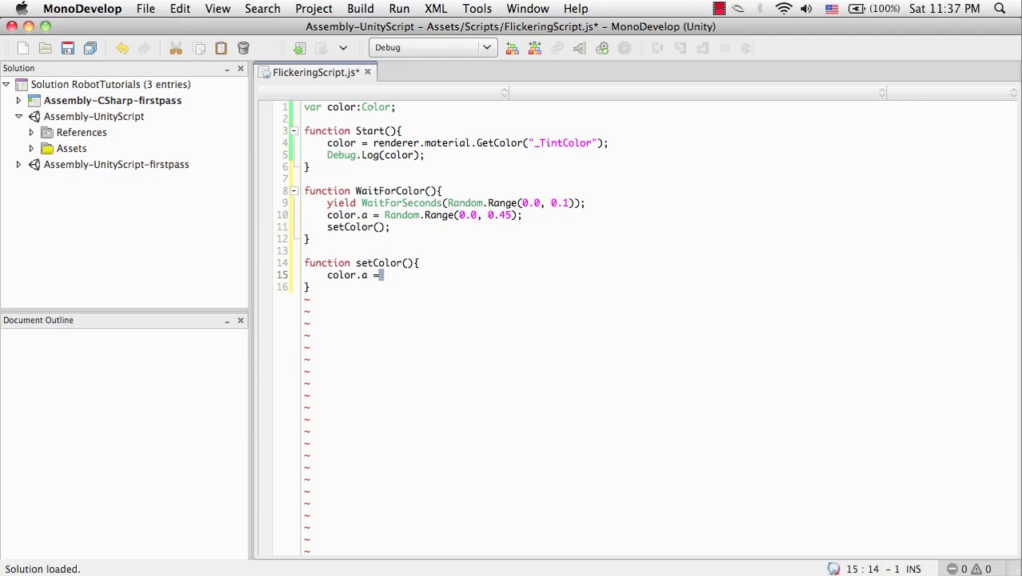
pyautogui.hotkey('shift', 'Right')
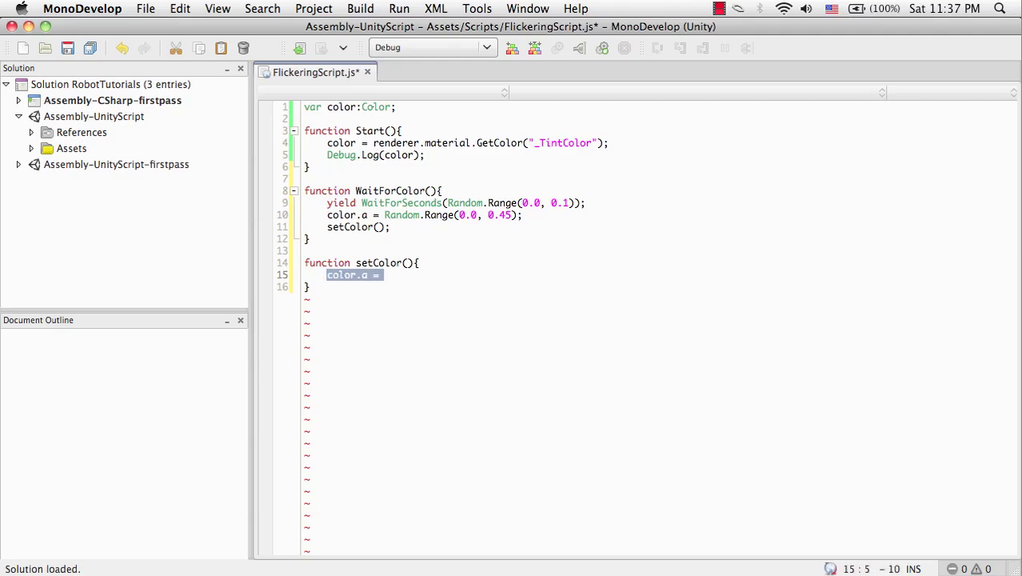
pyautogui.write('render')
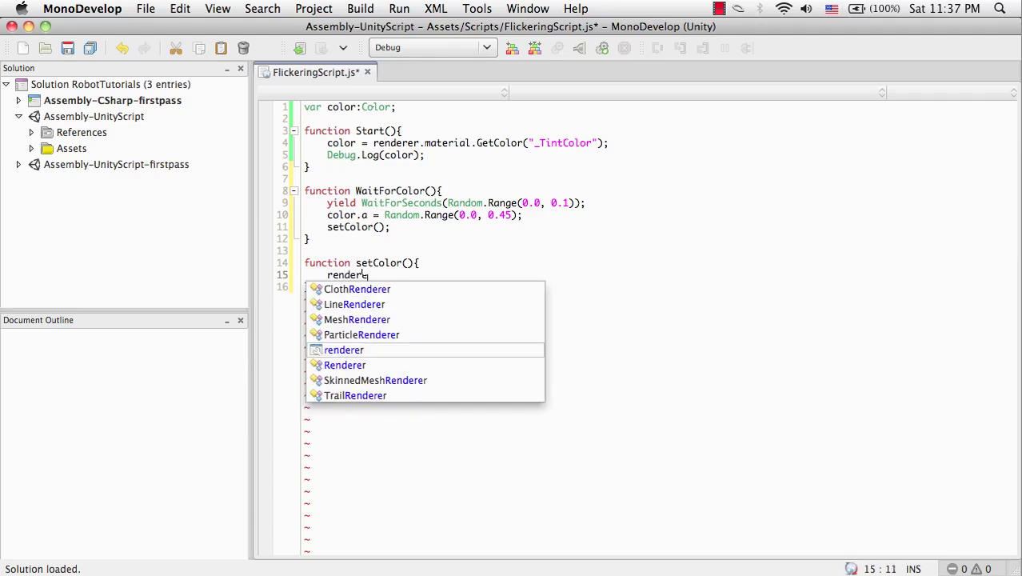
pyautogui.write('er.material')
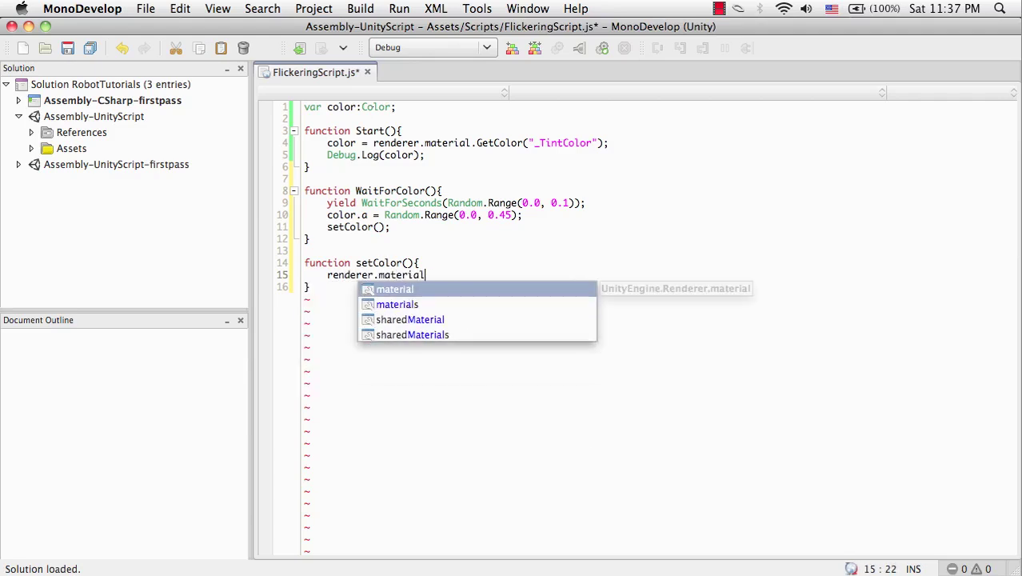
pyautogui.write('.Set')
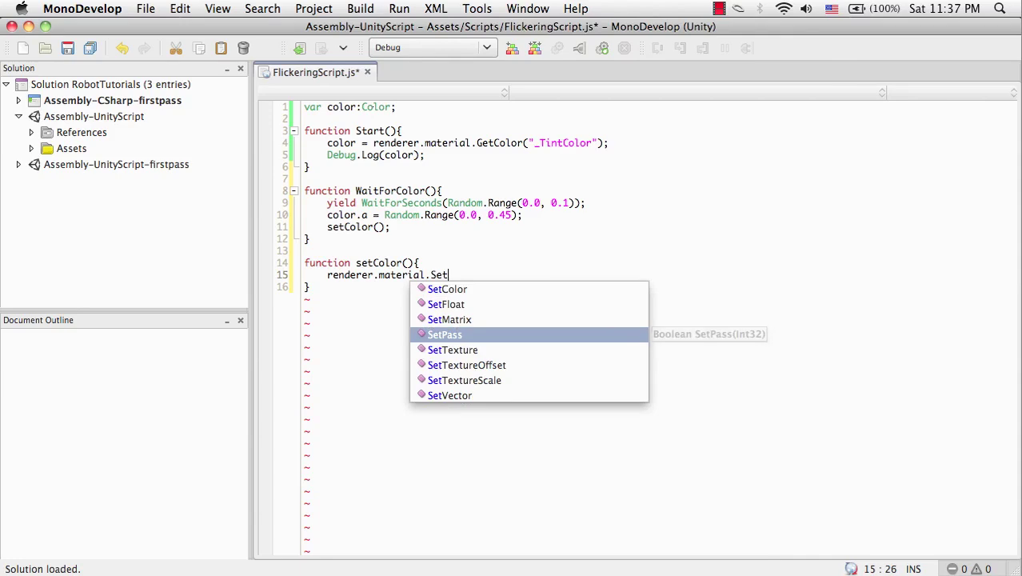
pyautogui.press('Down')
pyautogui.press('Down')
pyautogui.press('Up')
pyautogui.press('Up')
pyautogui.press('Up')
pyautogui.press('Up')
pyautogui.press('Up')
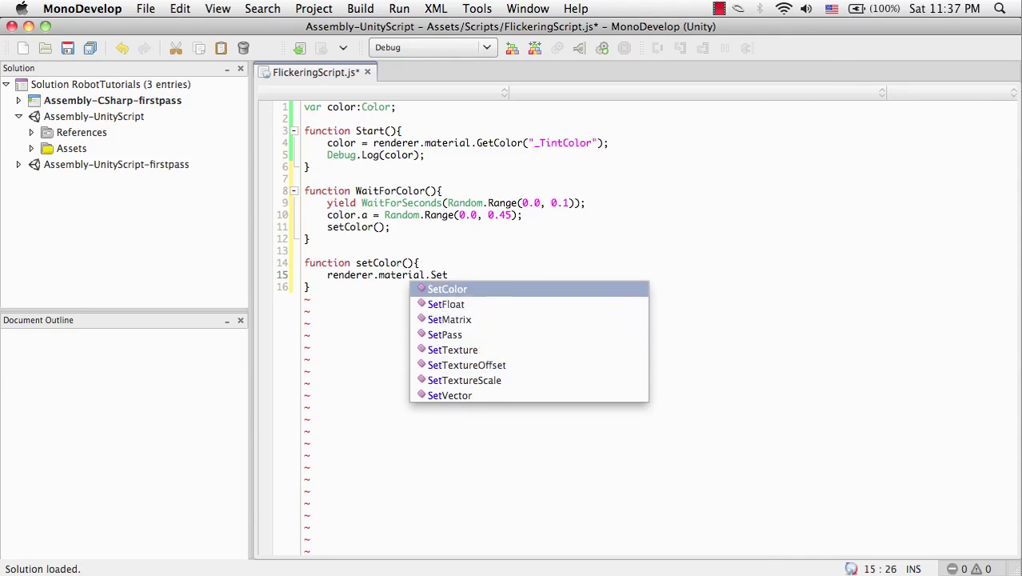
pyautogui.press('Return')
pyautogui.write('(')
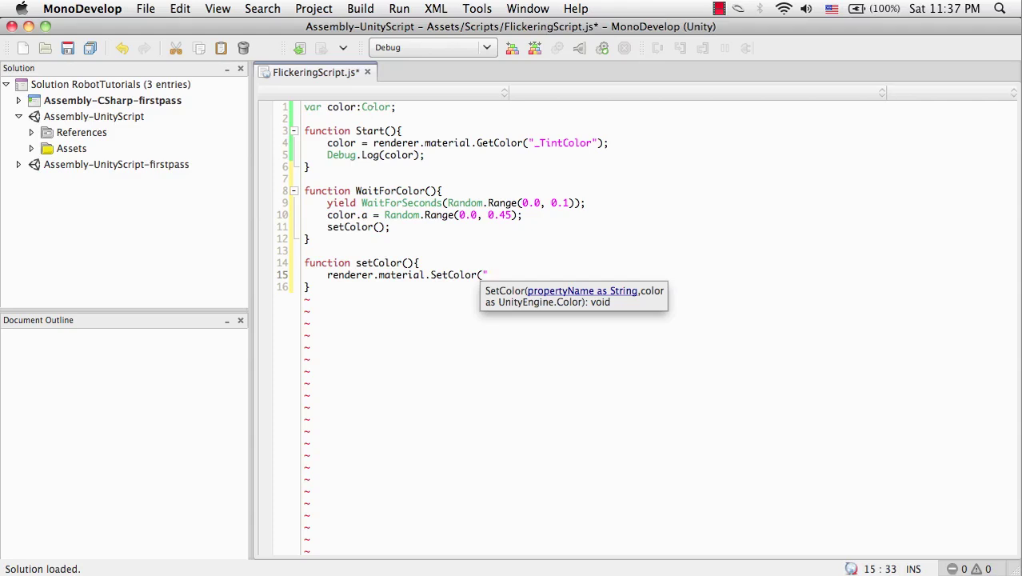
pyautogui.write('"_TintColor", color')
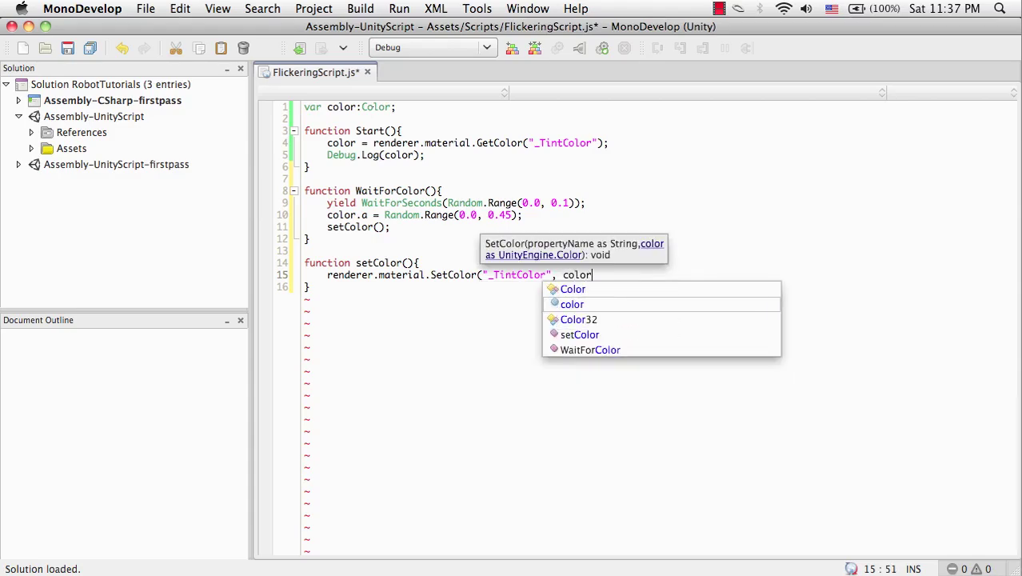
pyautogui.write(');')
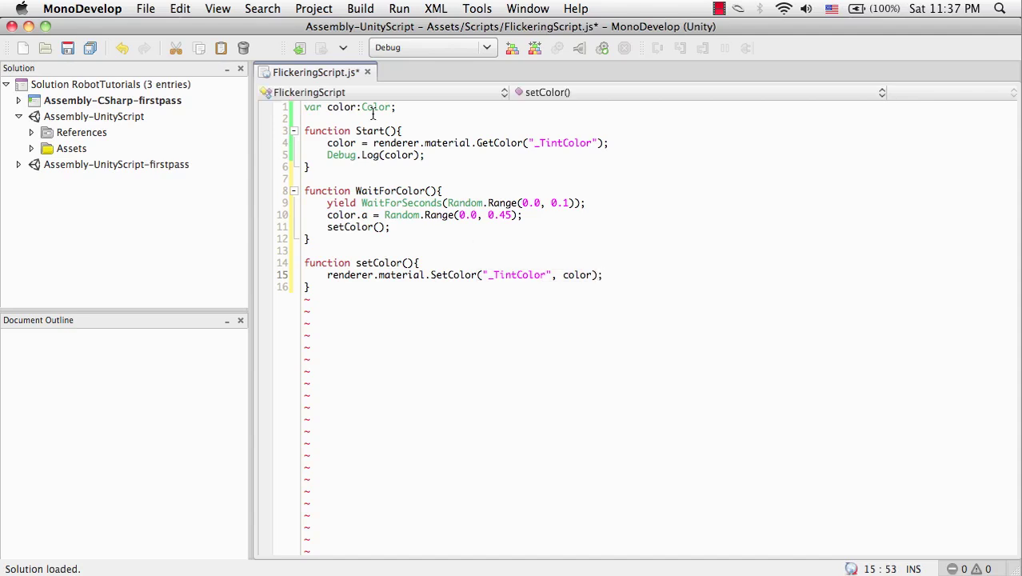
pyautogui.press('Return')
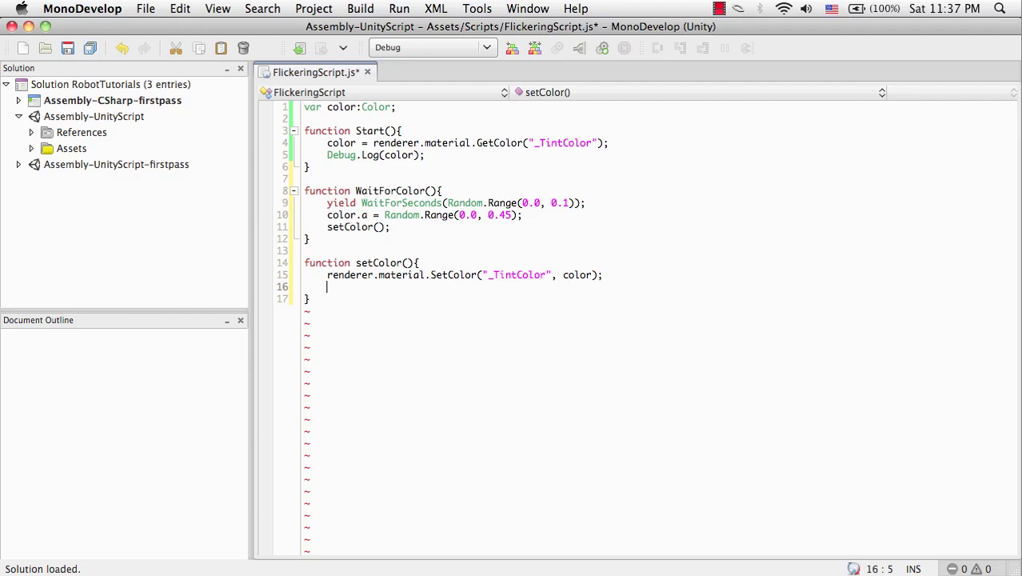
pyautogui.write('WaitForCo')
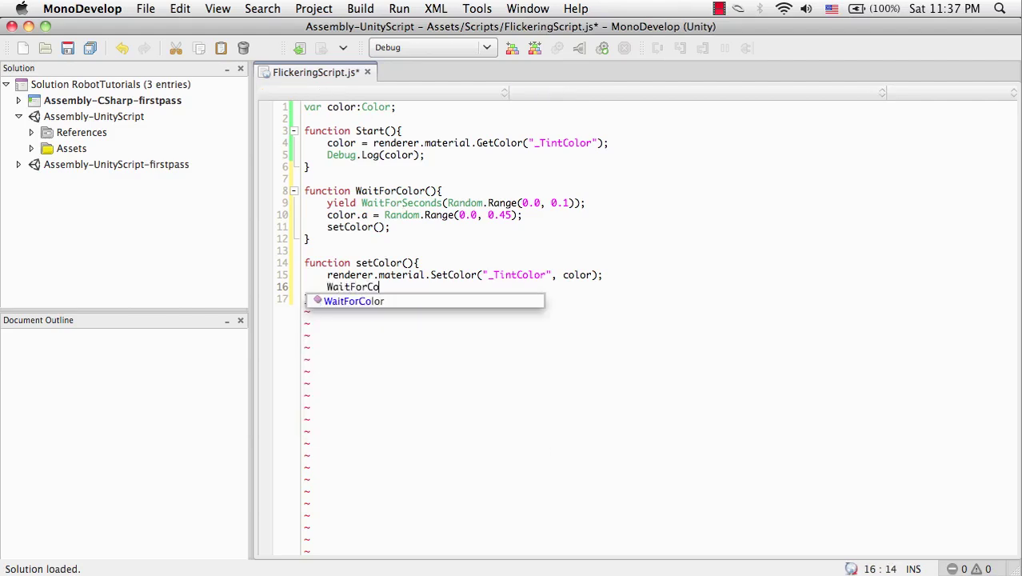
pyautogui.write('lor();')
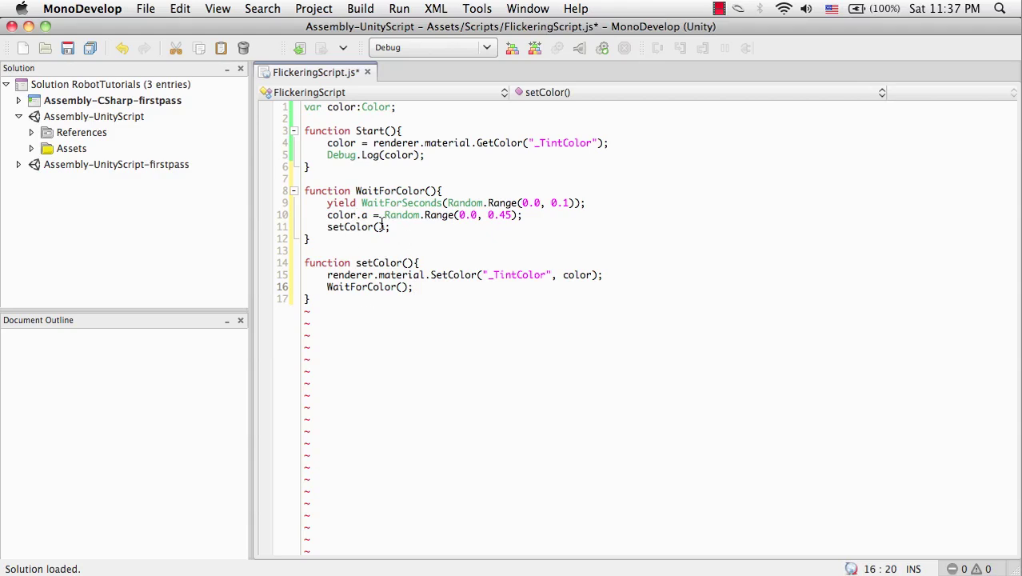
# Move the random alpha statement from WaitForColor to the top of setColor
pyautogui.click(379, 226)
pyautogui.press('Up')
pyautogui.press('Home')
pyautogui.hotkey('shift', 'End')
pyautogui.press('super+x')
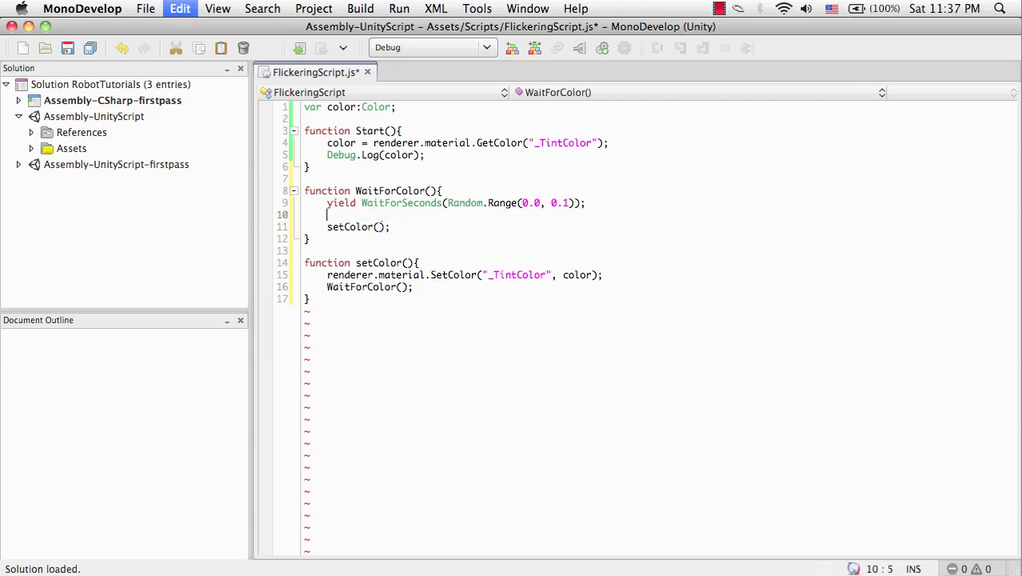
pyautogui.press('BackSpace')
pyautogui.press('Down')
pyautogui.press('Down')
pyautogui.press('Down')
pyautogui.press('Down')
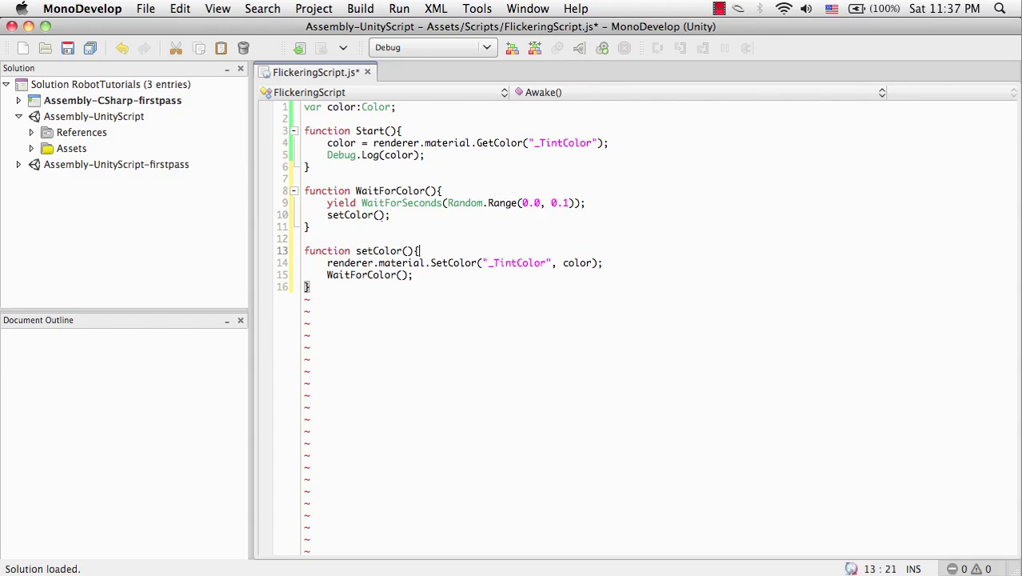
pyautogui.press('Return')
pyautogui.press('super+v')
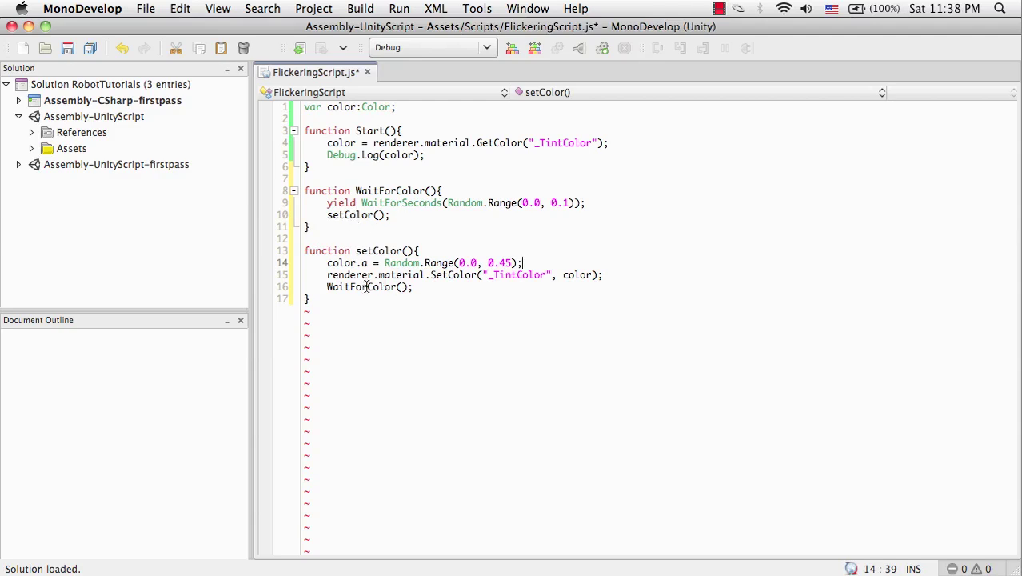
# Add a WaitForColor(); call in Start, save FlickeringScript, and return to Unity
pyautogui.doubleClick(383, 192)
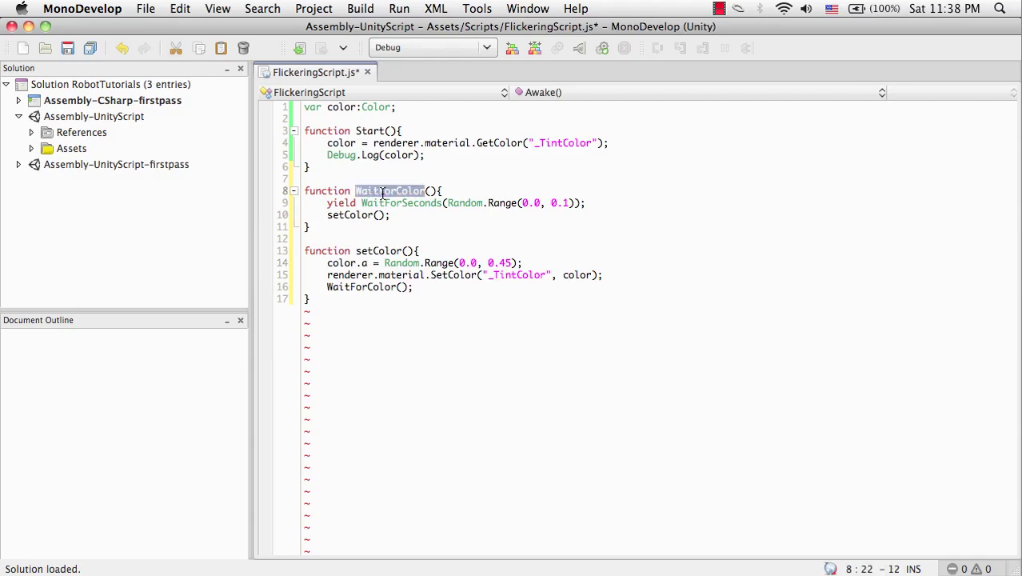
pyautogui.press('super+c')
pyautogui.click(446, 156)
pyautogui.press('Return')
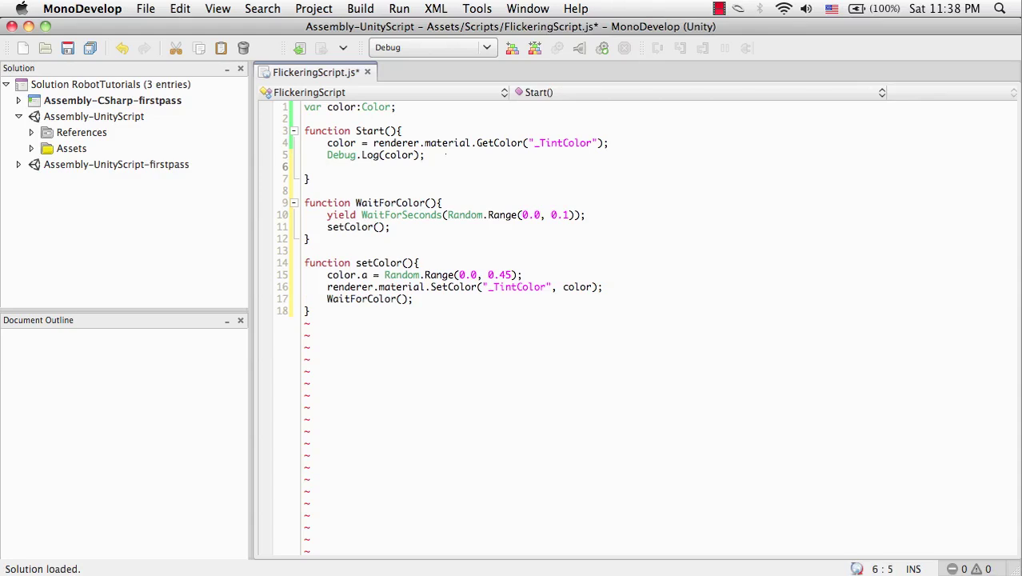
pyautogui.press('super+v')
pyautogui.write('();')
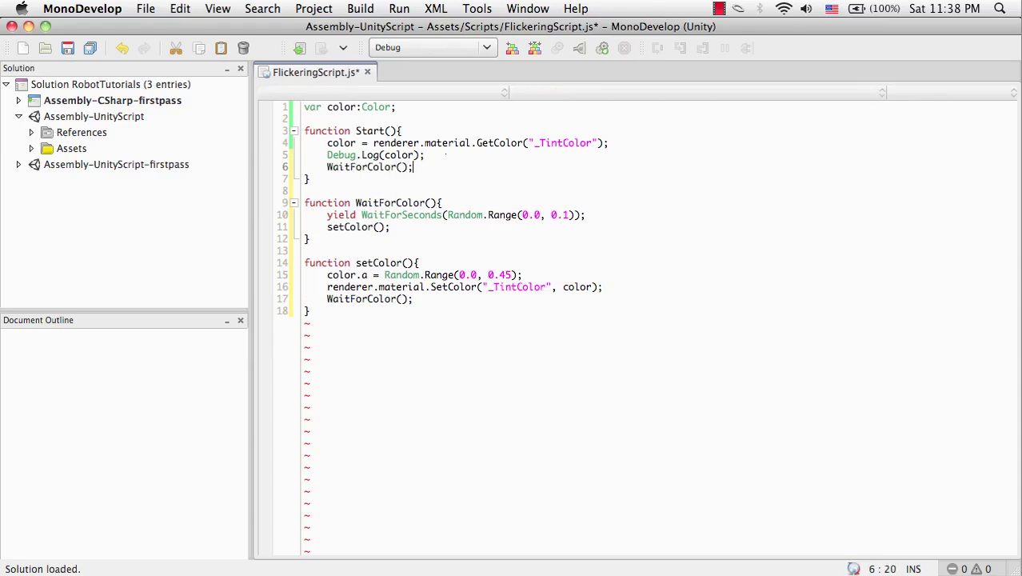
pyautogui.press('super+s')
pyautogui.press('super+Tab')
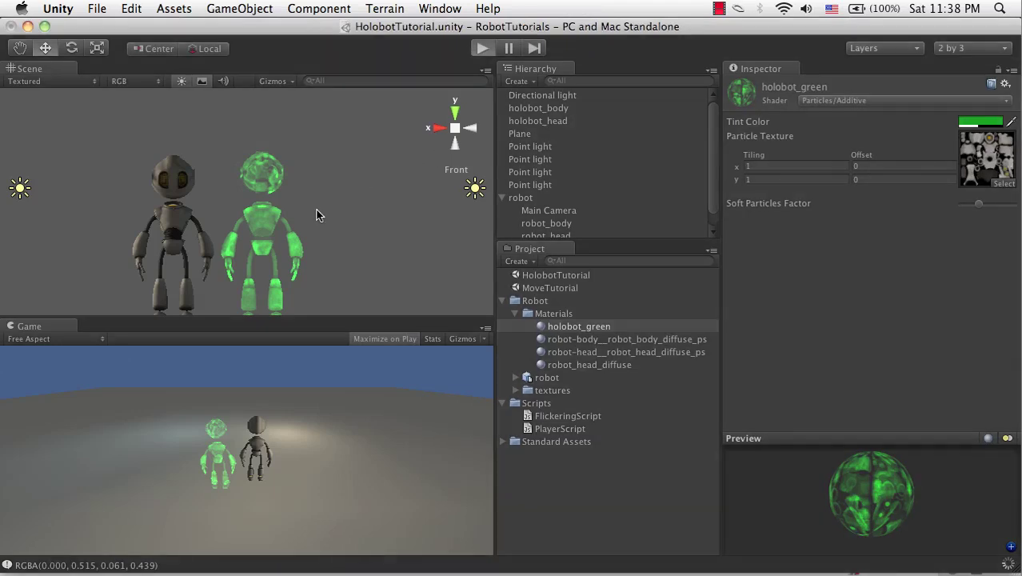
pyautogui.press('super+p')
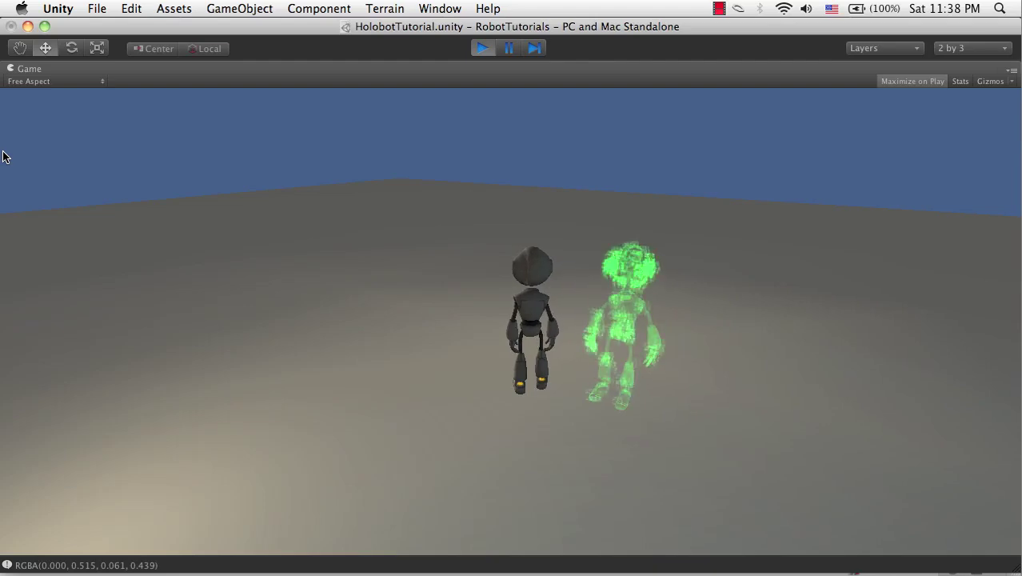
pyautogui.moveTo(2, 157); pyautogui.dragTo(892, 347)
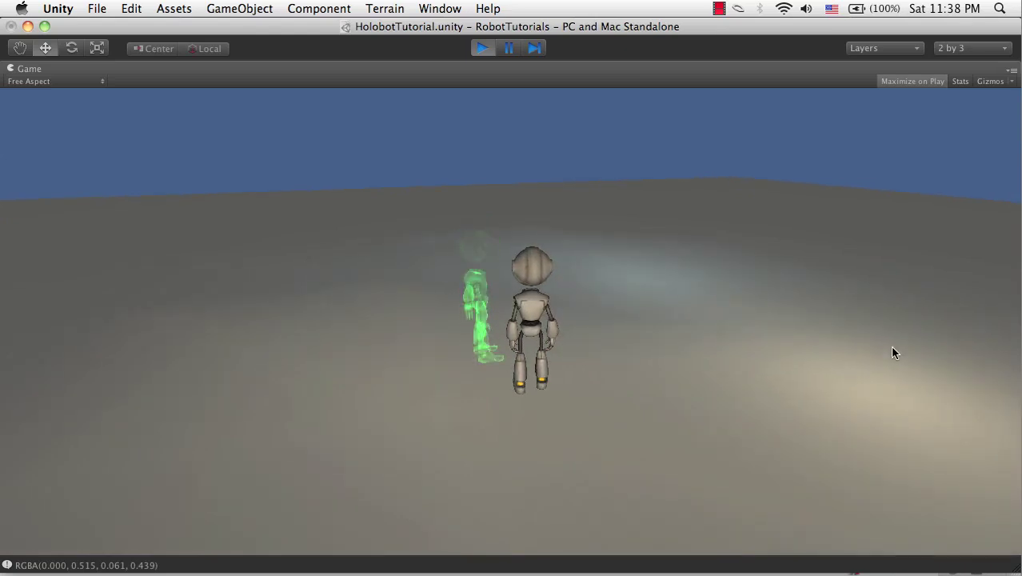
pyautogui.press('w')
pyautogui.moveTo(894, 352); pyautogui.dragTo(774, 338)
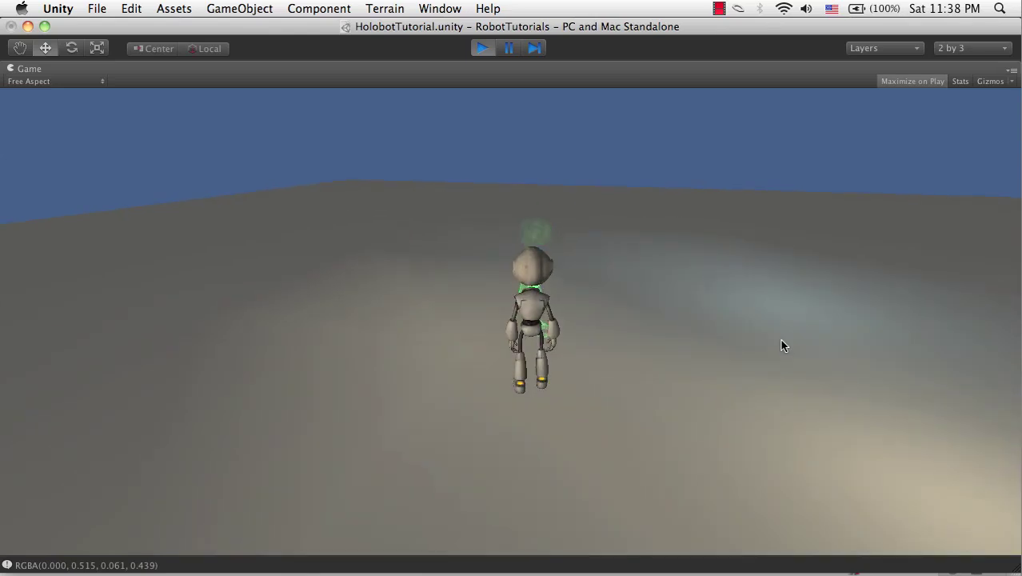
pyautogui.moveTo(777, 346); pyautogui.dragTo(921, 397)
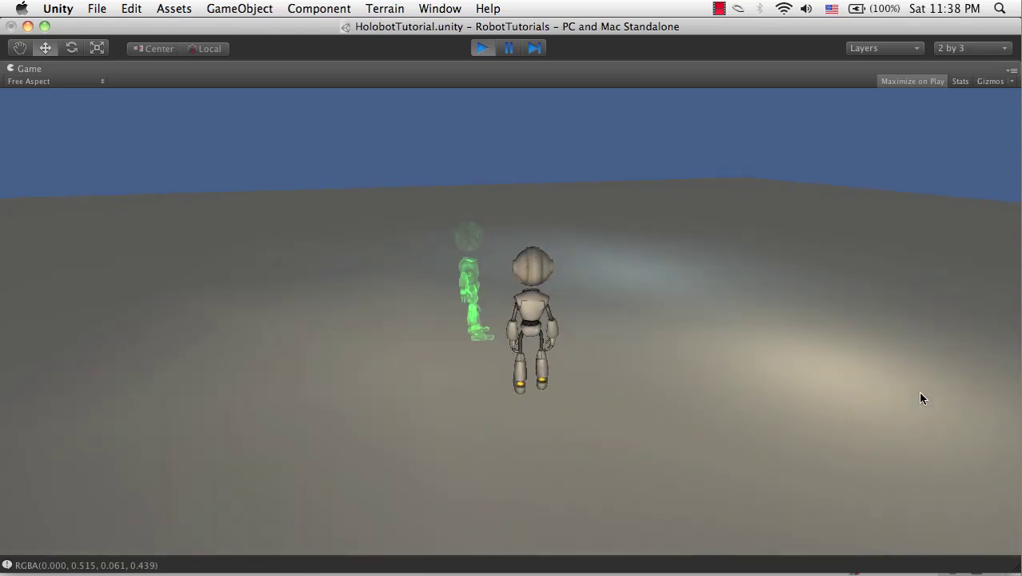
pyautogui.press('super+p')
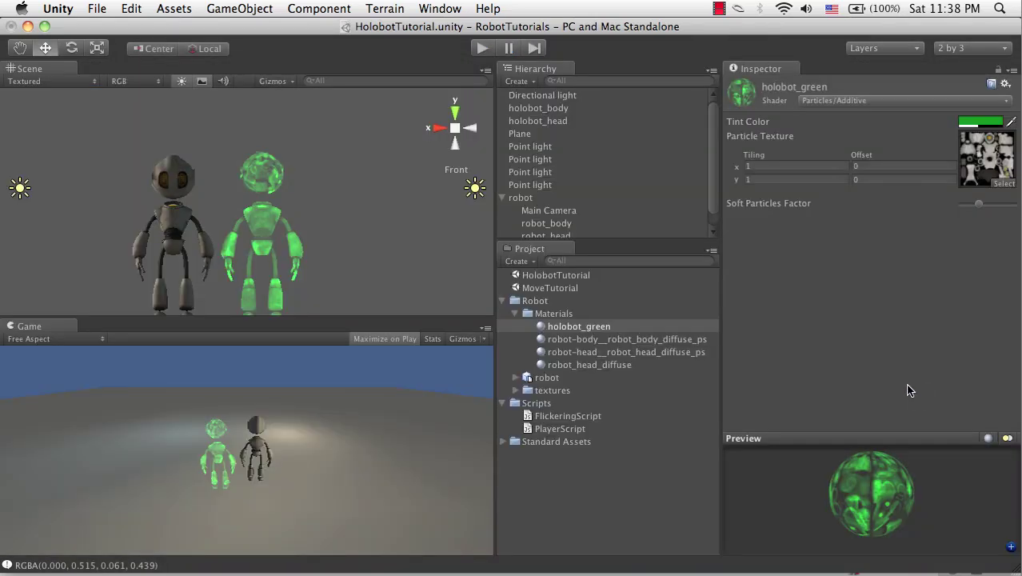